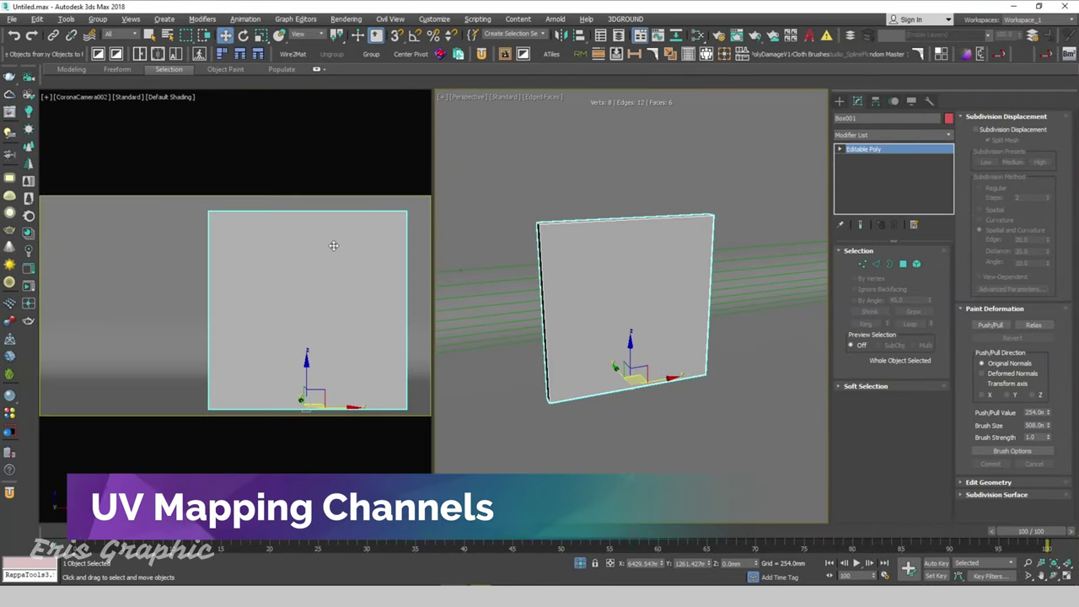
- Preview a Corona interactive render of the plain box through the camera, then activate the Perspective view
left_click(333, 245)
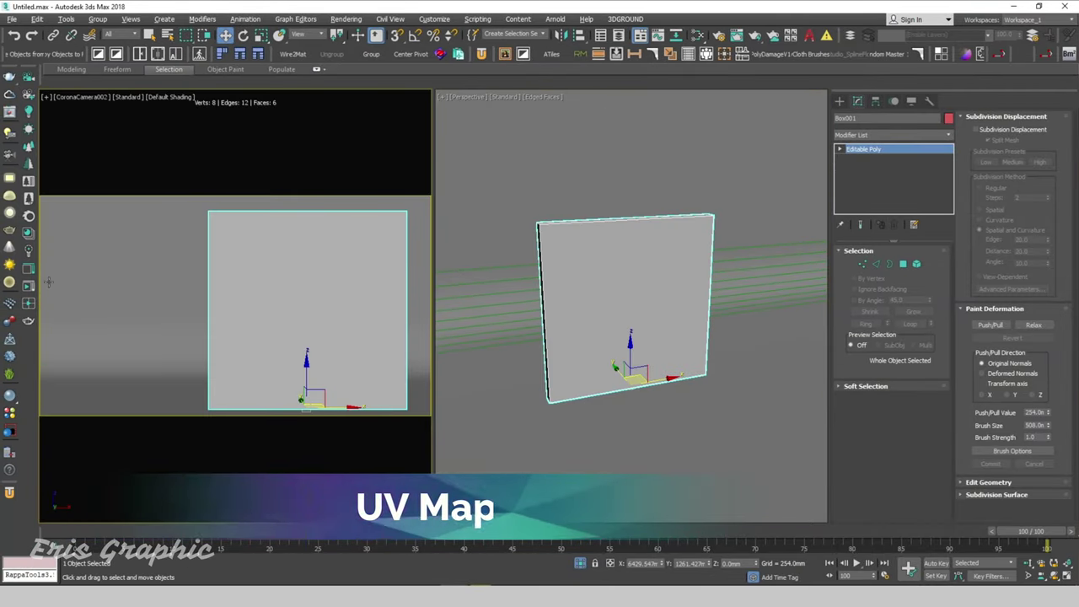
left_click(29, 289)
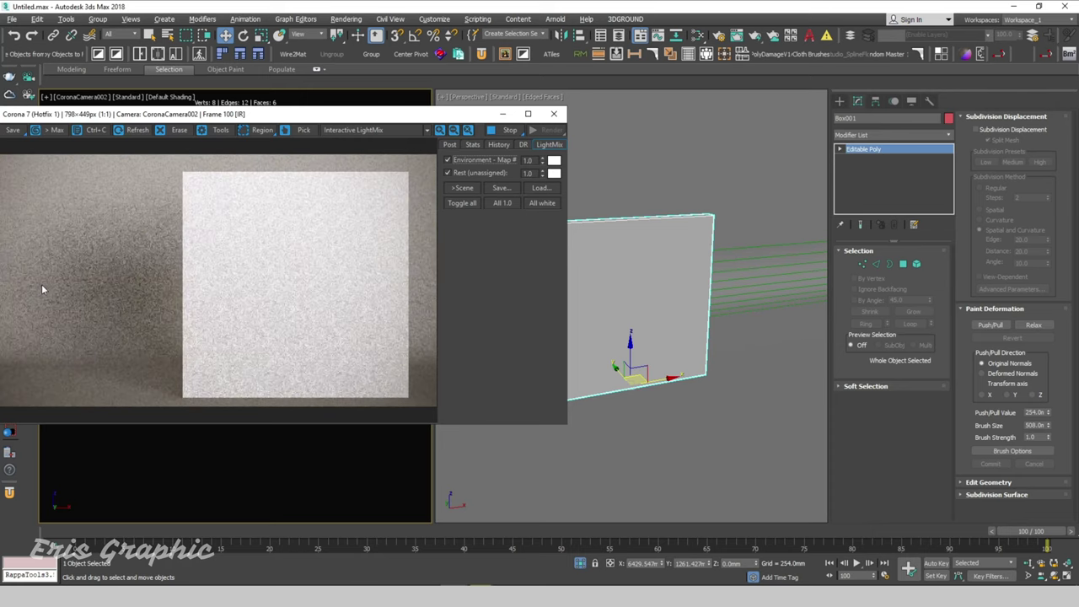
left_click(553, 113)
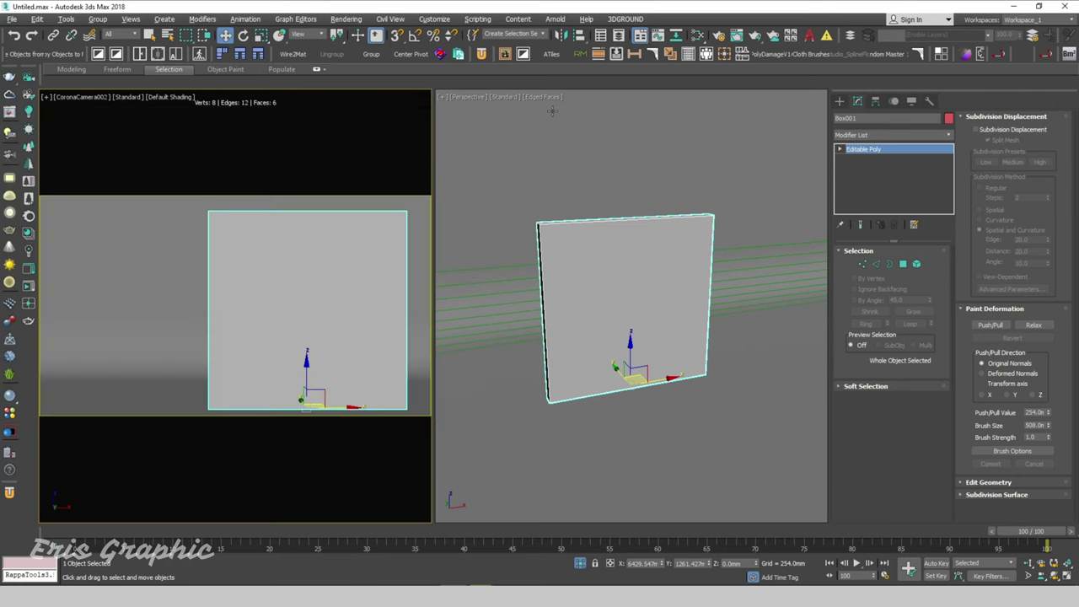
left_click(590, 255)
- Create a CoronaLegacyMtl node with a plastered_wall_02_diff_4k bitmap wired into its Diffuse color
key("m")
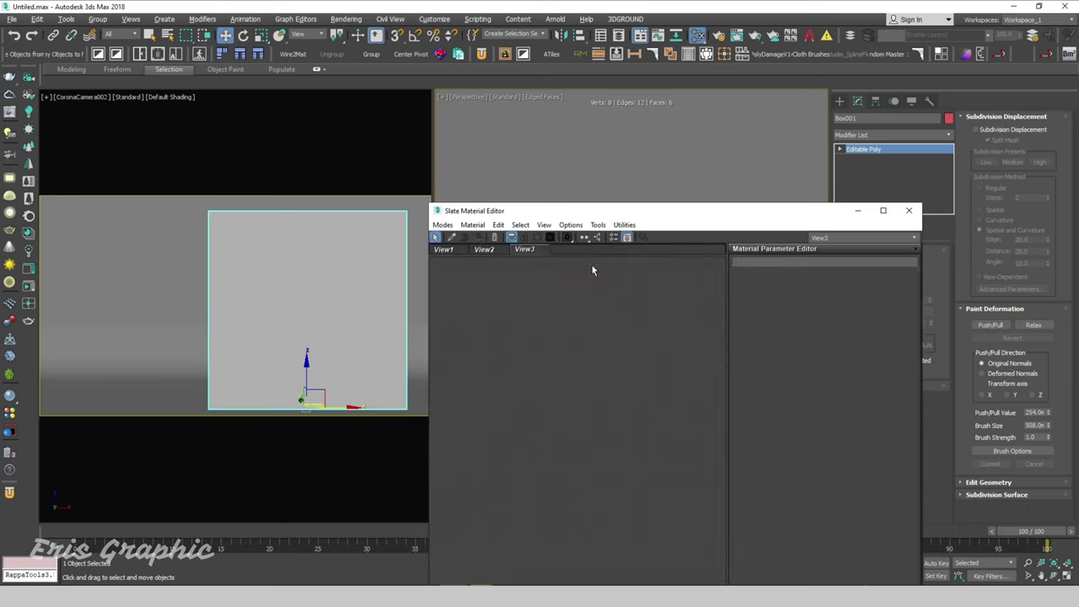
left_click_drag(643, 220, 673, 83)
right_click(531, 196)
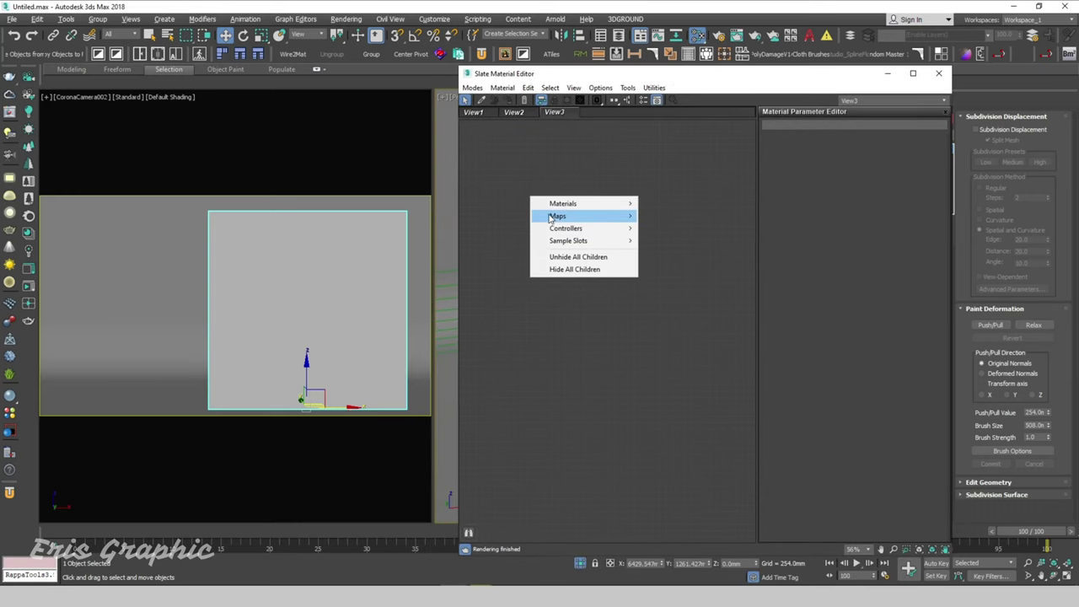
mouse_move(666, 229)
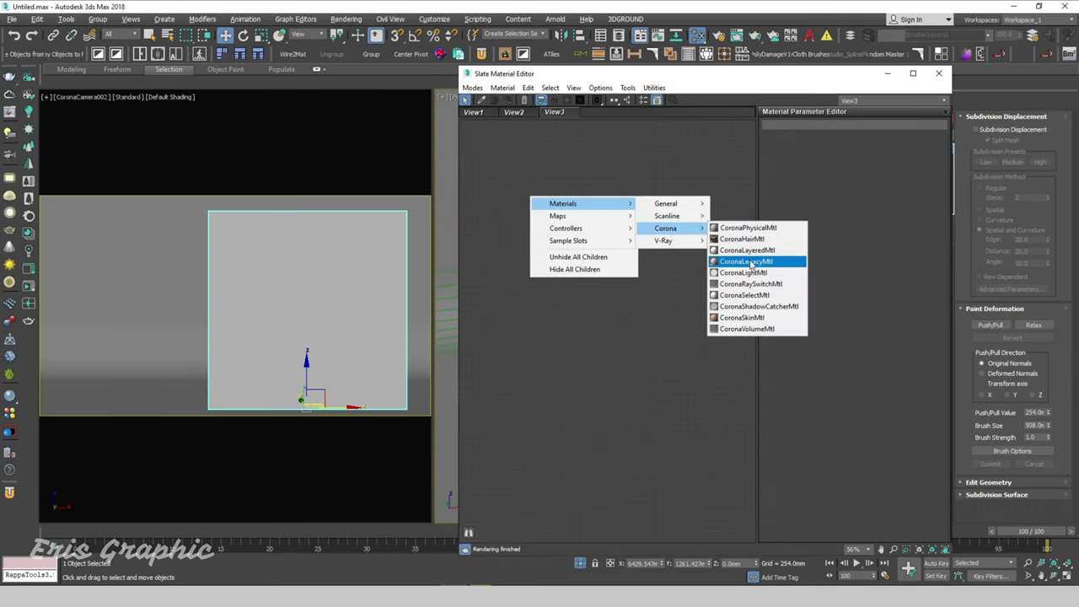
left_click(747, 262)
left_click_drag(509, 205, 646, 205)
right_click(499, 188)
mouse_move(526, 206)
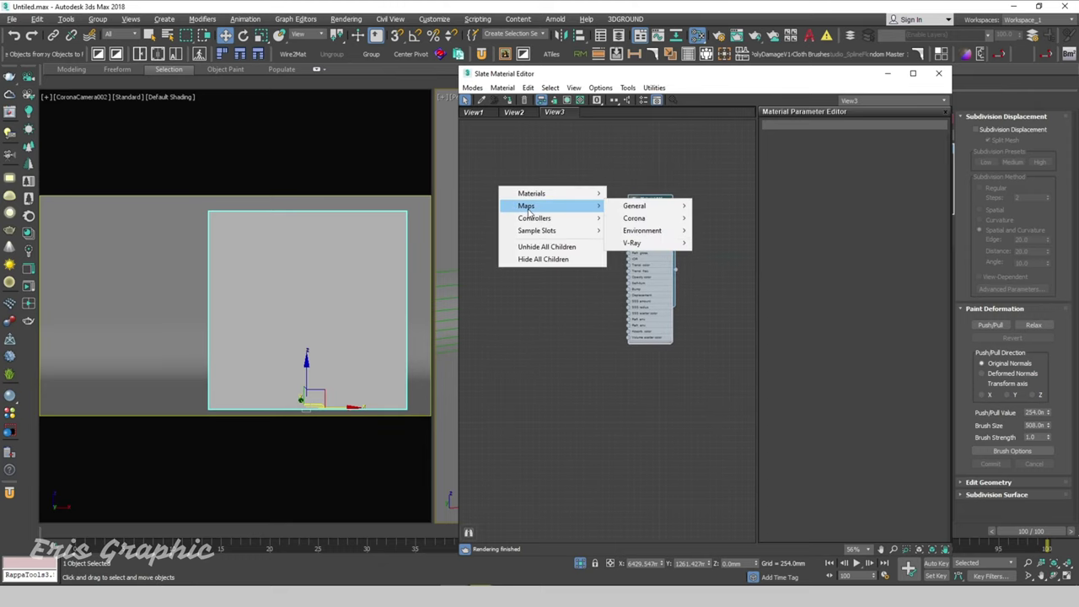
mouse_move(635, 206)
left_click(721, 180)
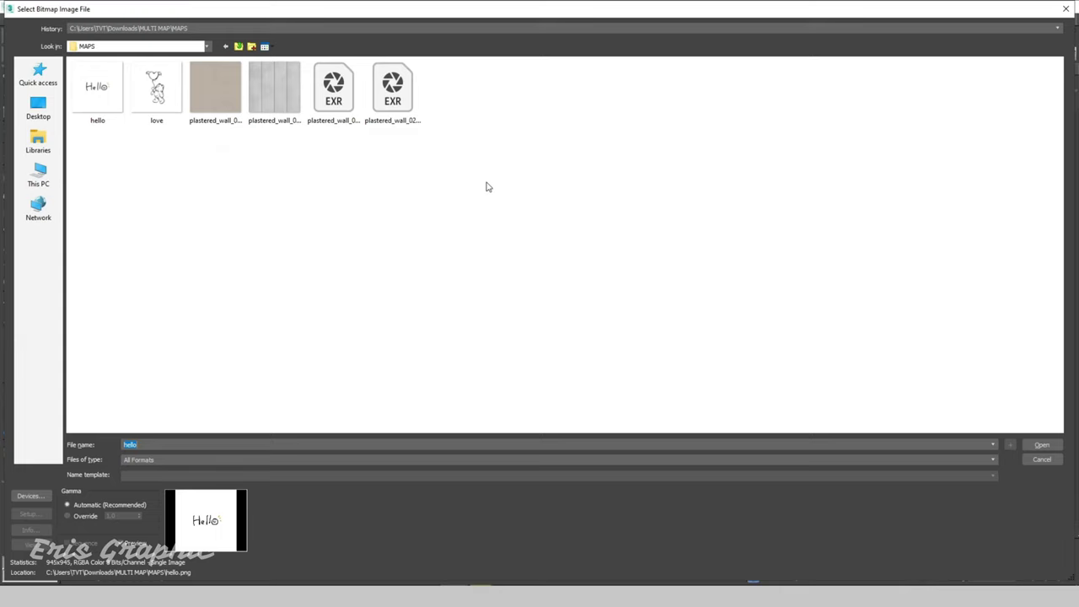
left_click(212, 94)
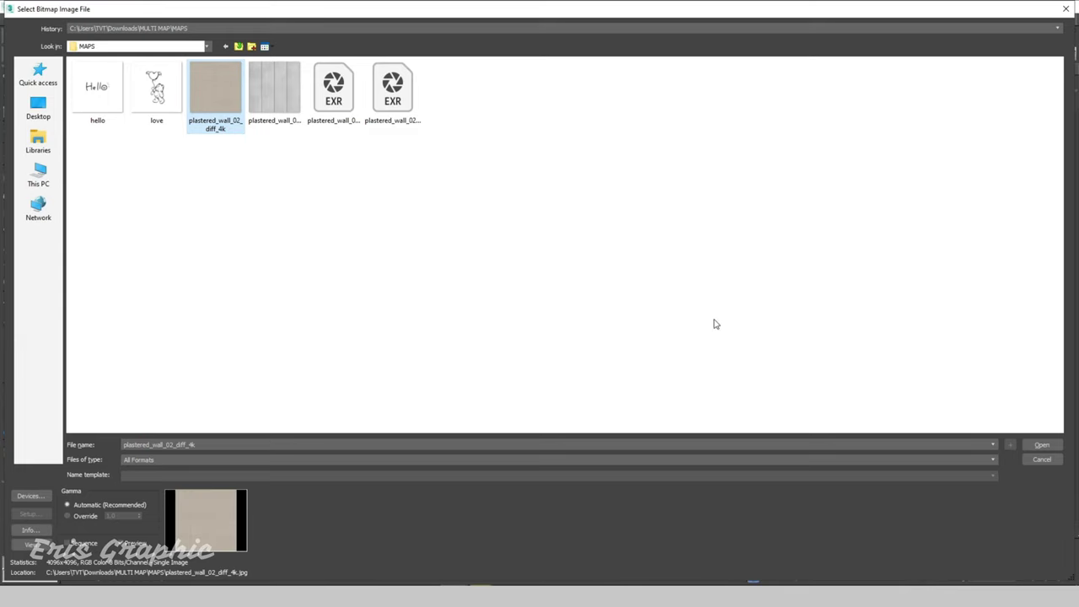
left_click(1043, 445)
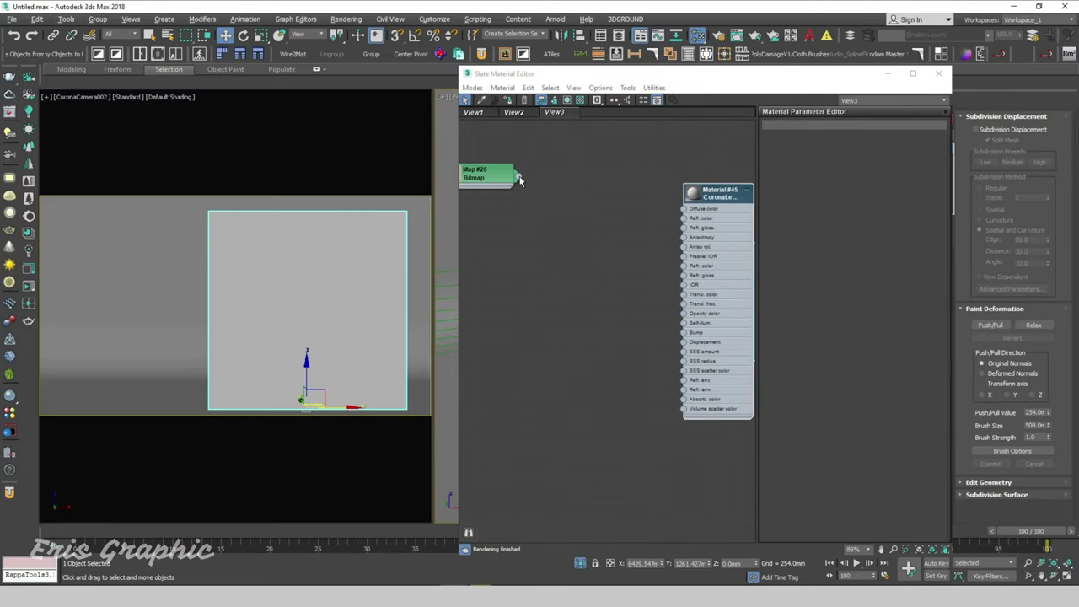
left_click_drag(519, 179, 684, 208)
- Duplicate the bitmap, load plastered_wall_02_disp_4k into it, and connect it to Bump
mouse_move(513, 180)
left_mouse_down()
mouse_move(591, 192)
mouse_move(590, 253)
left_mouse_up()
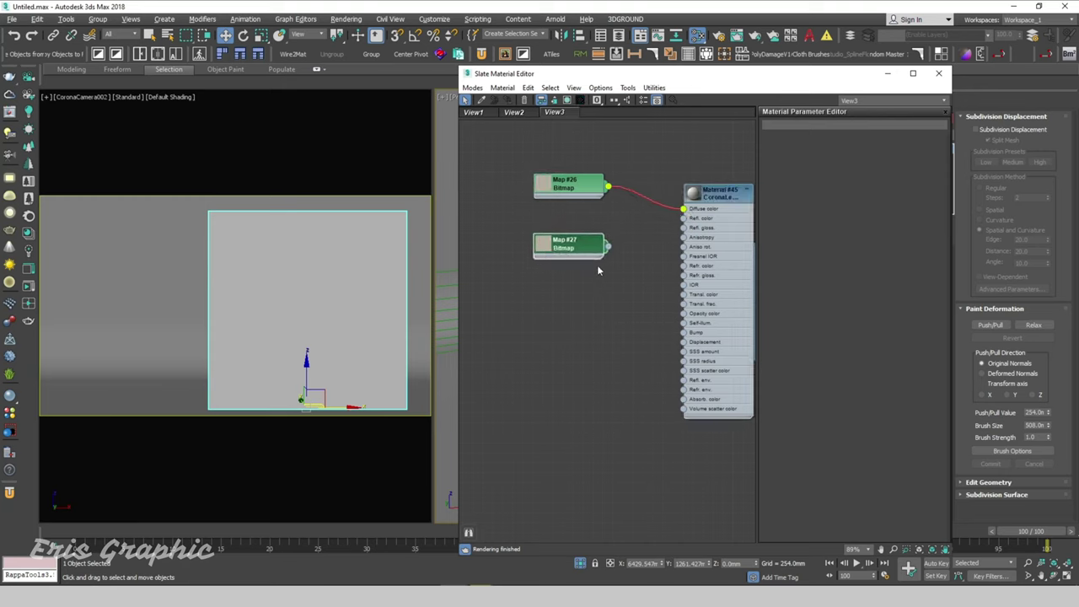
scroll(624, 242, "up", 1)
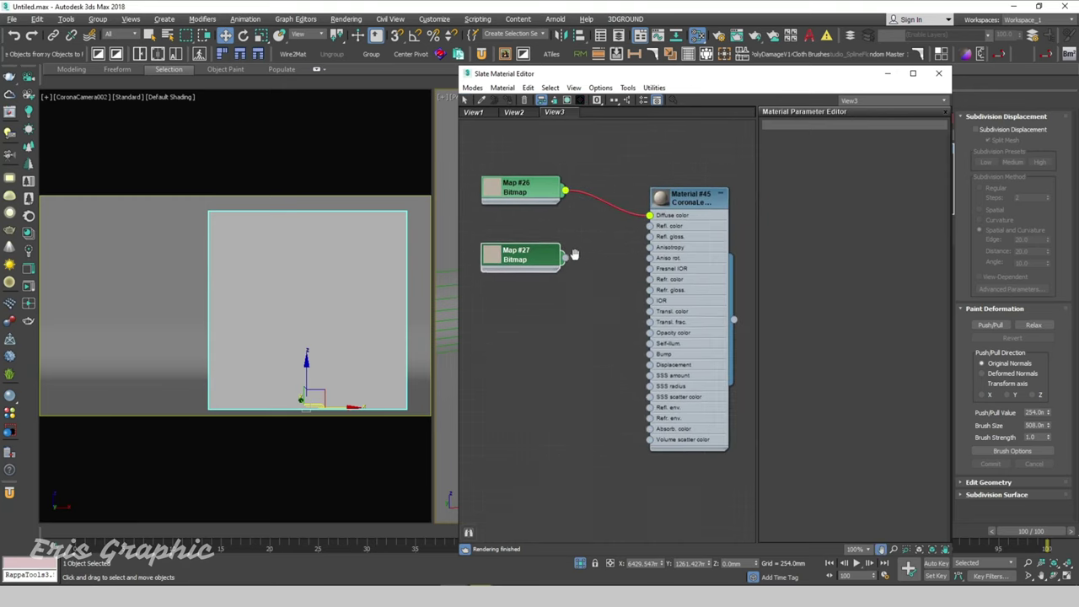
double_click(523, 259)
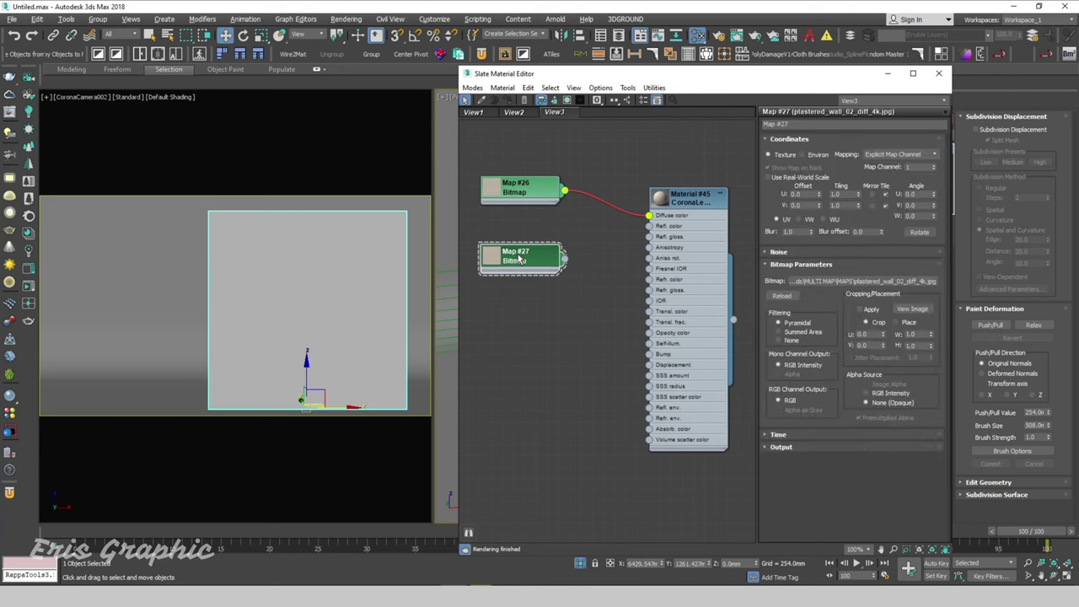
left_click(856, 280)
left_click(285, 103)
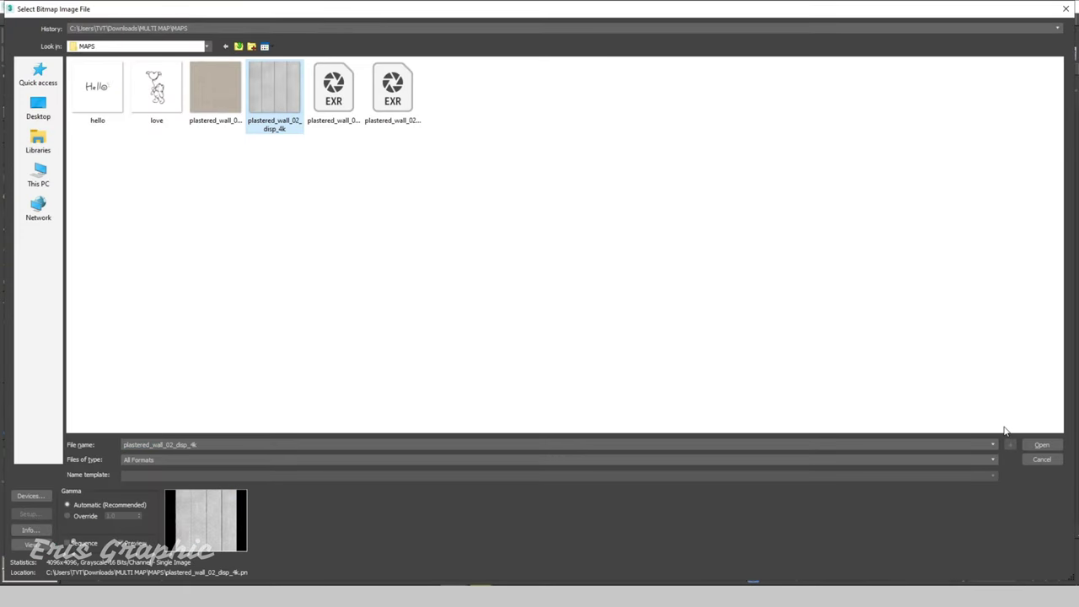
left_click(1043, 444)
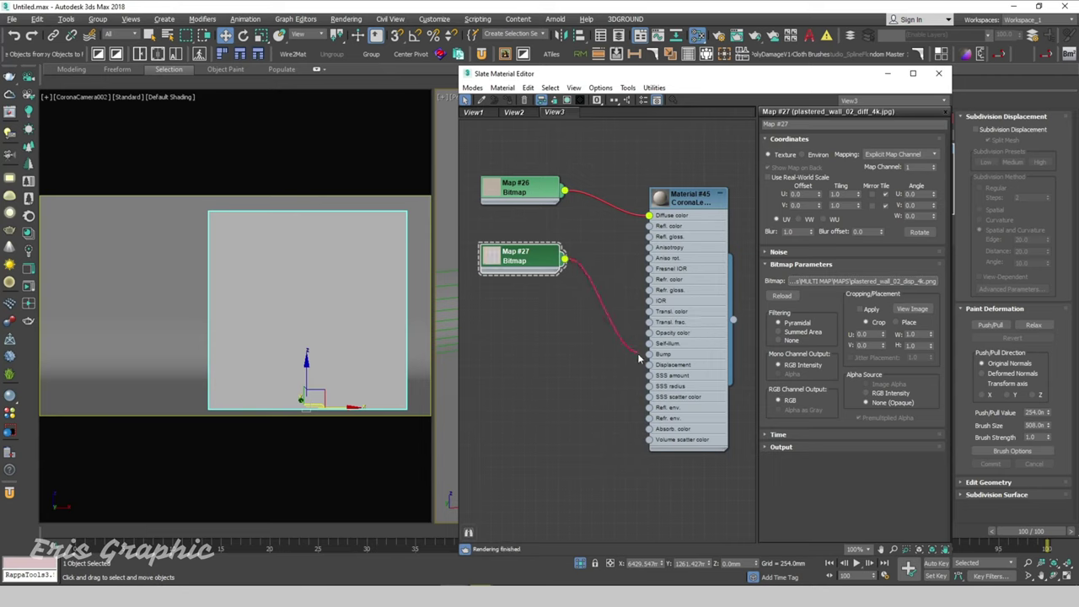
left_click_drag(582, 288, 649, 355)
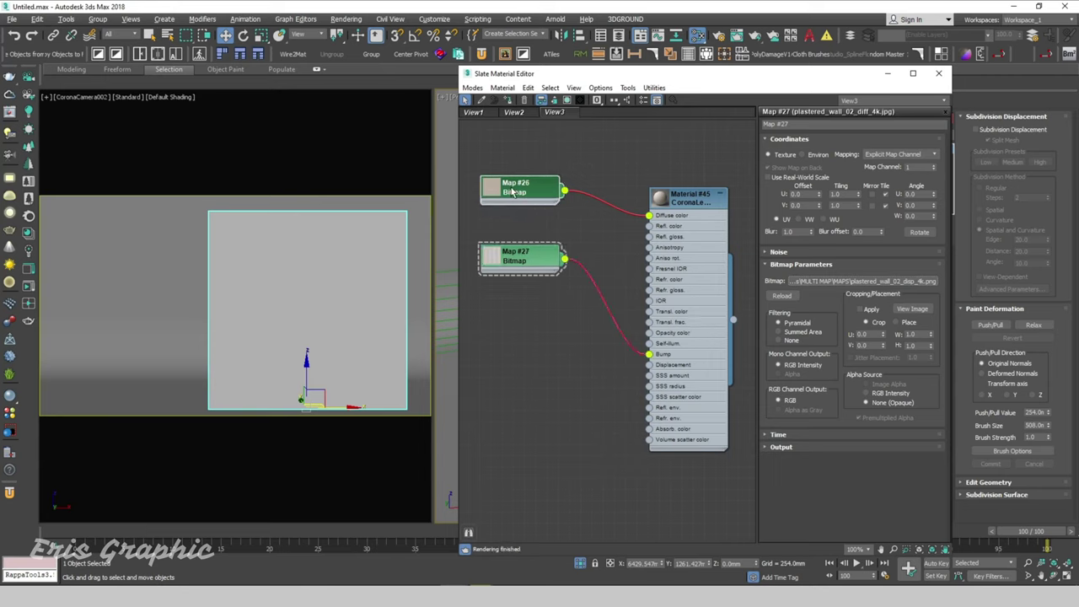
- Show the Corona material's wall texture on the box in the viewport
left_click(670, 212)
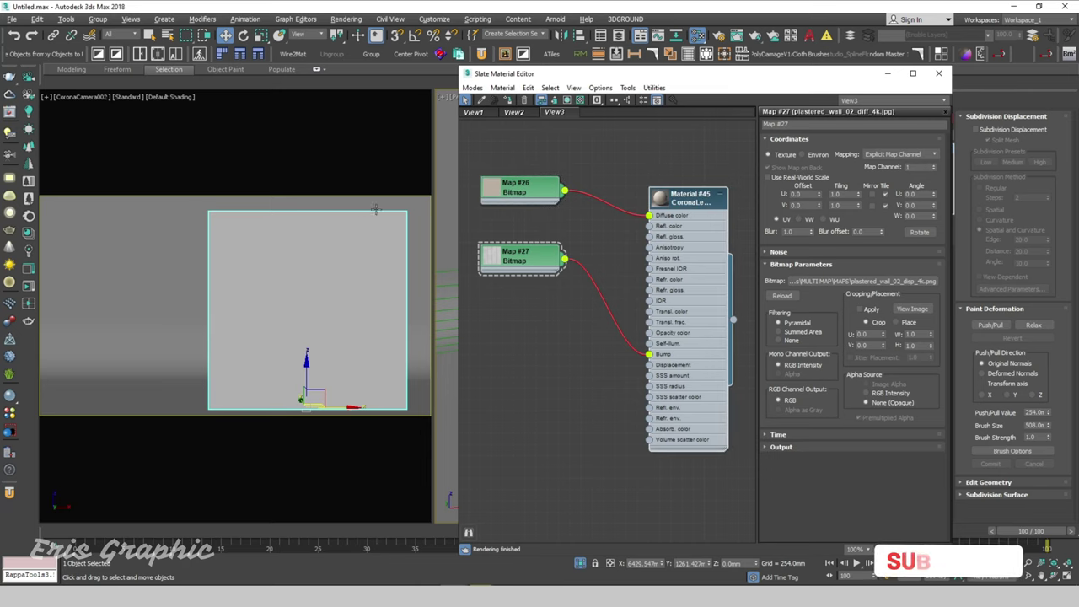
left_click(597, 99)
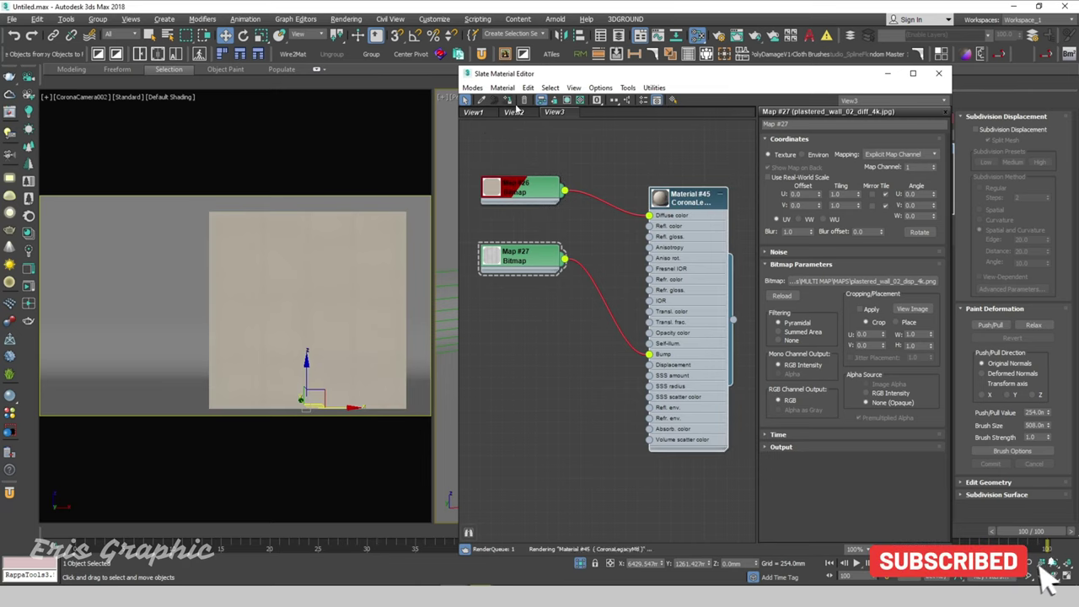
left_click_drag(788, 77, 764, 100)
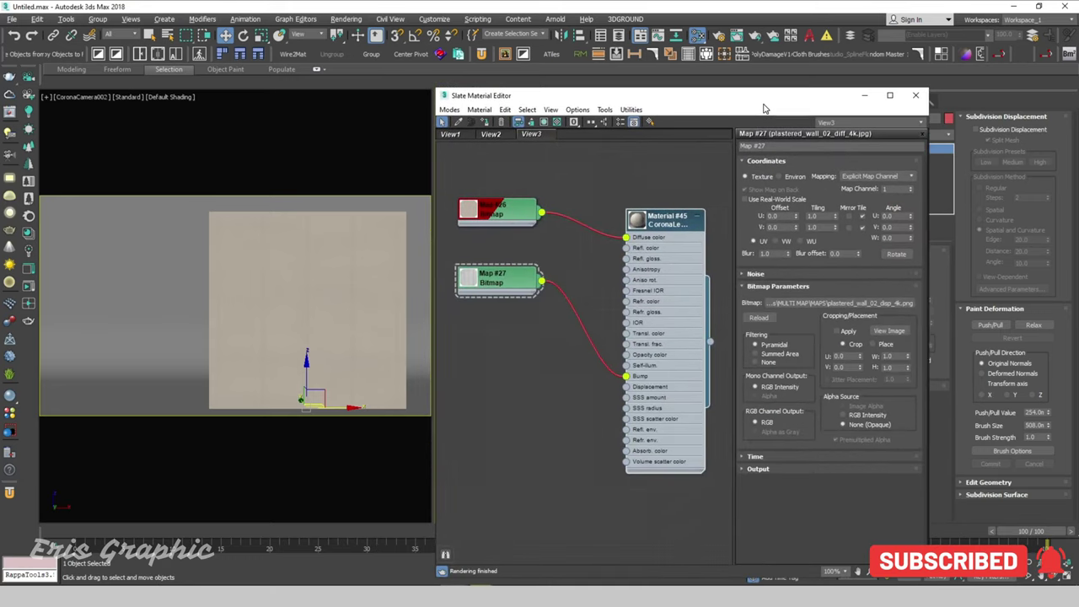
- Select Plane001, check a maximized Corona render of the bumped plaster wall, then reopen the Slate editor
left_click(916, 94)
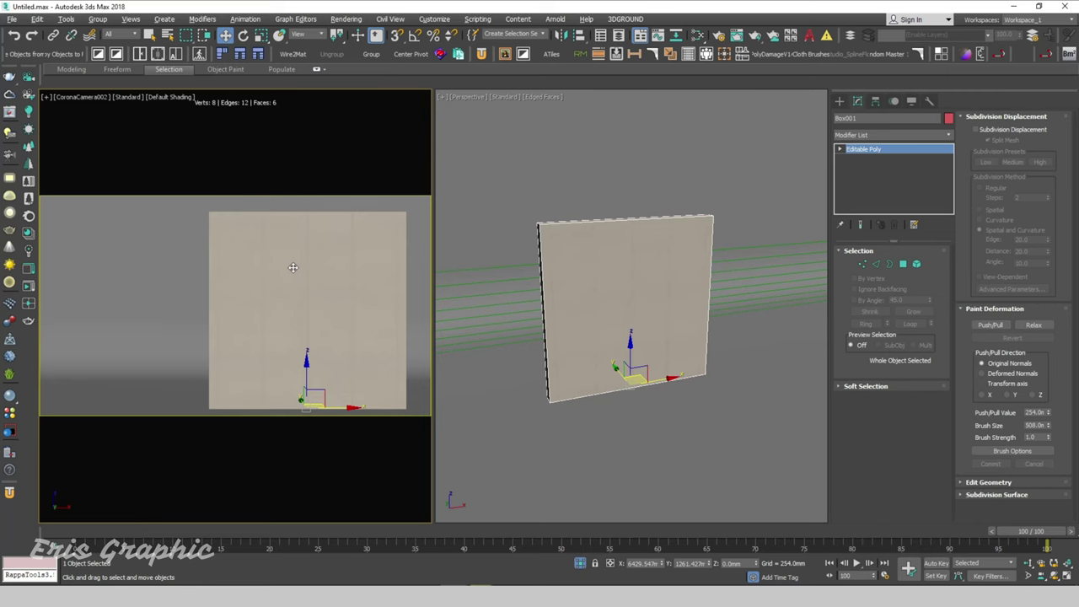
left_click(292, 267)
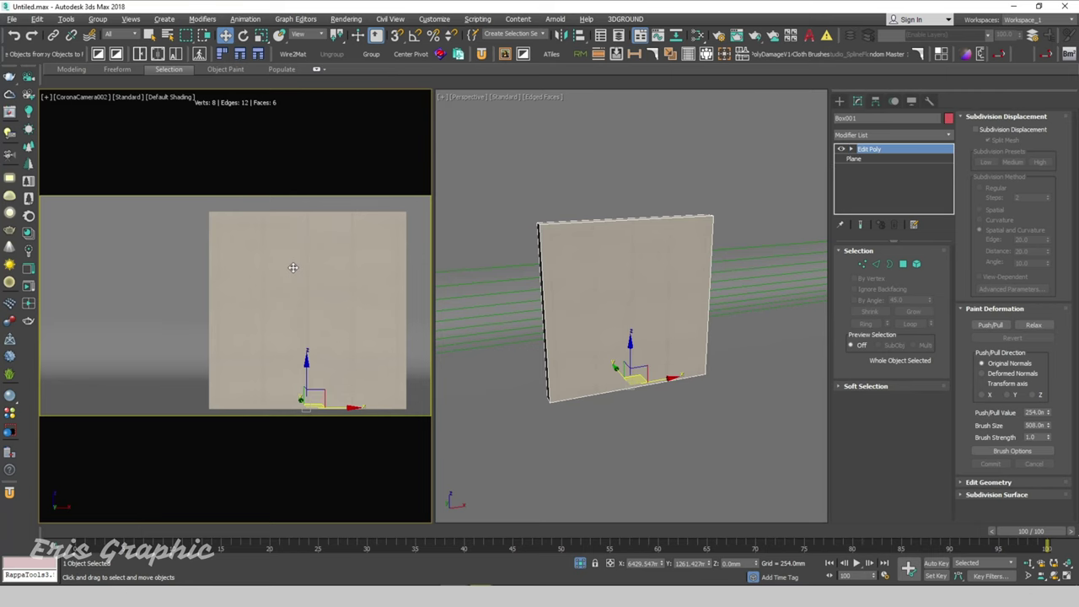
left_click(27, 287)
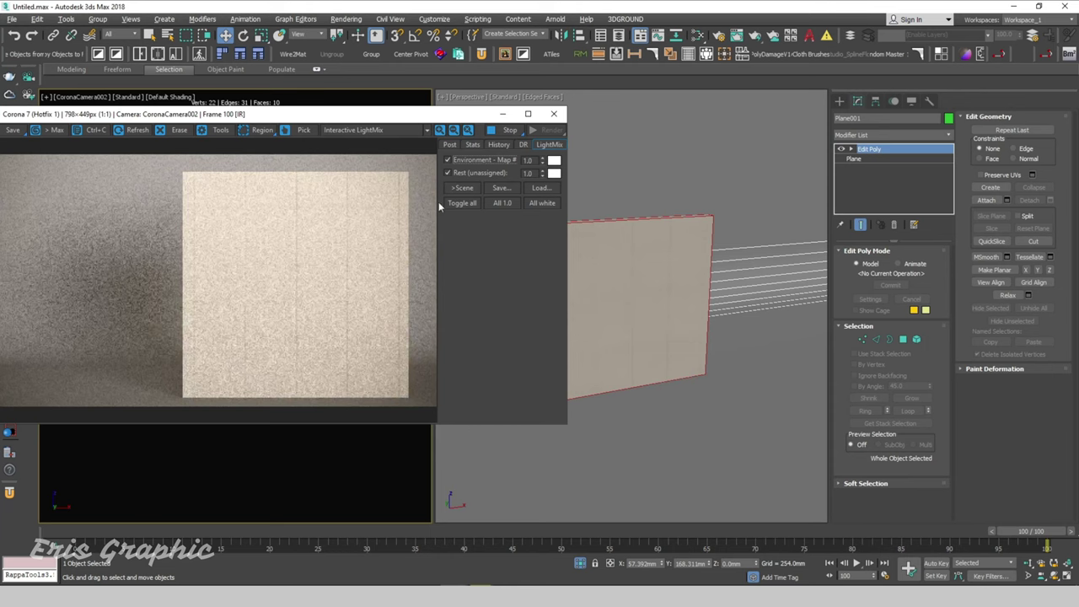
left_click(528, 113)
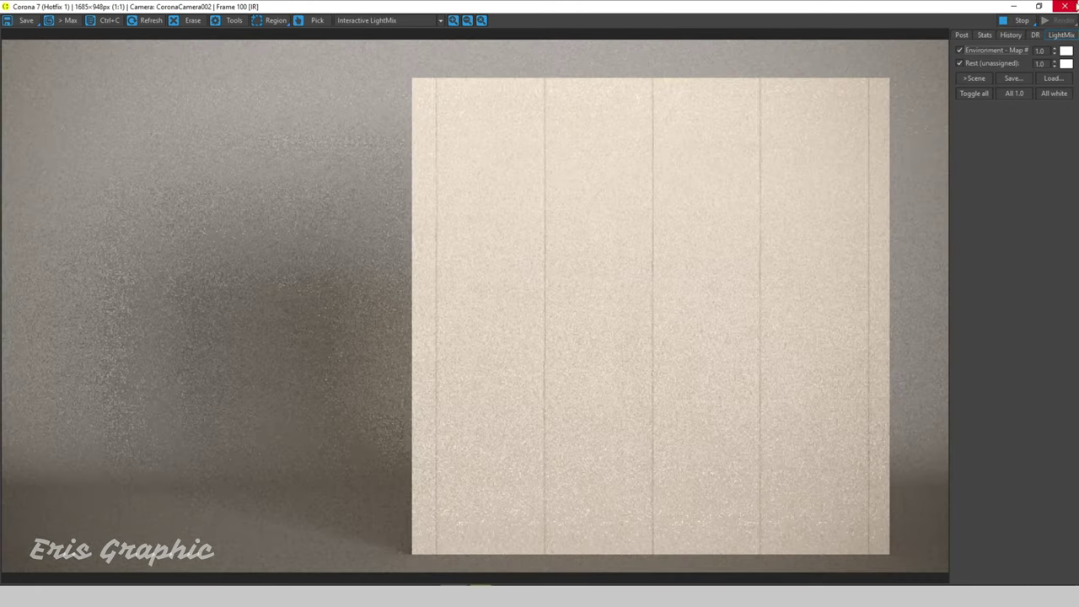
left_click(1068, 9)
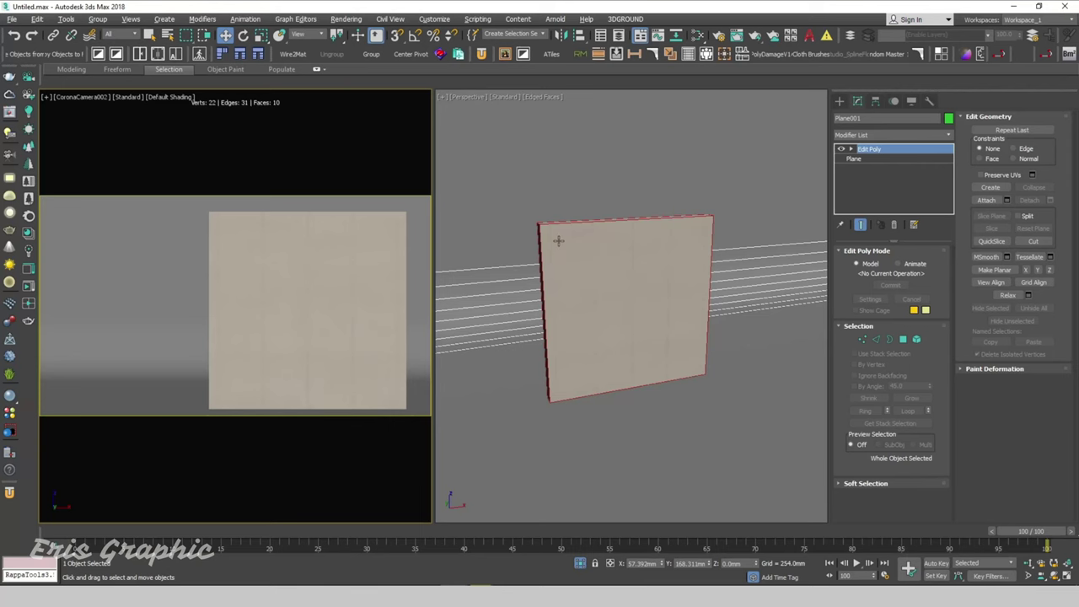
middle_click(648, 172)
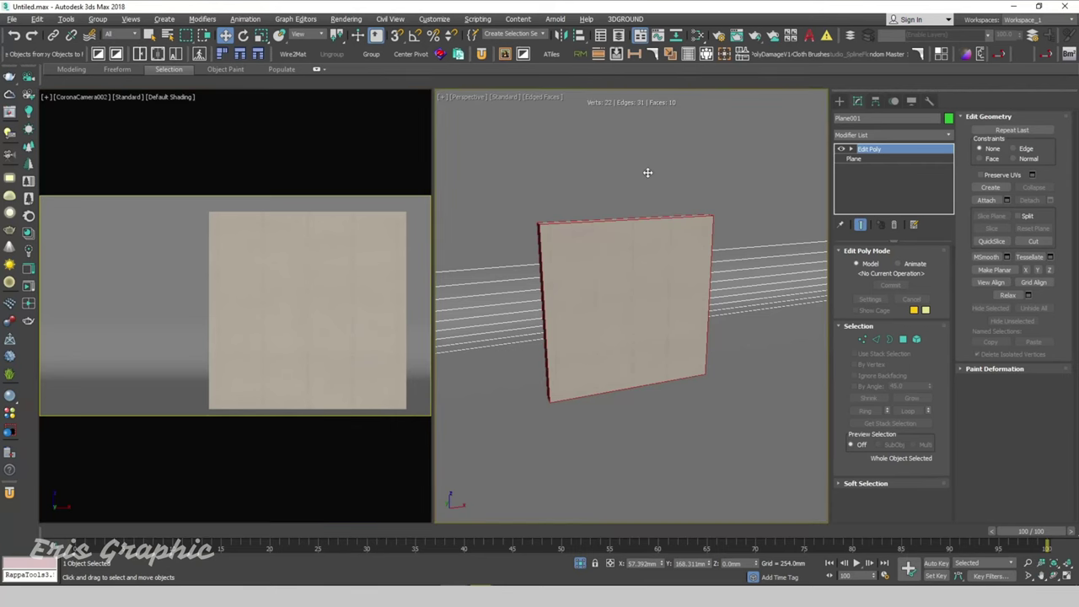
key("m")
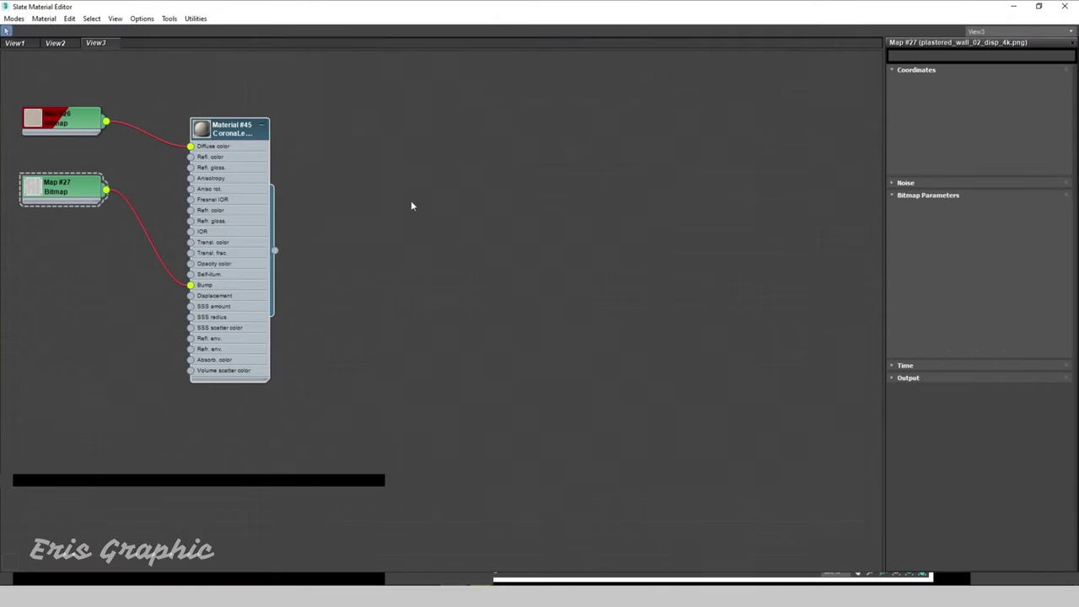
- Add a new Bitmap node loading hello.png
middle_click_drag(352, 248, 691, 306)
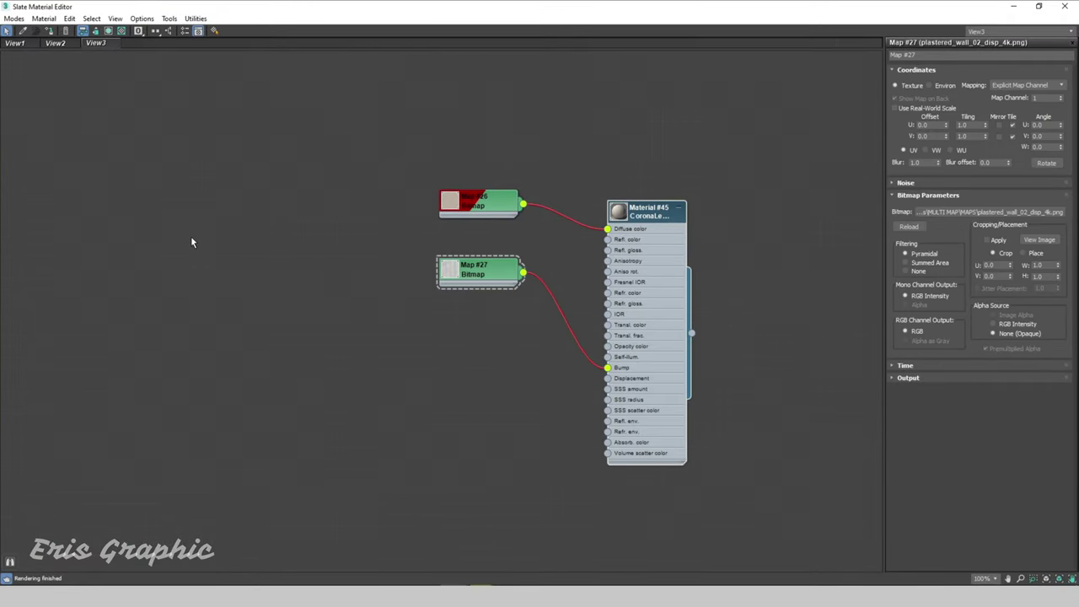
middle_click_drag(191, 242, 258, 241)
right_click(224, 218)
mouse_move(253, 235)
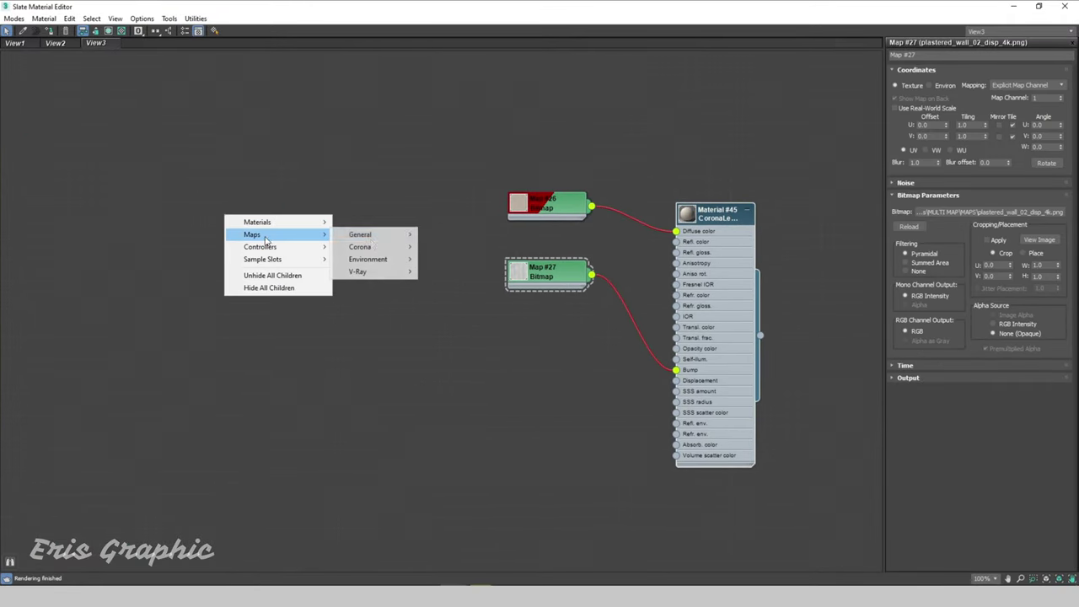
left_click(436, 183)
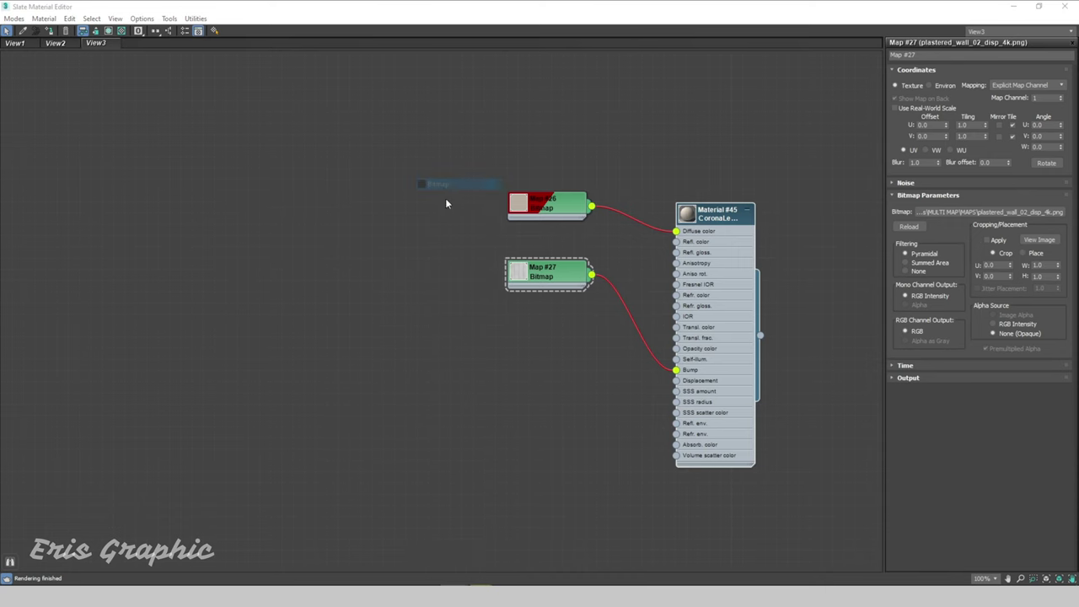
left_click(446, 200)
left_click(97, 89)
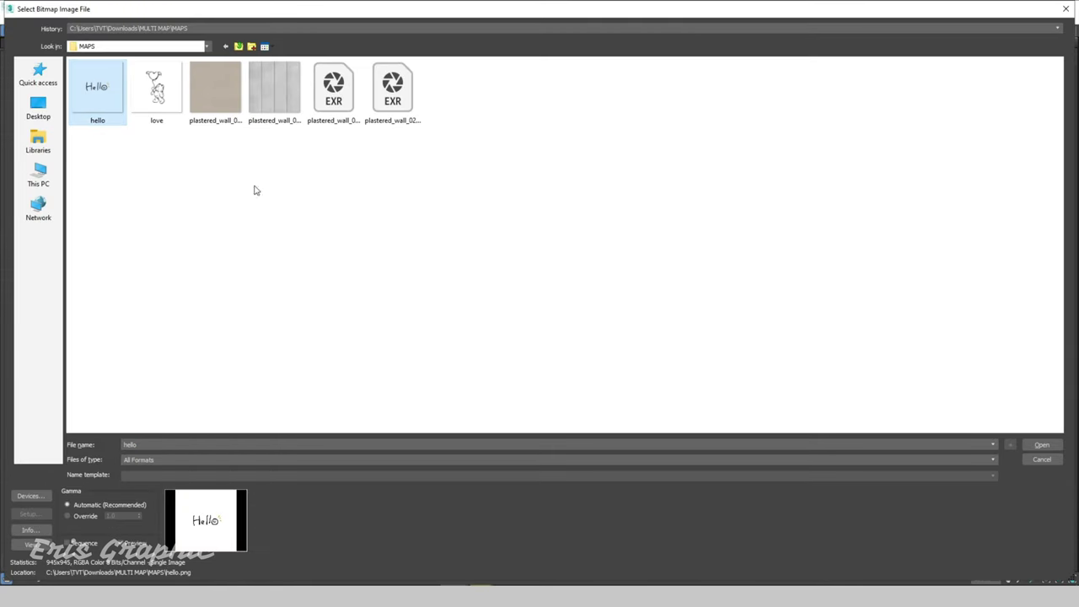
left_click(1043, 446)
- Duplicate the hello bitmap as Map #29 and load love.png into it
scroll(246, 278, "up", 2)
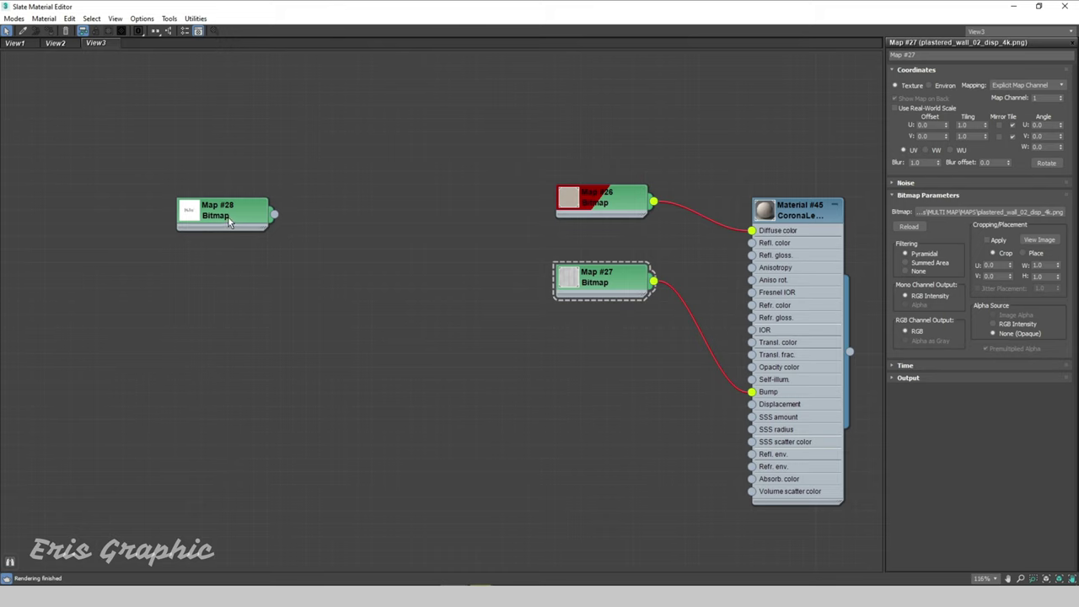
mouse_move(229, 217)
left_mouse_down()
mouse_move(345, 194)
mouse_move(353, 274)
left_mouse_up()
left_click(351, 275)
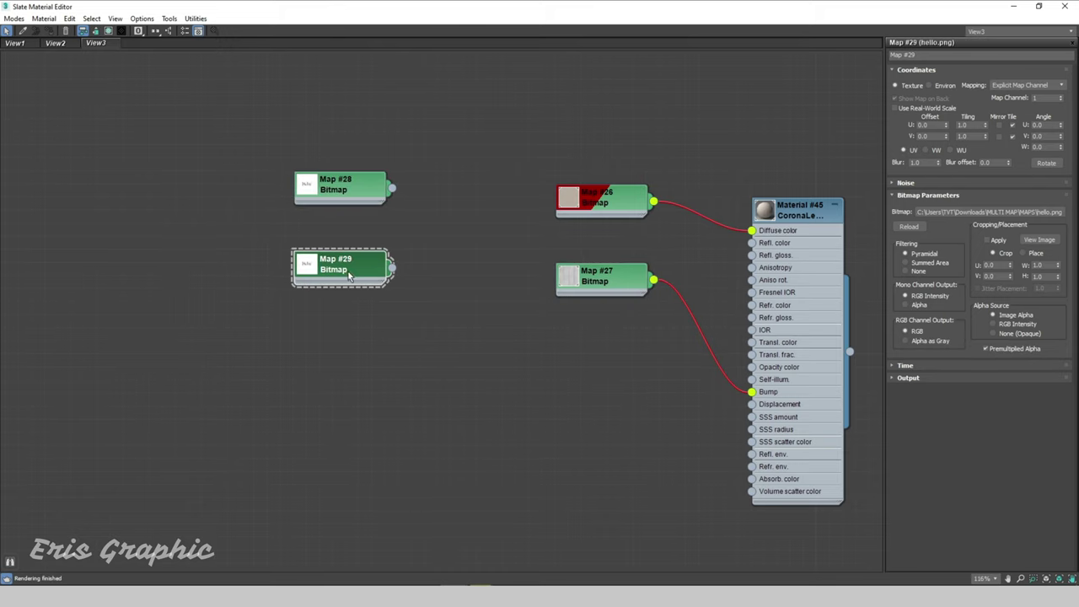
left_click(1001, 211)
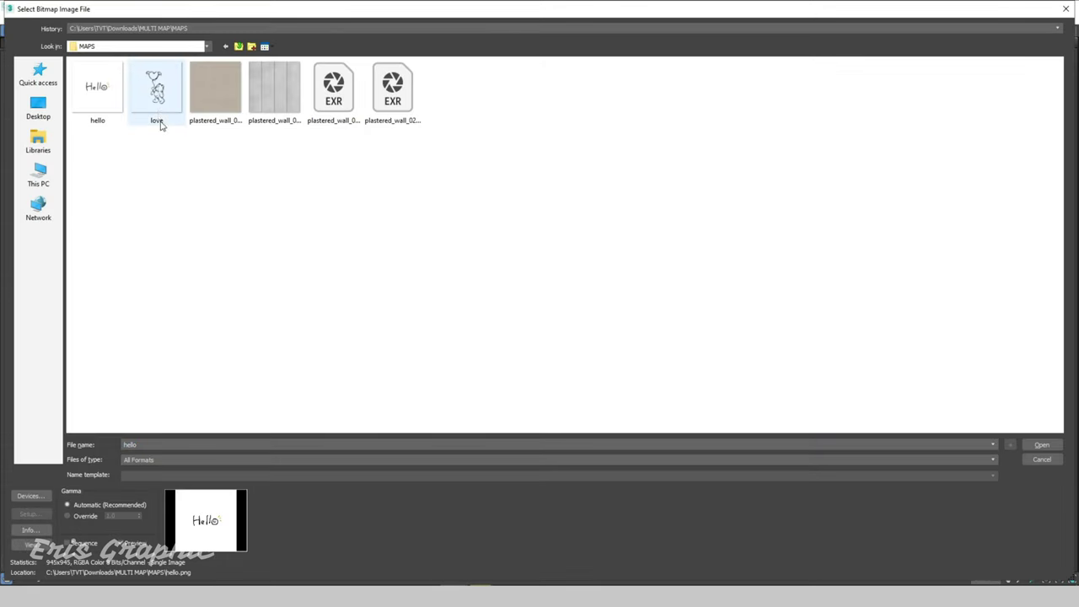
left_click(156, 89)
left_click(1042, 445)
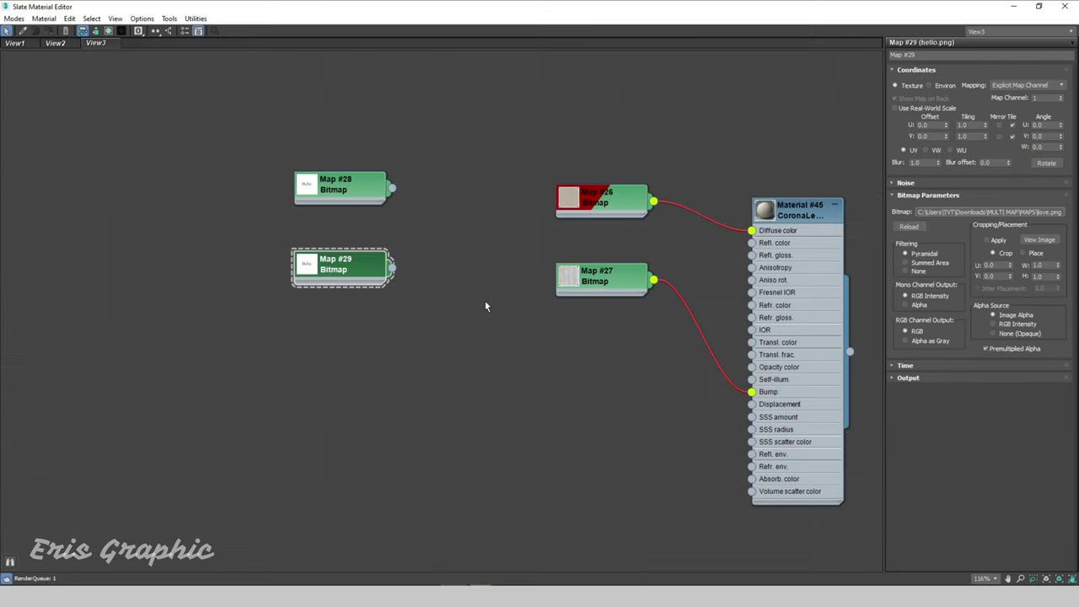
- Set Map #29's map channel to 3
left_click(310, 210)
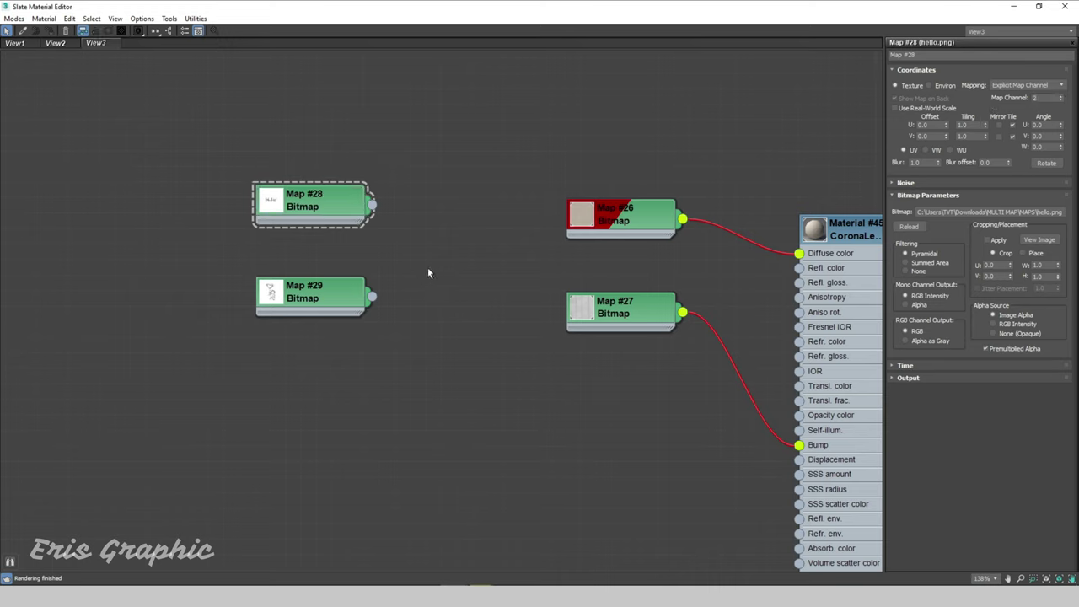
left_click(311, 295)
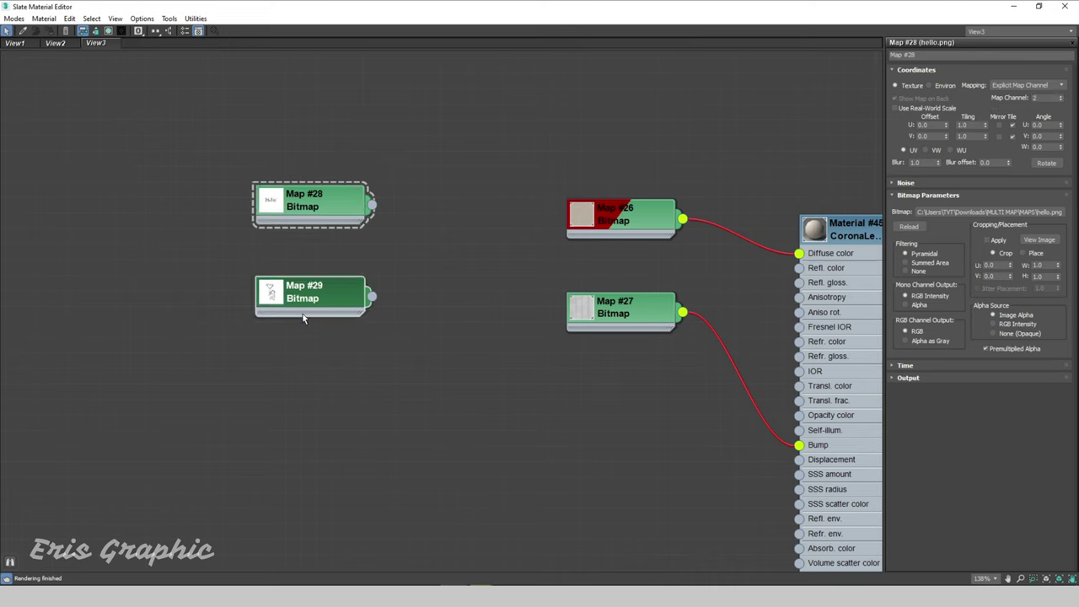
left_click(1045, 99)
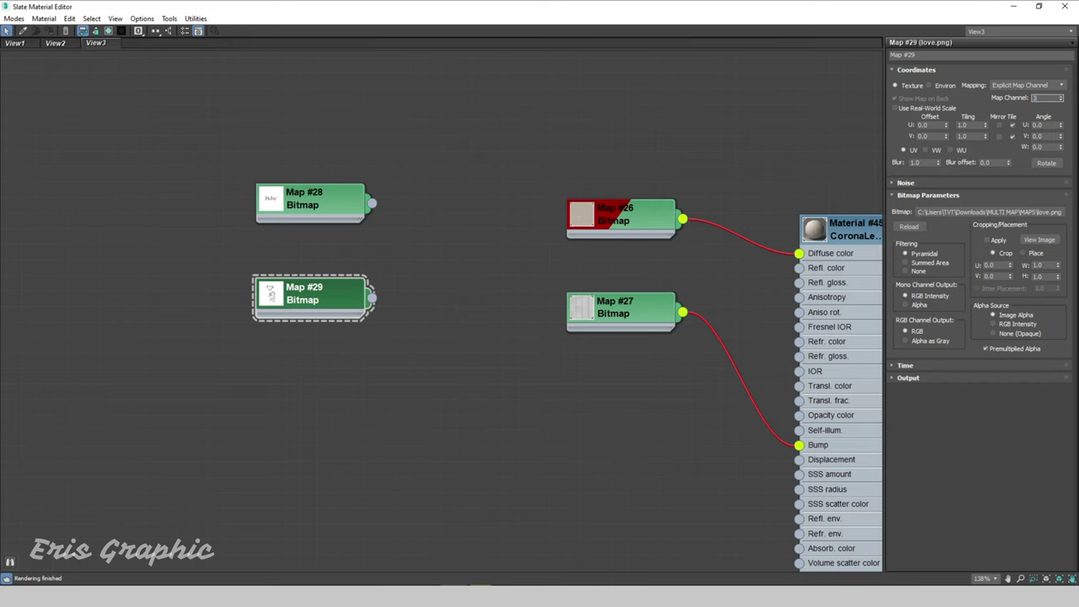
type("3")
key("Return")
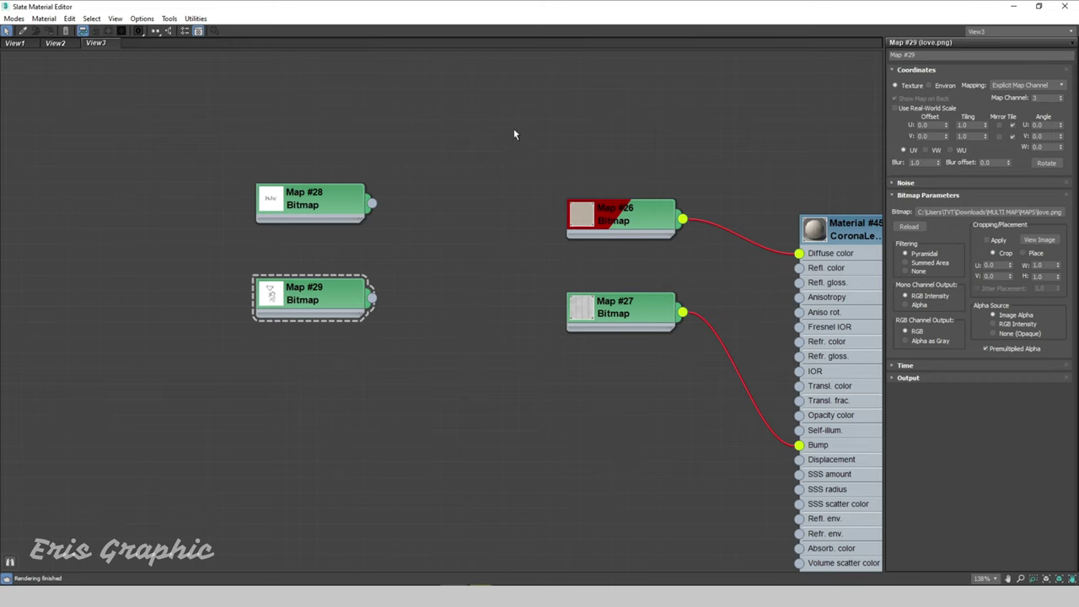
middle_click_drag(514, 134, 419, 210)
right_click(405, 193)
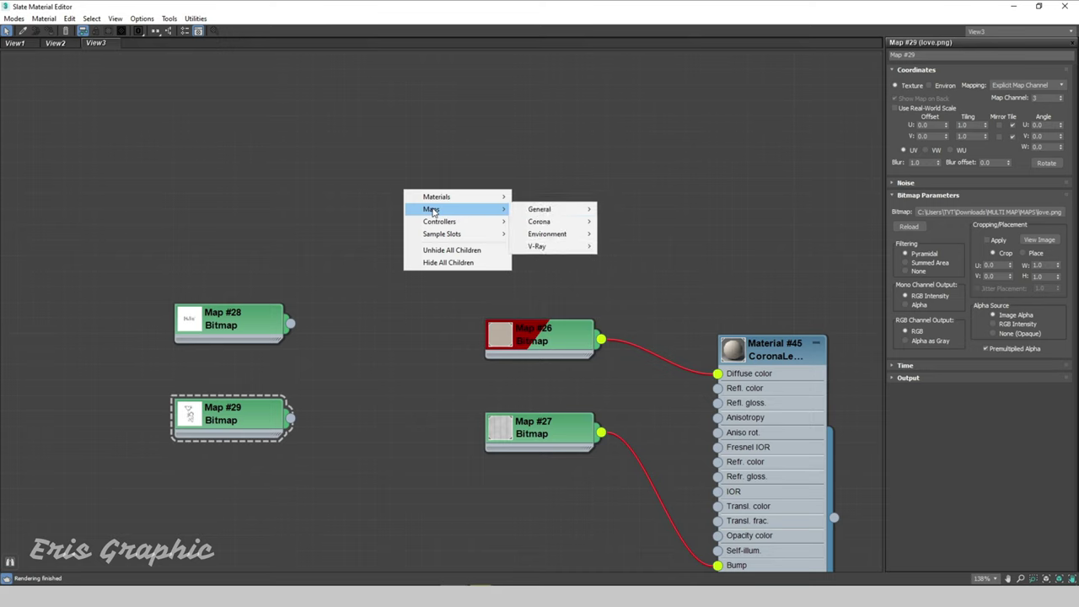
mouse_move(539, 210)
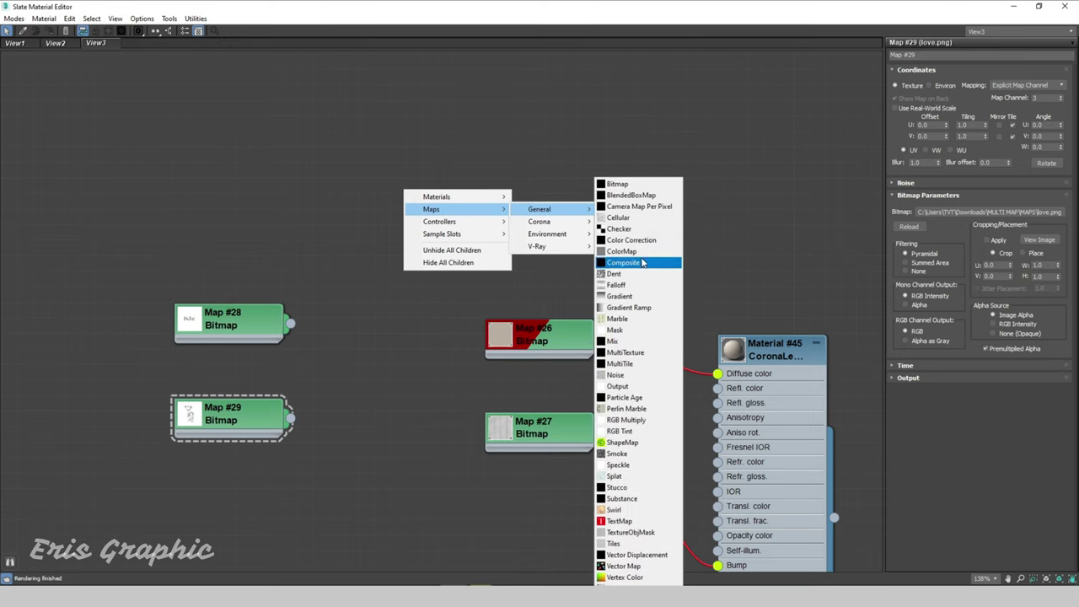
- Add a Composite map node with three layers
left_click(642, 263)
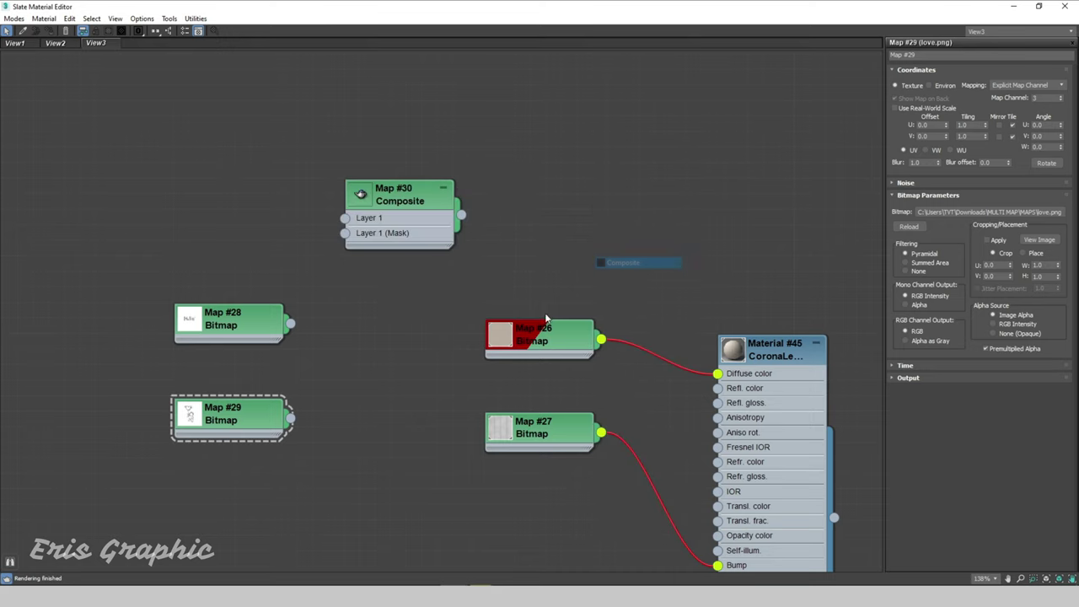
double_click(409, 214)
left_click(1062, 84)
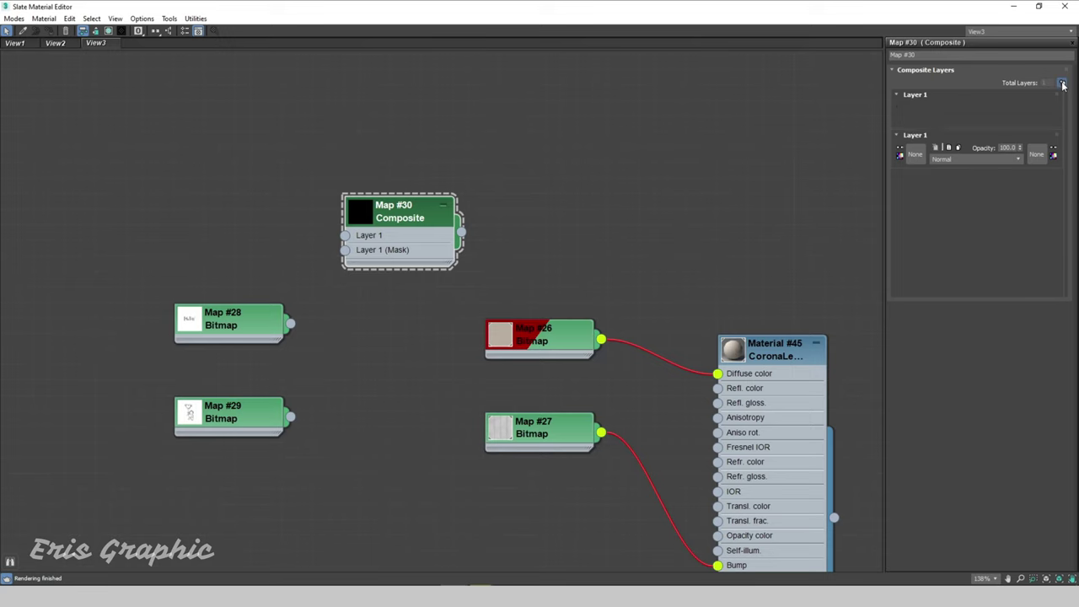
left_click(1062, 83)
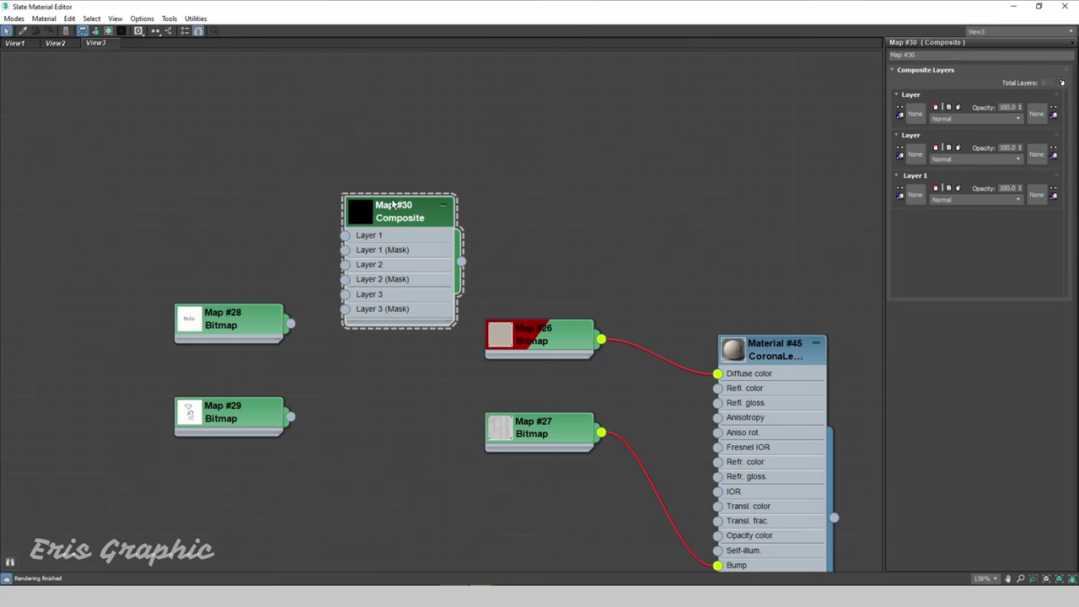
- Move Map #26 from Diffuse color into Composite Layer 1 and plug Map #28 into Layer 2
left_click_drag(393, 204, 428, 205)
left_click_drag(256, 323, 261, 271)
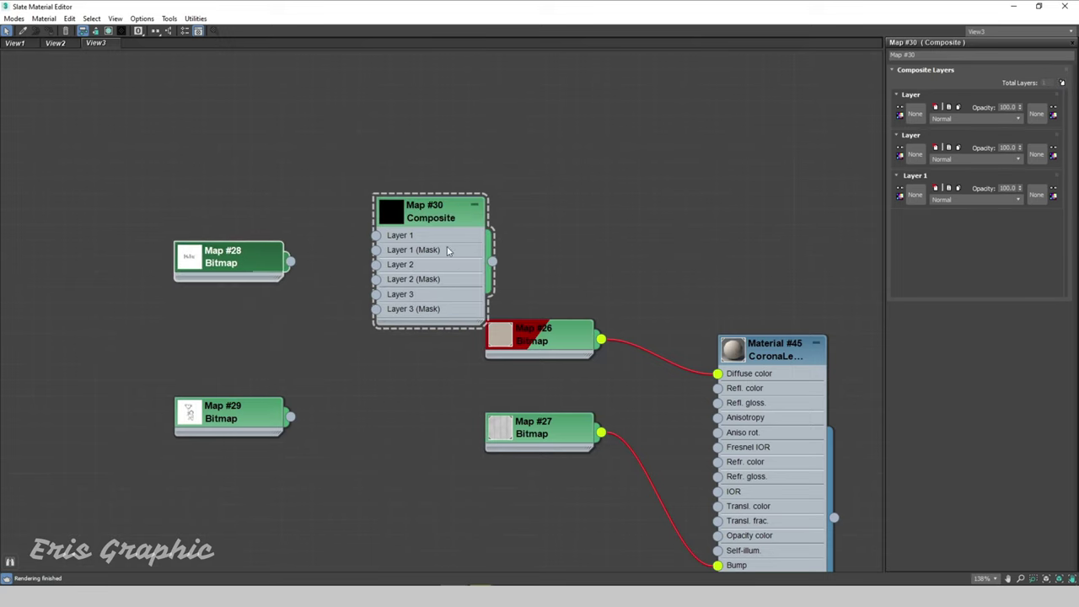
left_click_drag(448, 250, 416, 421)
mouse_move(717, 373)
left_mouse_down()
mouse_move(516, 350)
mouse_move(345, 406)
left_mouse_up()
mouse_move(520, 340)
left_mouse_down()
mouse_move(278, 137)
mouse_move(213, 129)
left_mouse_up()
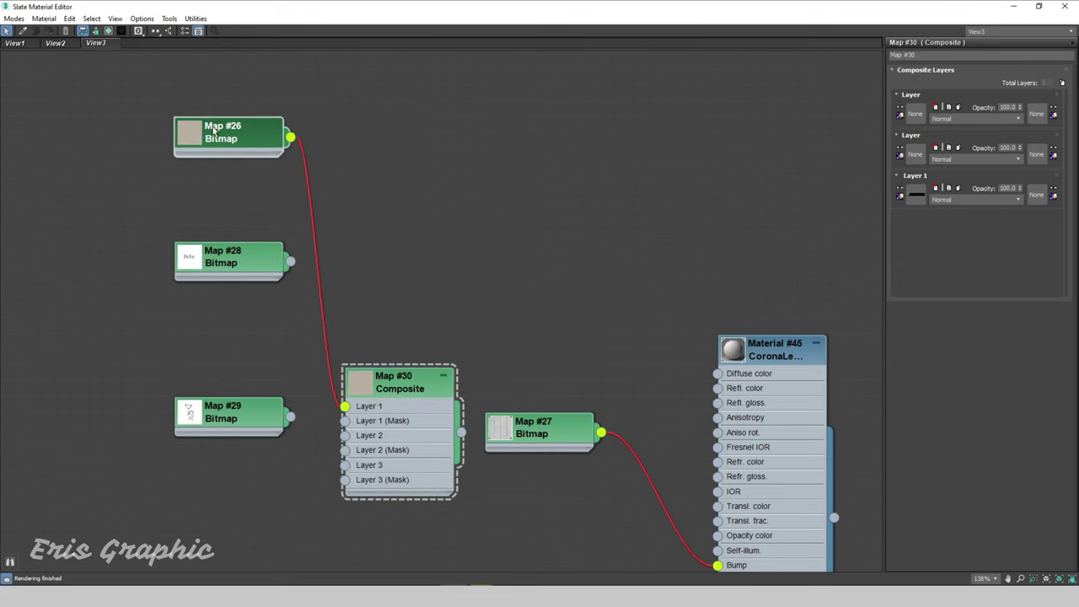
left_click(285, 277)
left_click_drag(290, 262, 345, 435)
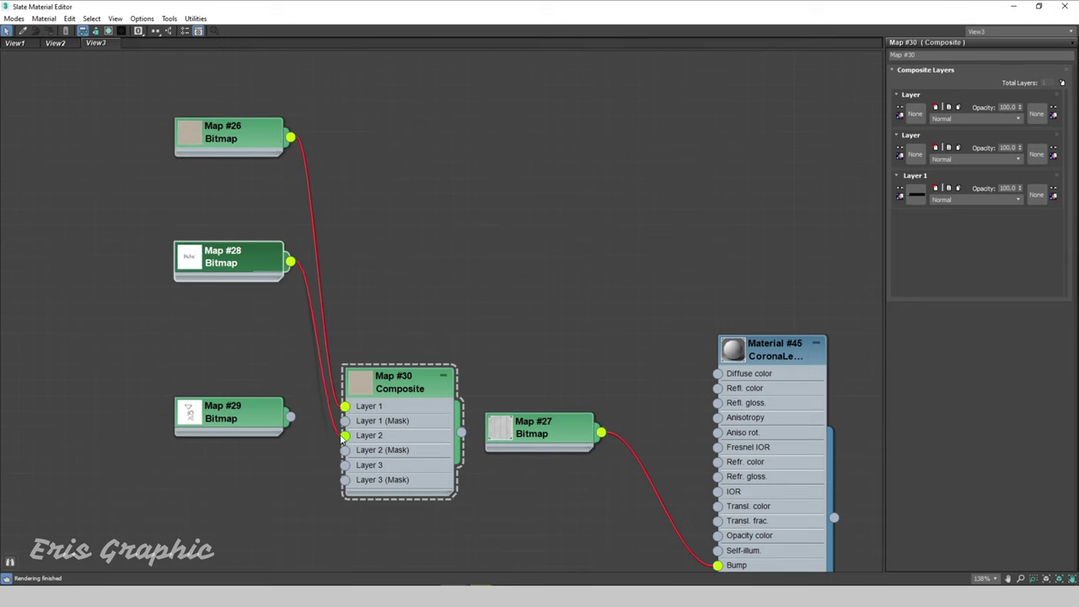
- Switch Composite Layer 2's blend mode to Multiply, leaving Layers 1 and 3 on Normal
left_click_drag(229, 259, 213, 257)
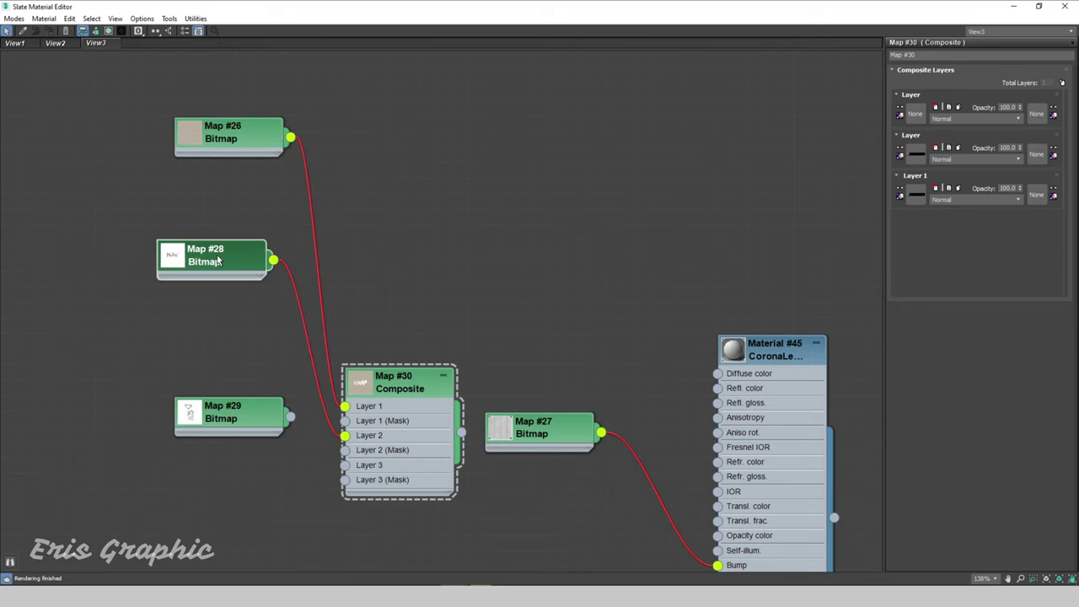
double_click(229, 267)
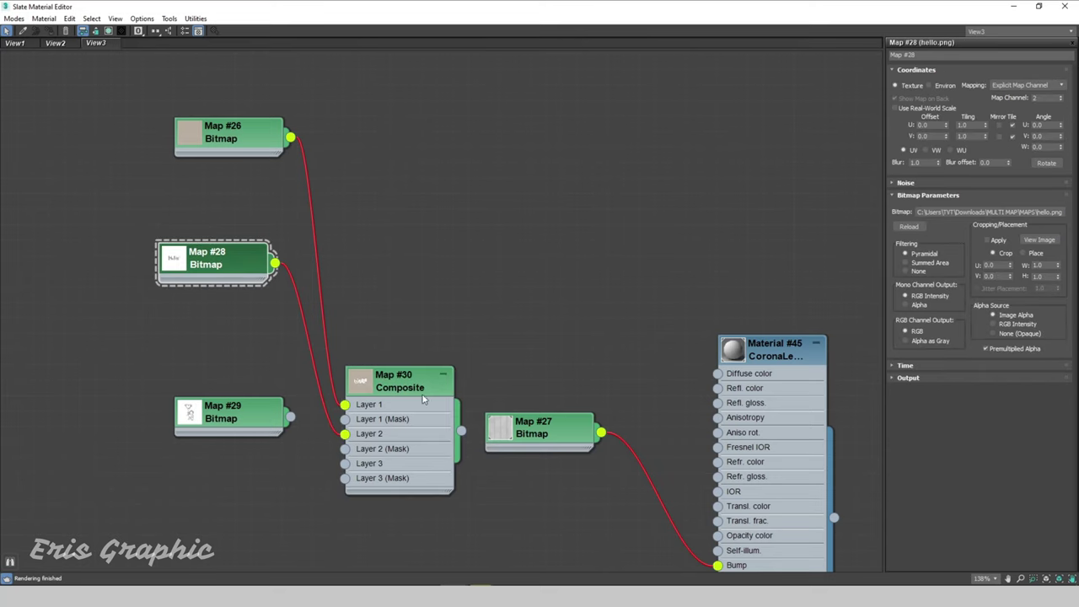
double_click(398, 386)
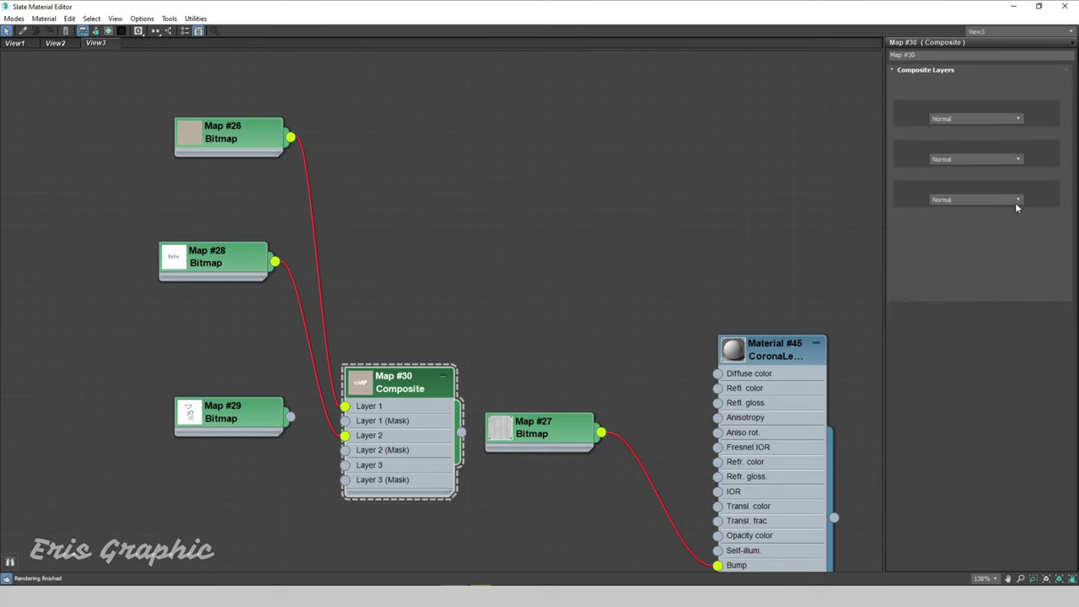
left_click(958, 157)
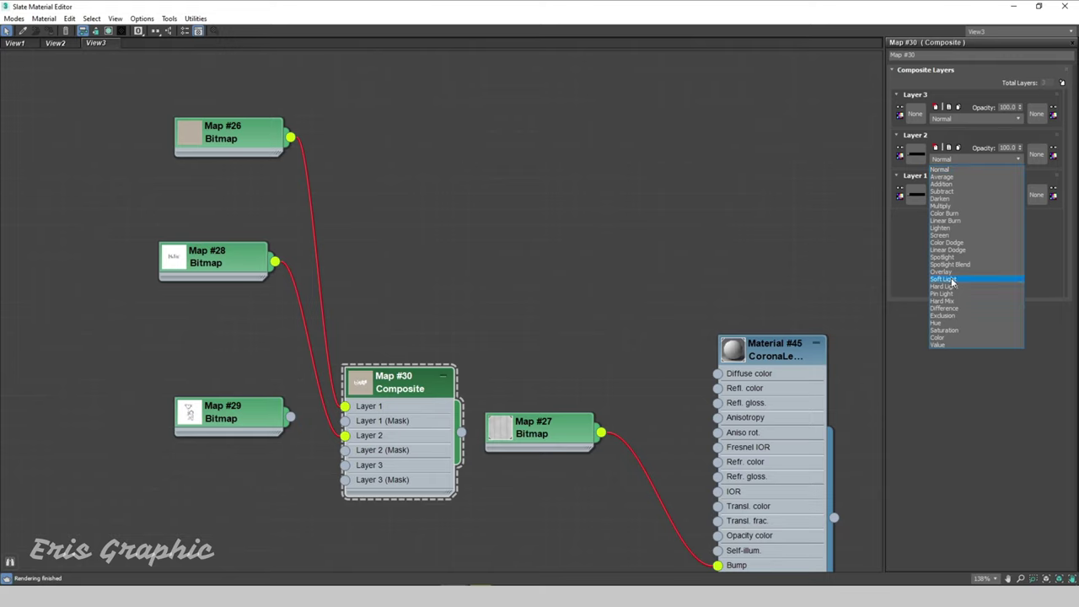
left_click(954, 206)
left_click_drag(240, 140, 226, 141)
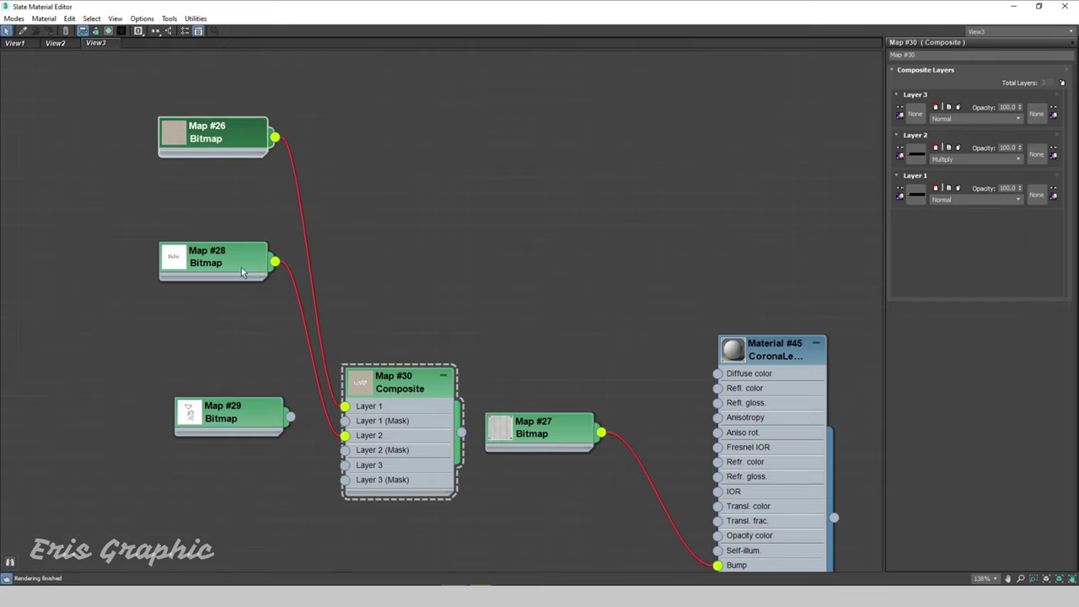
left_click(207, 256)
left_click(1039, 6)
- Select the wall plane and arrange the Slate editor so the Composite and material nodes are visible
scroll(448, 310, "down", 2)
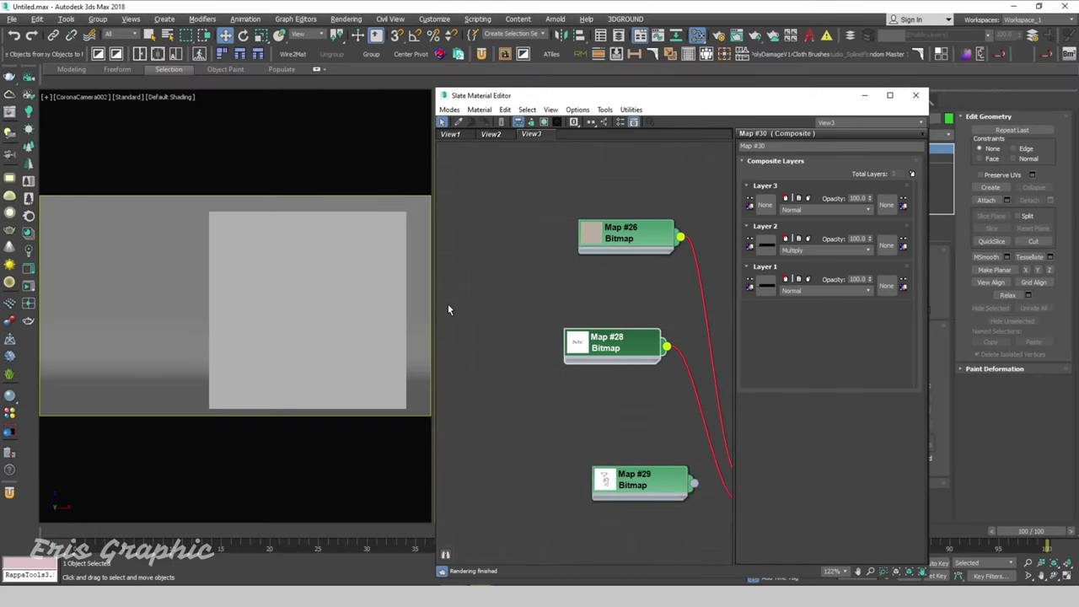
left_click(321, 256)
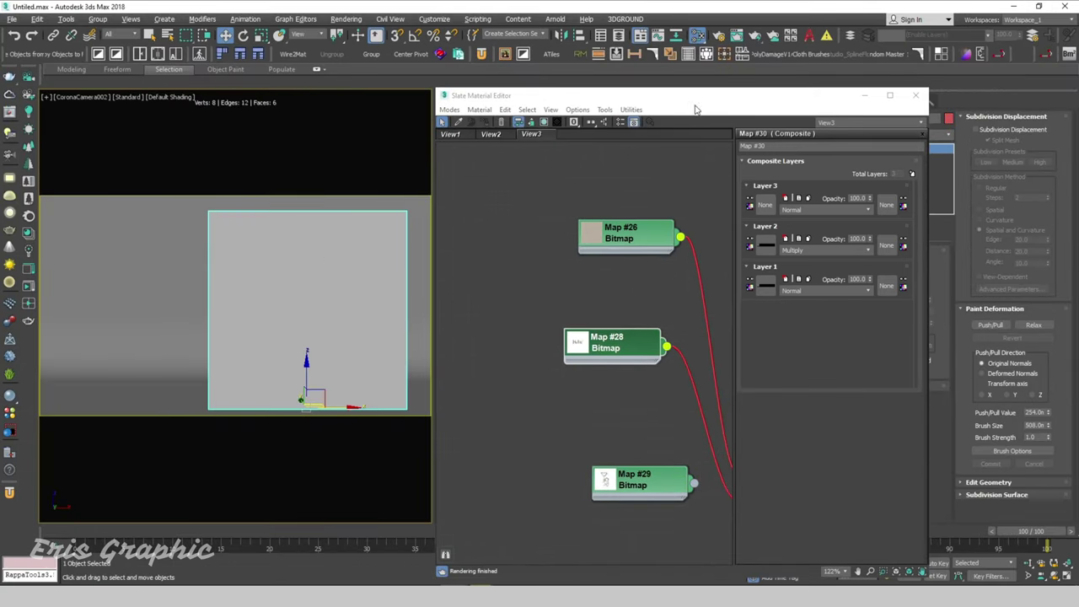
key("alt+w")
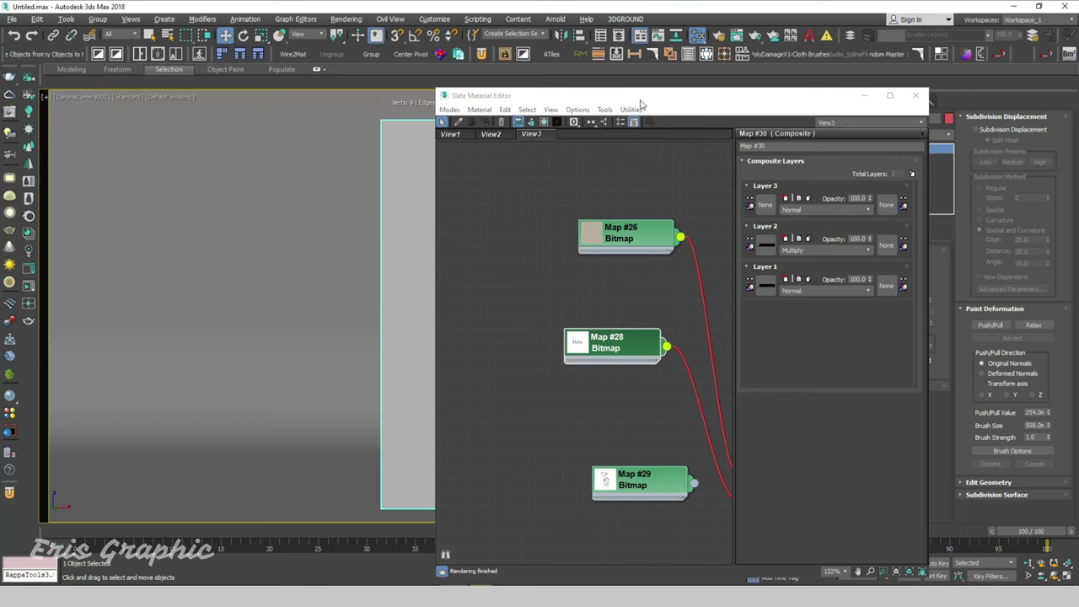
left_click_drag(641, 104, 872, 163)
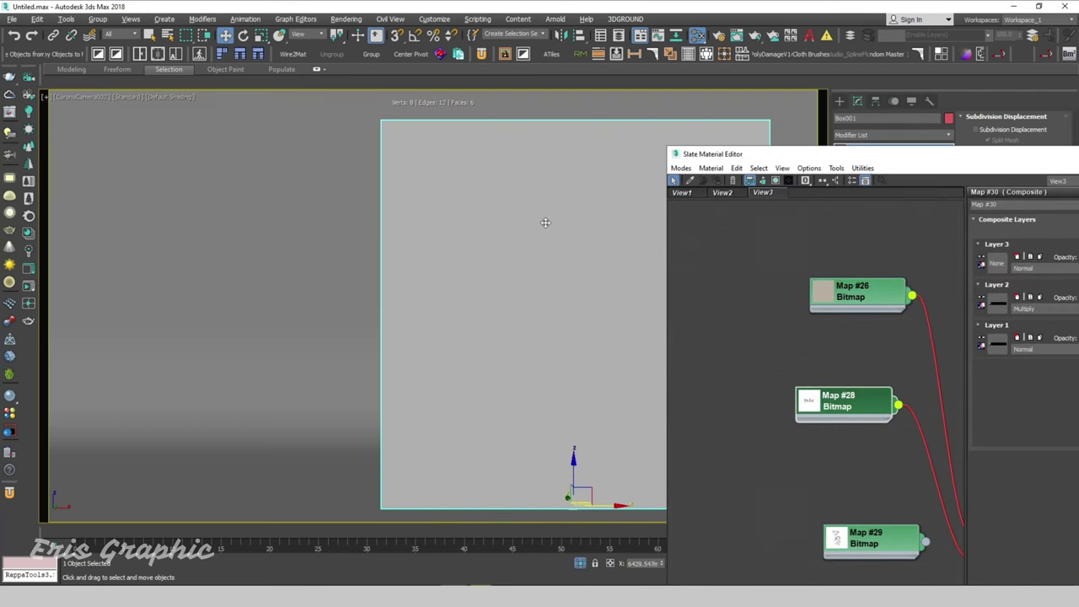
left_click_drag(837, 160, 793, 274)
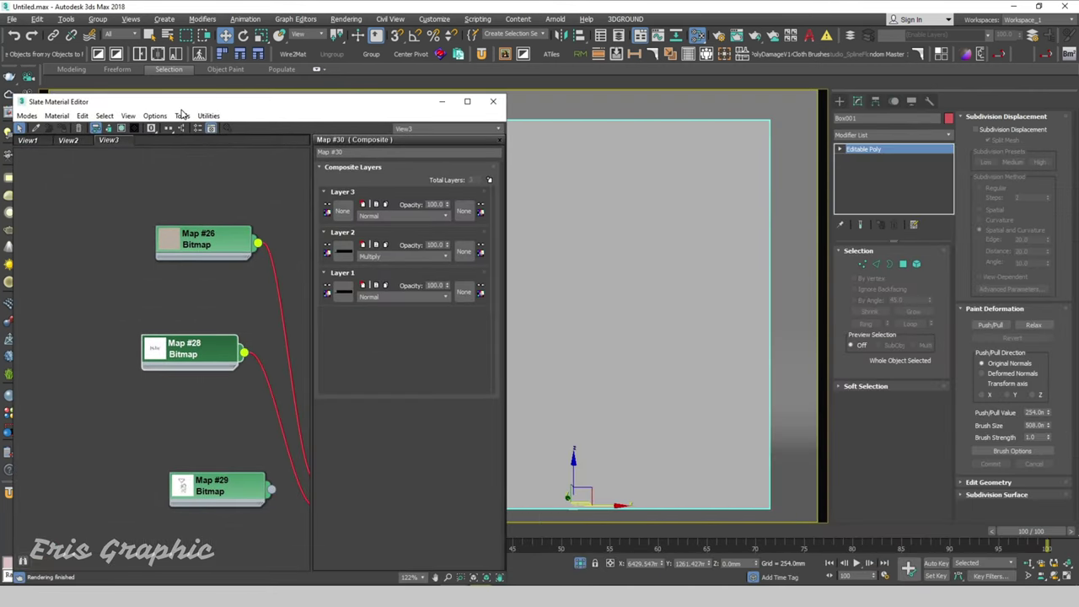
key("alt+w")
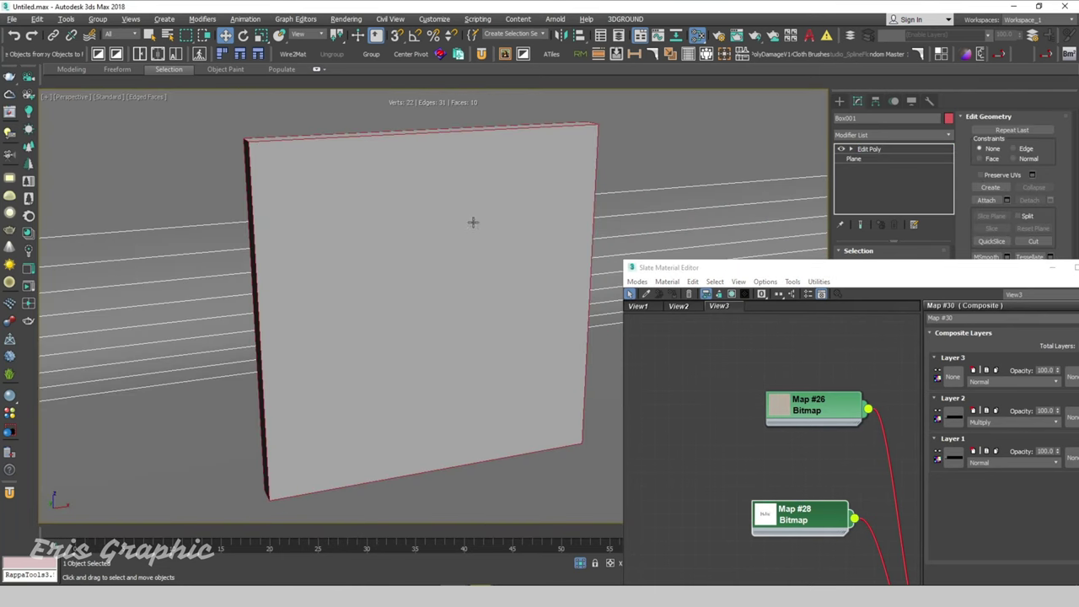
left_click_drag(762, 269, 700, 62)
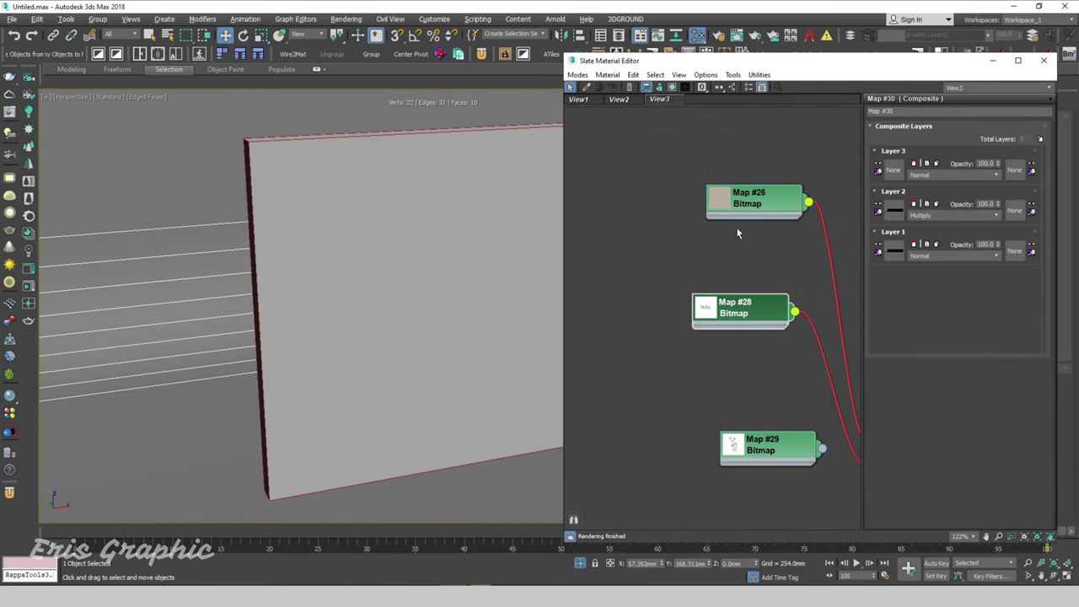
mouse_move(860, 379)
middle_mouse_down()
mouse_move(738, 373)
mouse_move(738, 316)
mouse_move(676, 221)
middle_mouse_up()
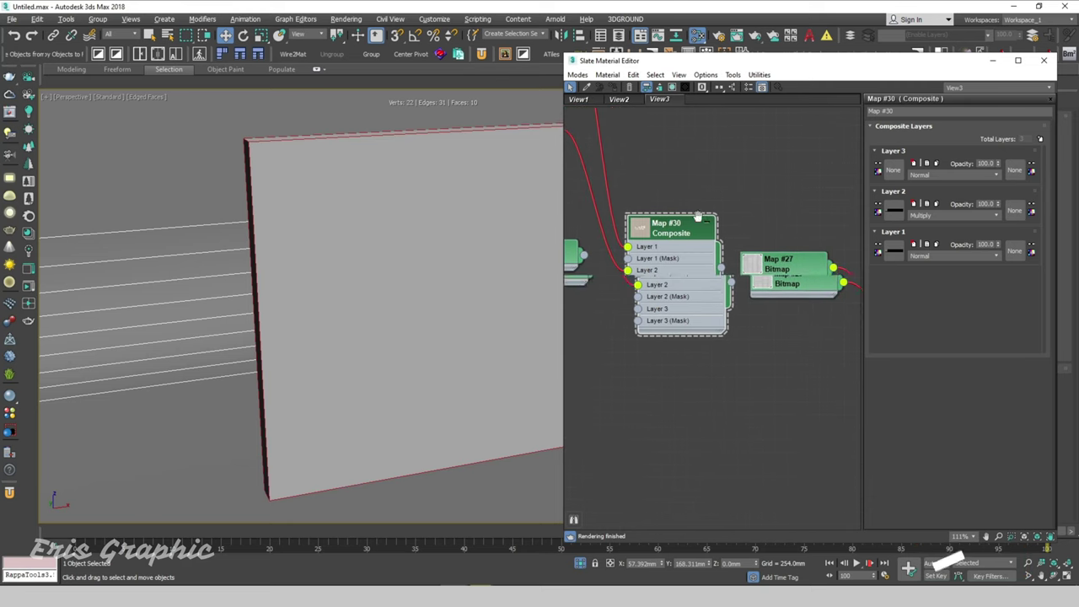
scroll(676, 270, "down", 3)
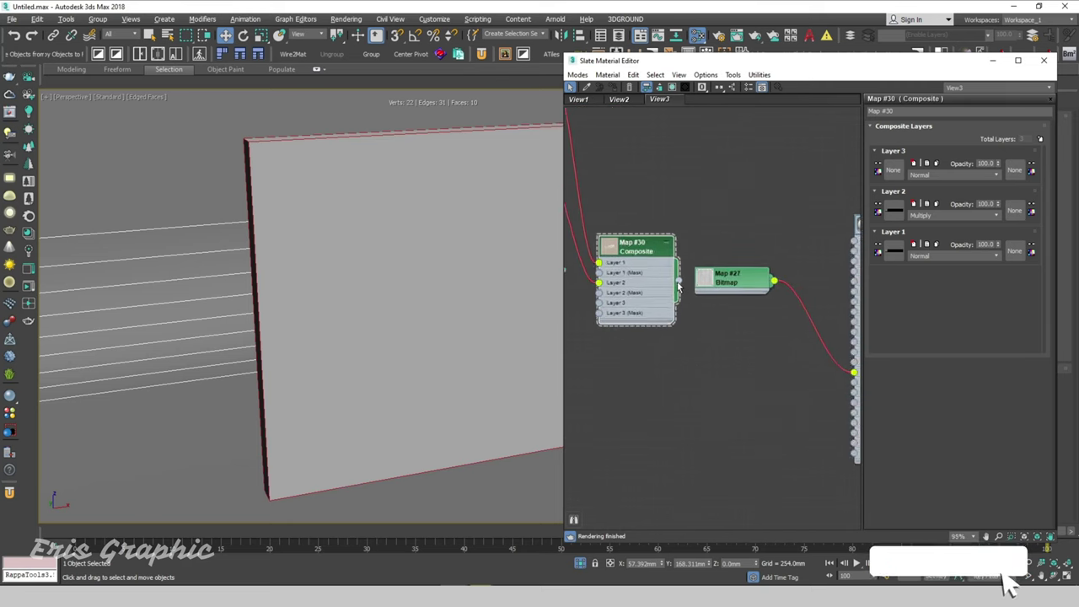
scroll(683, 270, "up", 3)
scroll(646, 232, "down", 2)
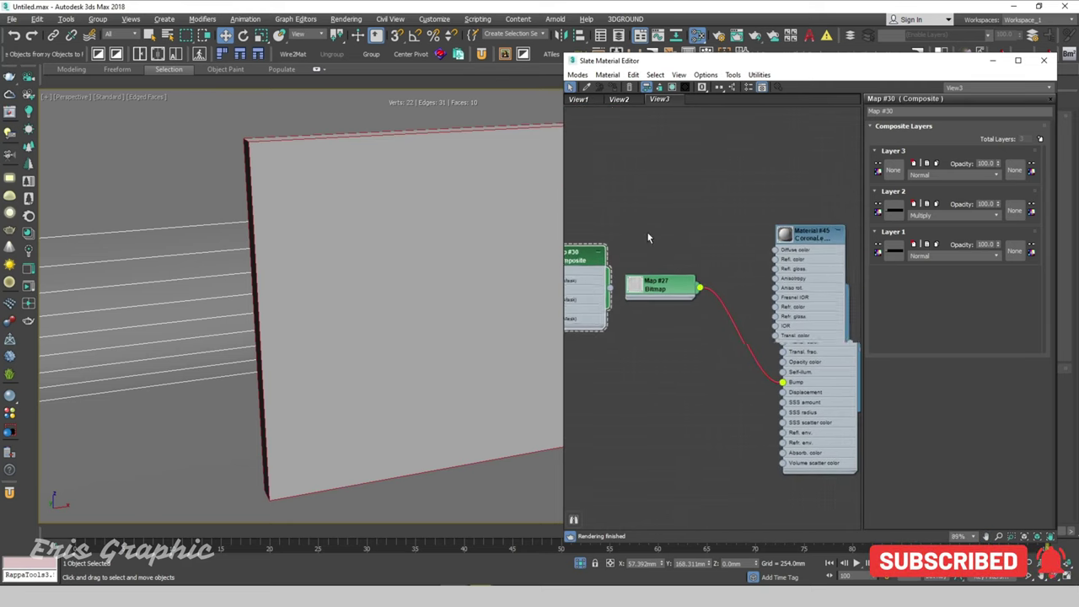
middle_click_drag(647, 232, 702, 227)
- Wire the Composite output into Material #45's Diffuse color and show its maps on the wall
left_click_drag(671, 271, 818, 237)
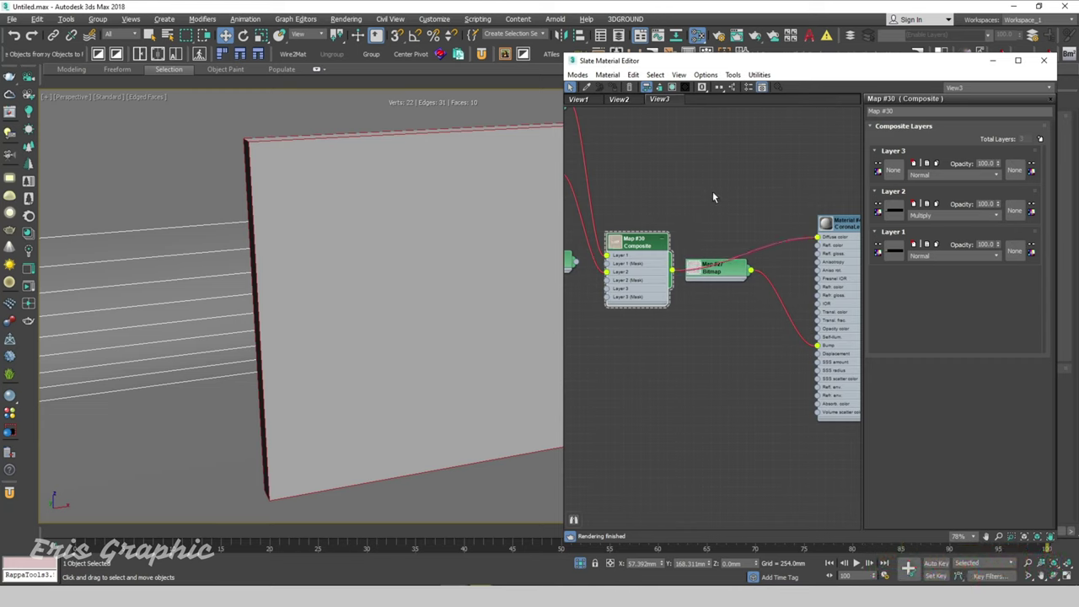
left_click(672, 87)
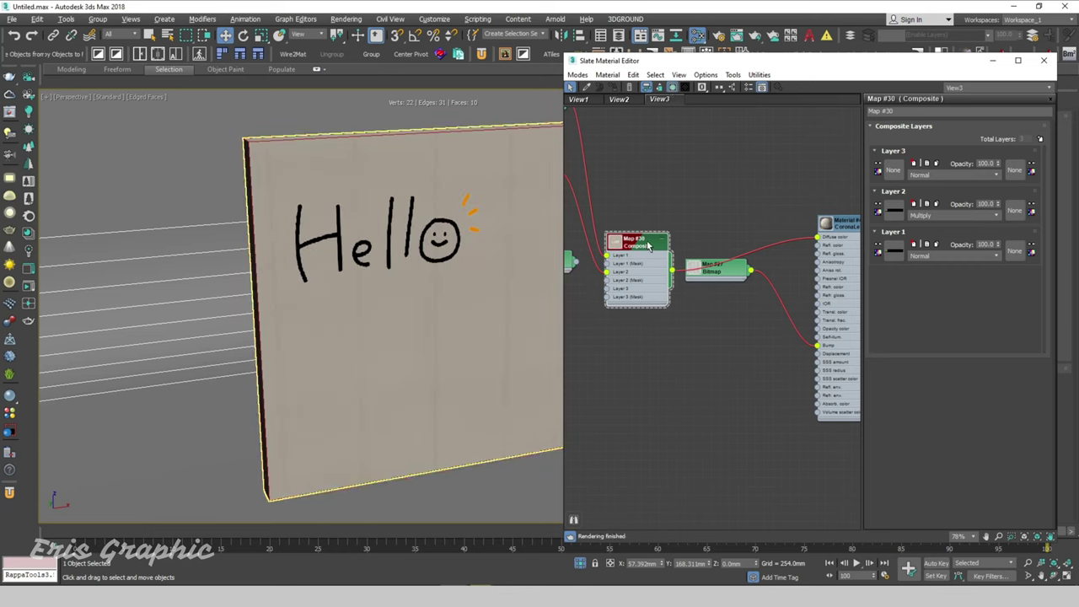
middle_click_drag(648, 245, 657, 144)
scroll(754, 337, "down", 3)
scroll(758, 313, "down", 2)
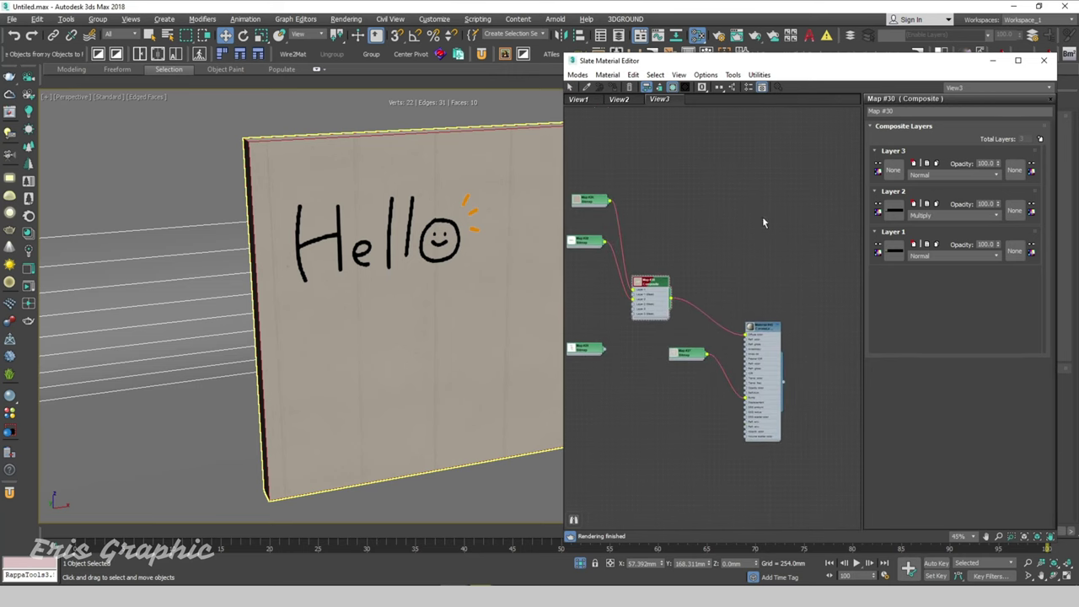
- Add a UVW Map modifier to the wall with Box mapping
left_click(996, 64)
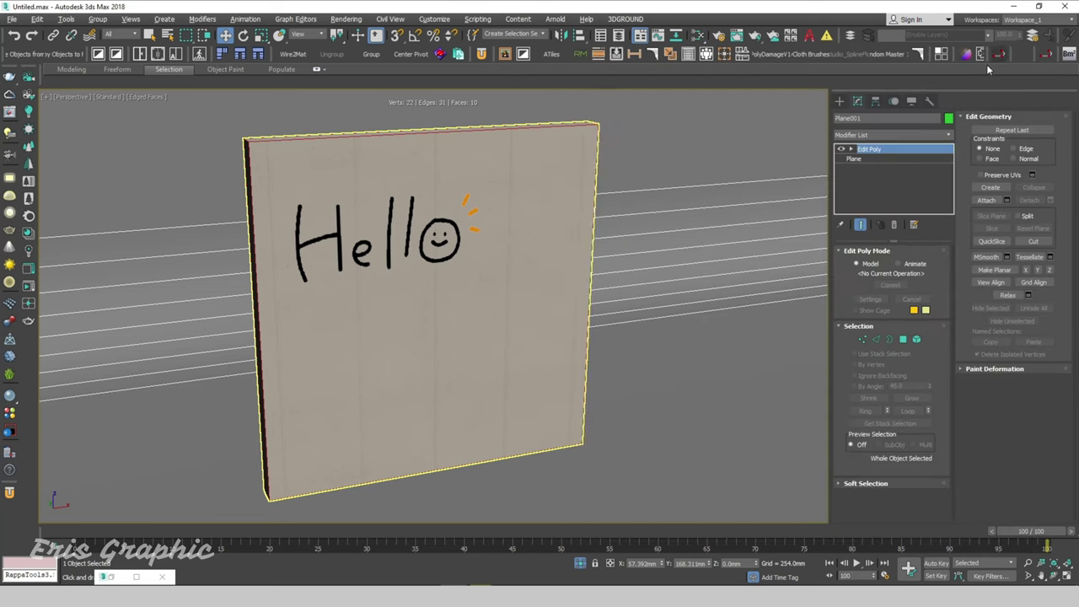
left_click(509, 215)
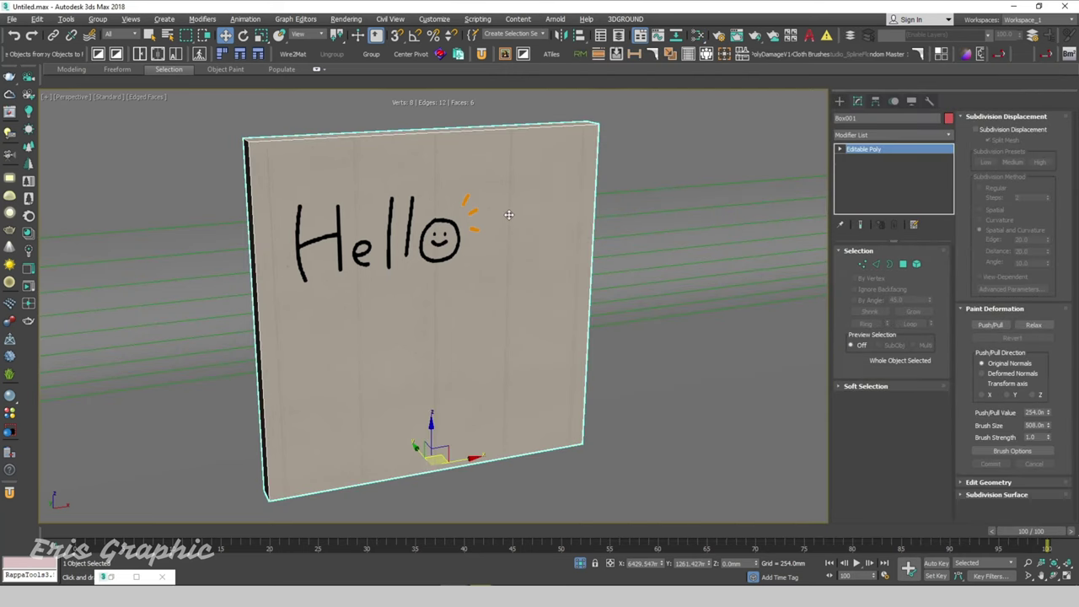
left_click(906, 135)
key("u")
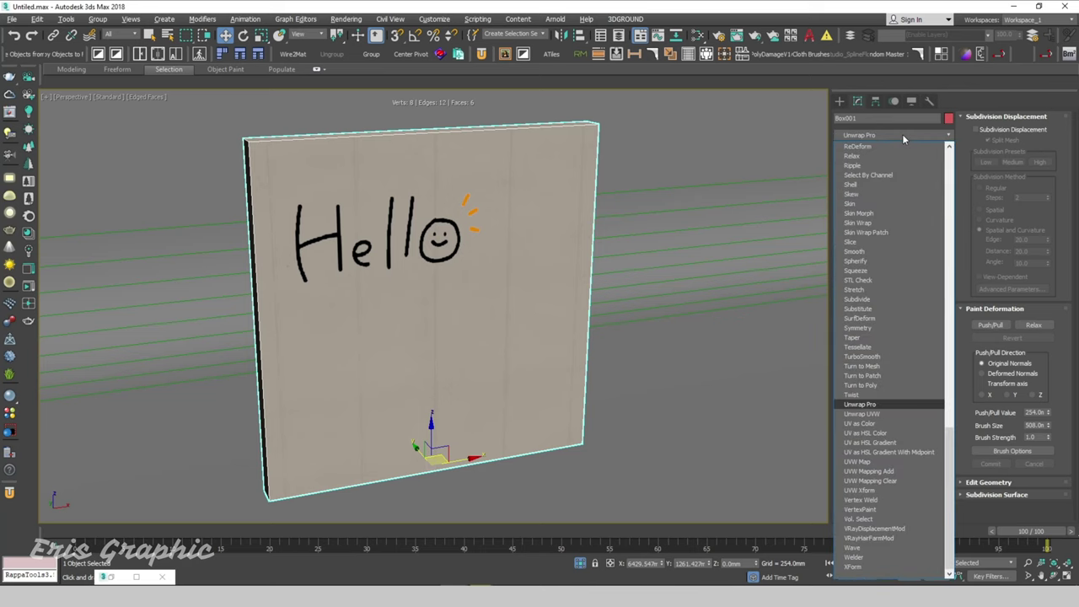
left_click(869, 462)
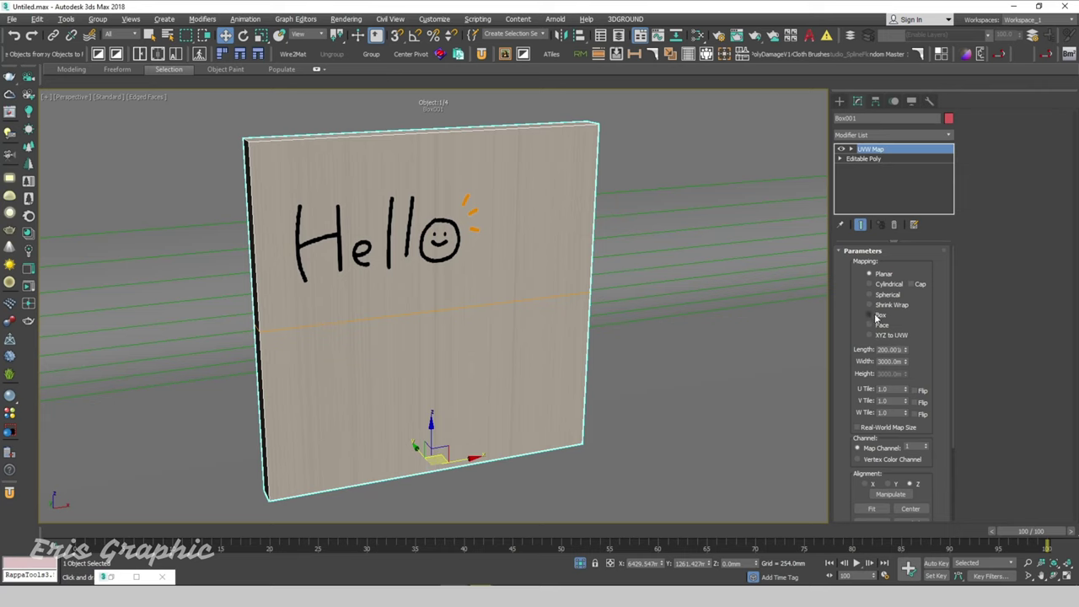
scroll(926, 366, "down", 3)
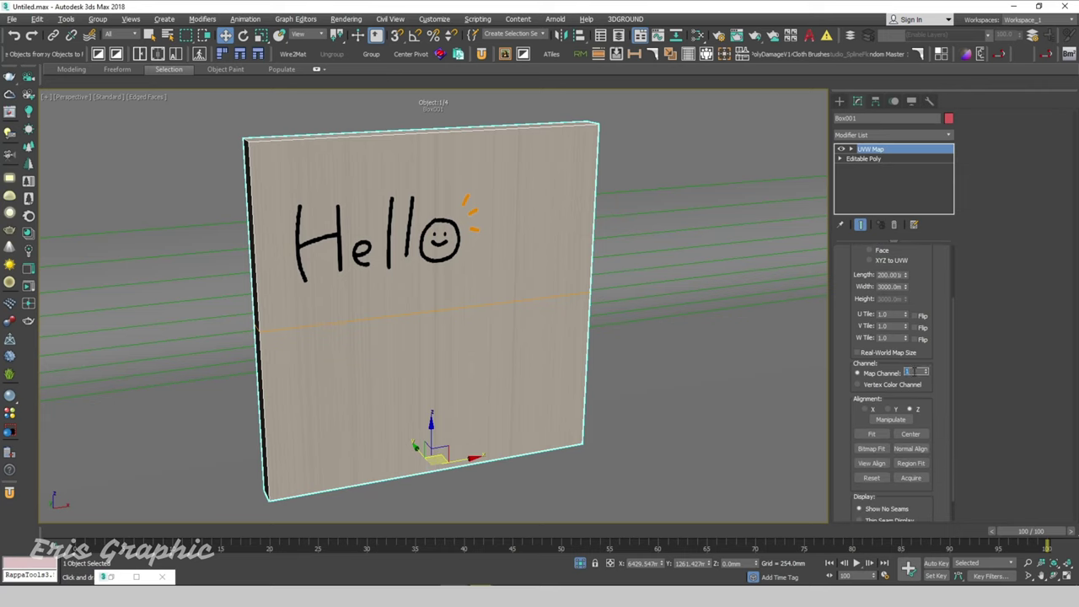
left_click_drag(935, 265, 936, 329)
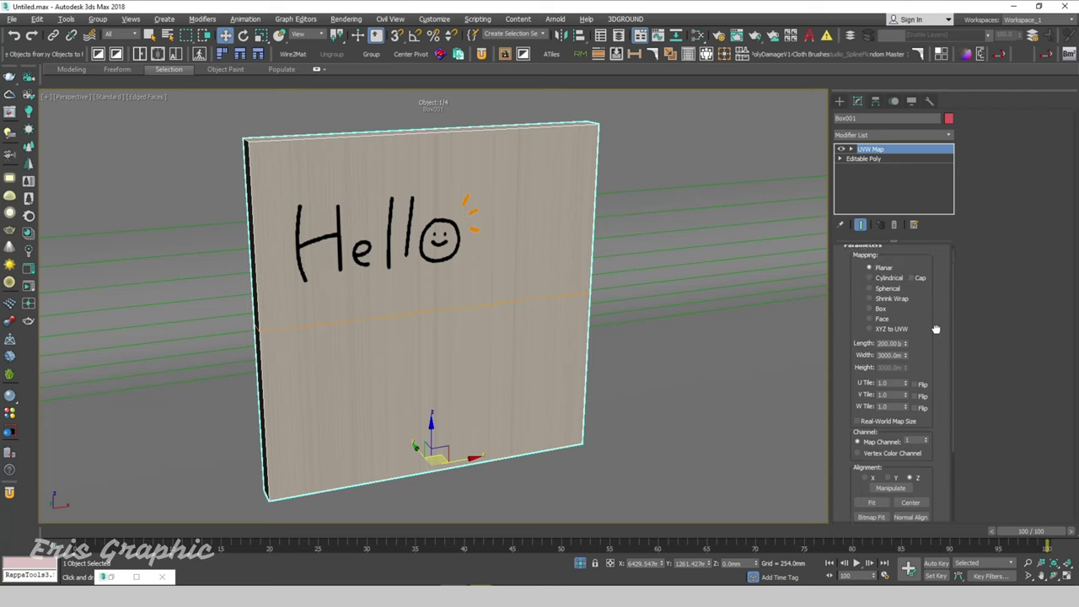
left_click(881, 309)
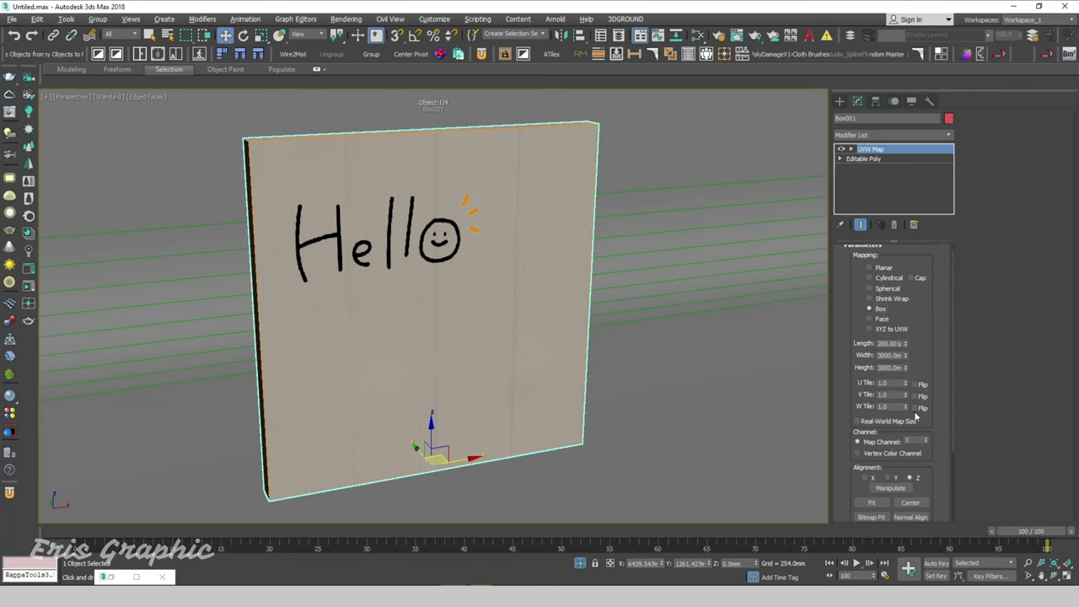
- Set the UVW Map's map channel to 2
left_click_drag(906, 356, 912, 316)
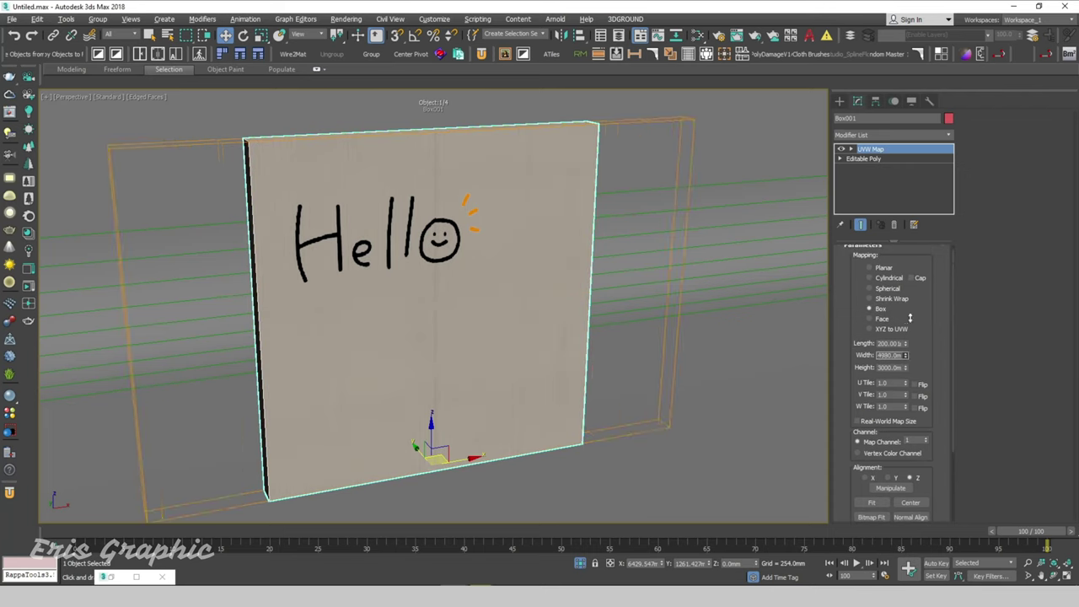
key("ctrl+z")
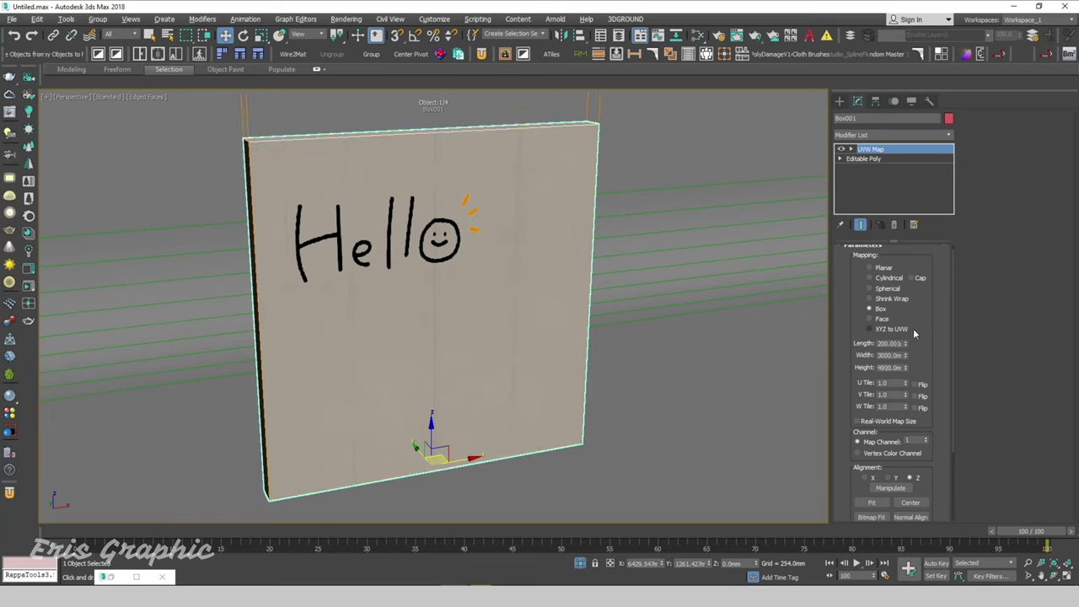
left_click_drag(936, 362, 940, 279)
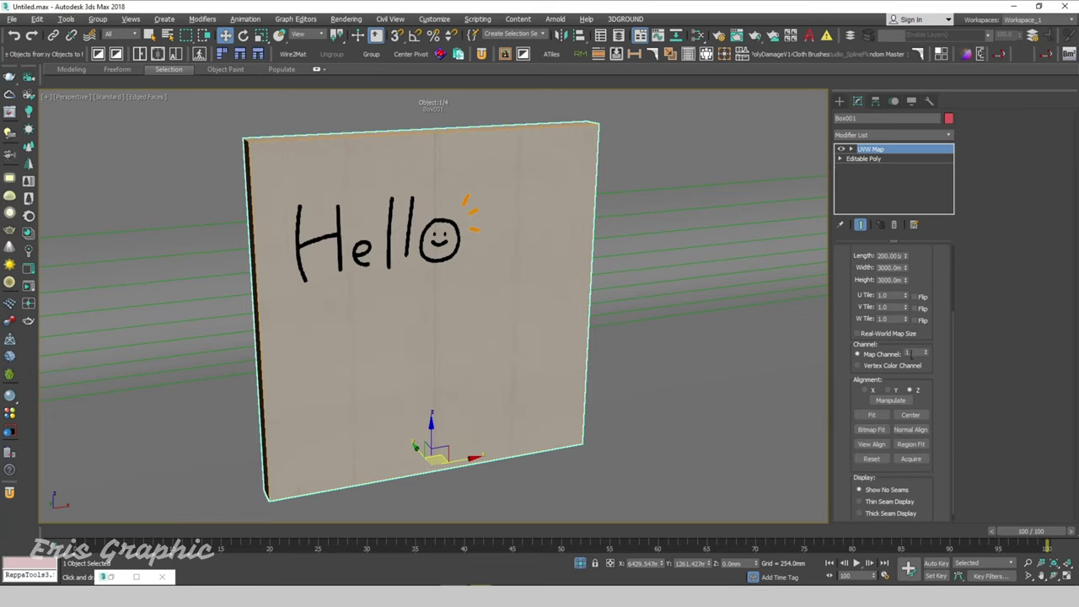
key("Return")
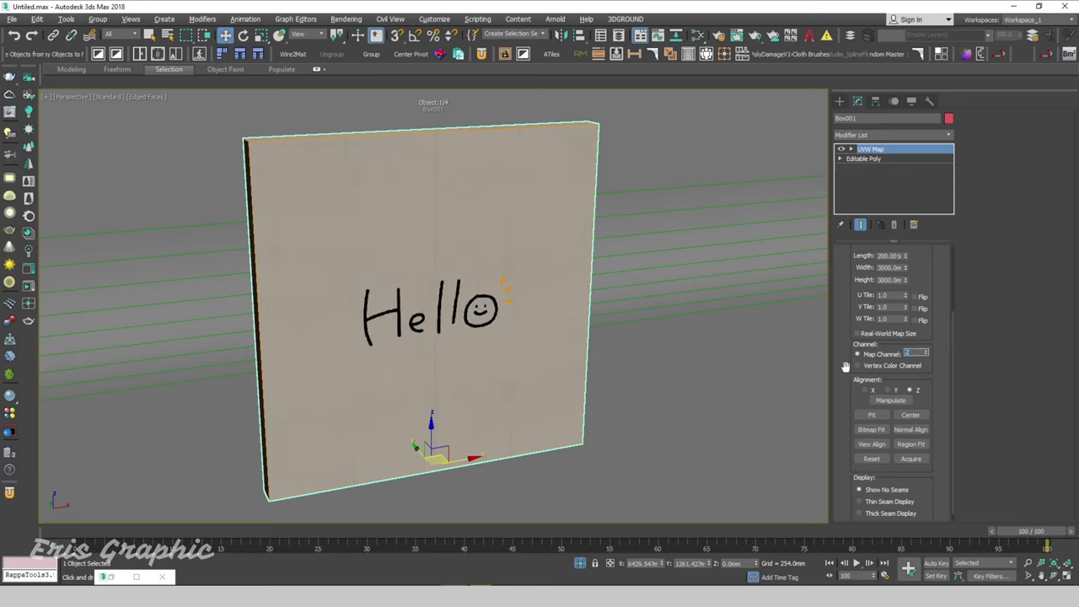
mouse_move(943, 284)
left_mouse_down()
mouse_move(928, 347)
mouse_move(916, 313)
left_mouse_up()
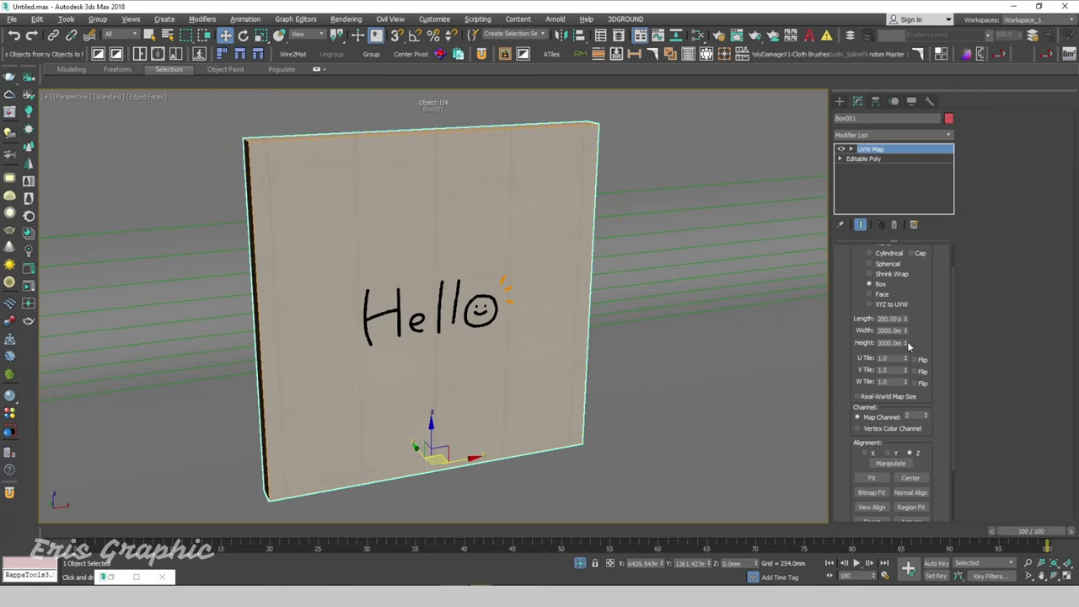
left_click_drag(907, 343, 906, 328)
- Move the UVW Map gizmo so Hello sits near the upper left of the wall
scroll(842, 292, "up", 2)
left_click(871, 158)
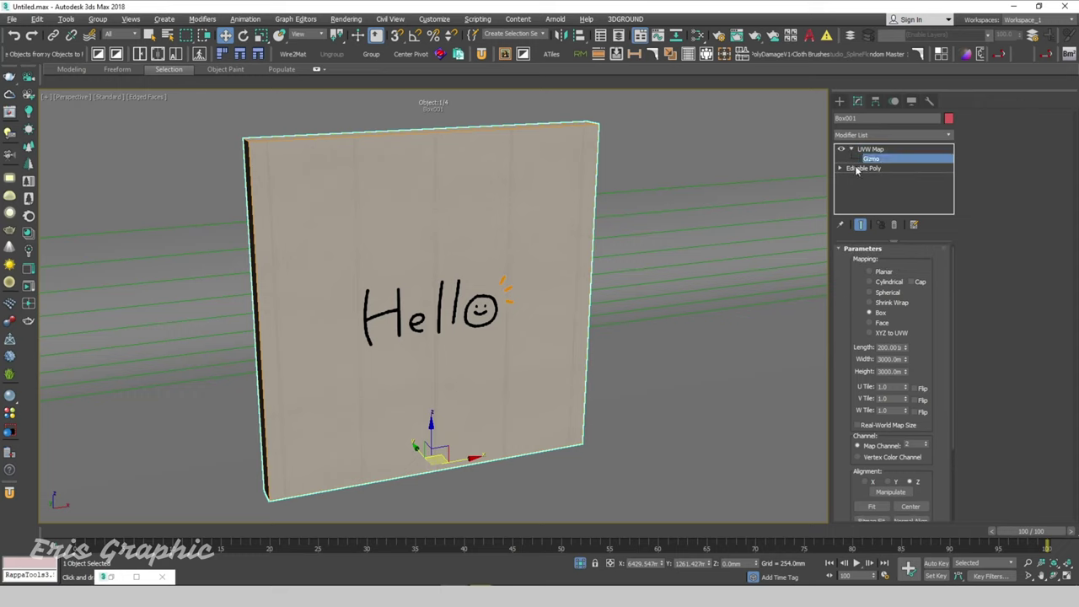
mouse_move(442, 278)
left_mouse_down()
mouse_move(441, 177)
mouse_move(366, 208)
mouse_move(366, 192)
left_mouse_up()
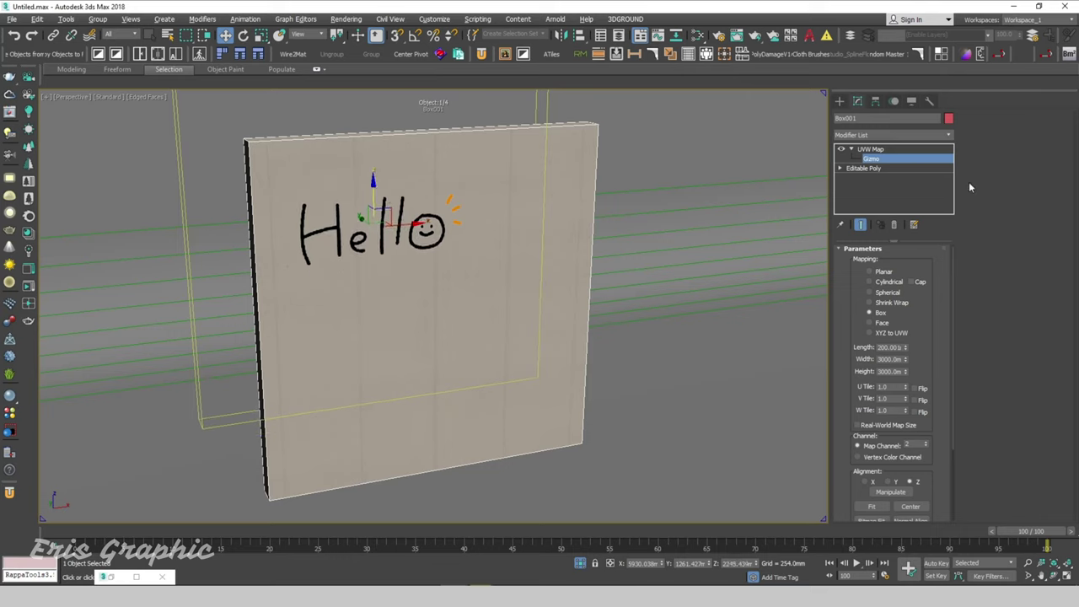
right_click(607, 207)
left_click(867, 149)
- Reselect the box and confirm in the Slate editor that Map #29's love.png uses explicit map channel 3
left_click(536, 189)
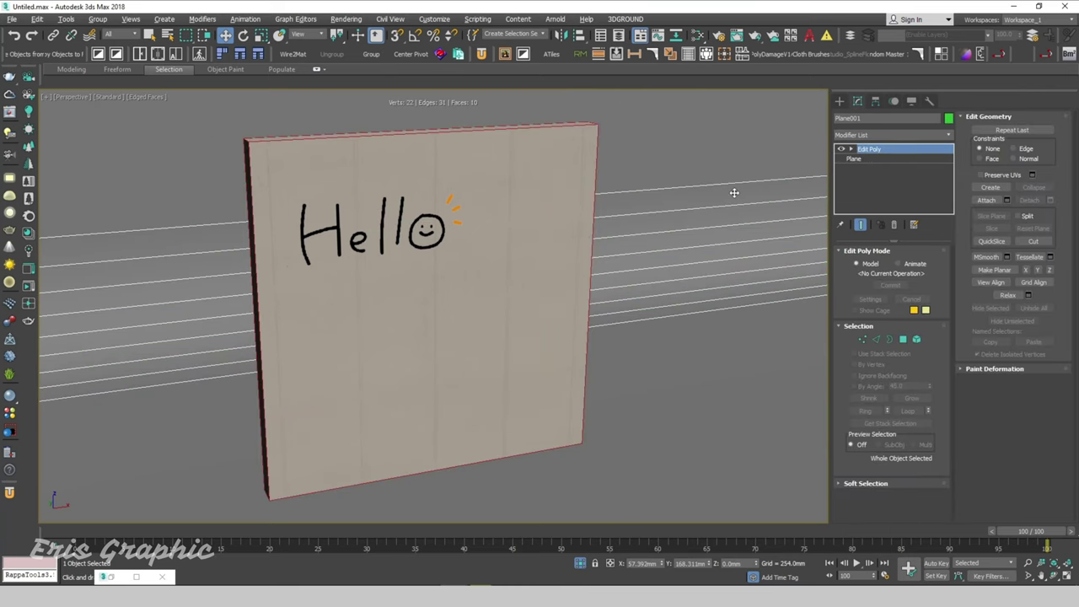
left_click(536, 189)
key("m")
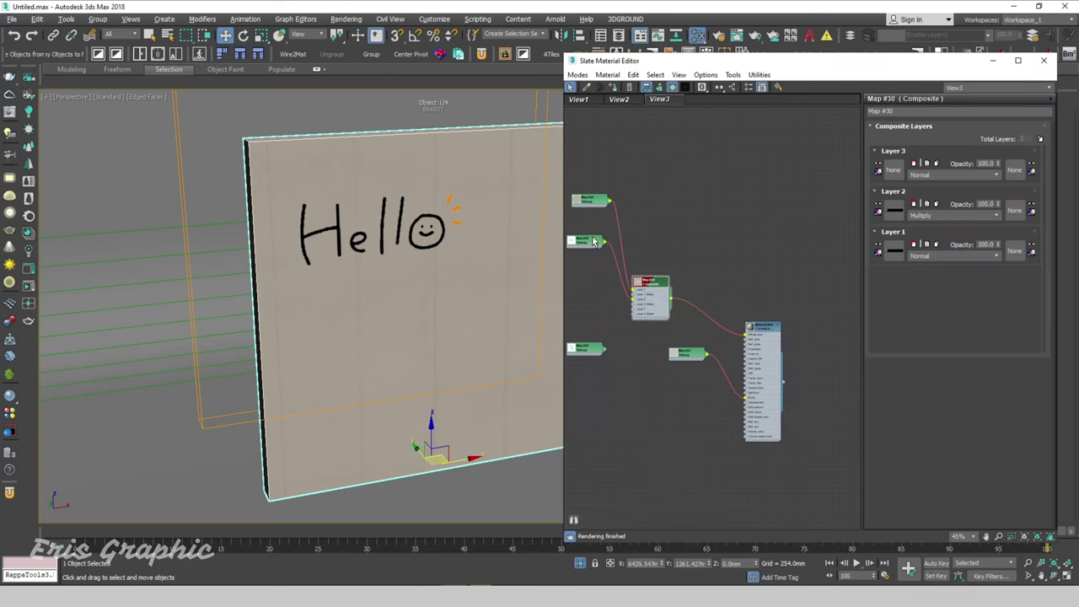
scroll(747, 181, "up", 2)
scroll(711, 272, "up", 2)
scroll(613, 356, "up", 2)
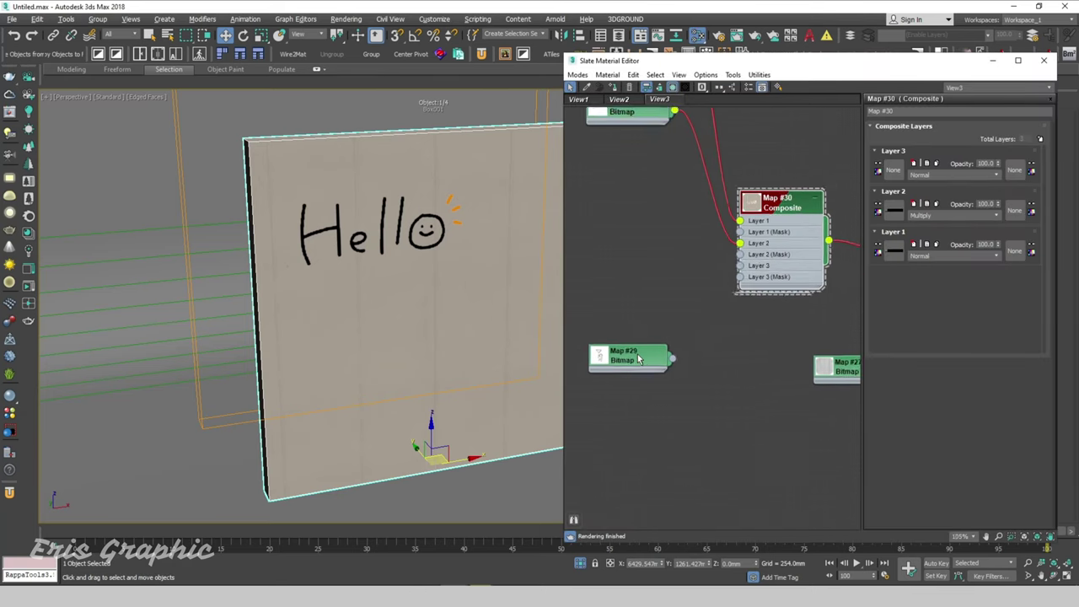
mouse_move(620, 356)
left_mouse_down()
mouse_move(624, 291)
mouse_move(746, 259)
left_mouse_up()
double_click(622, 289)
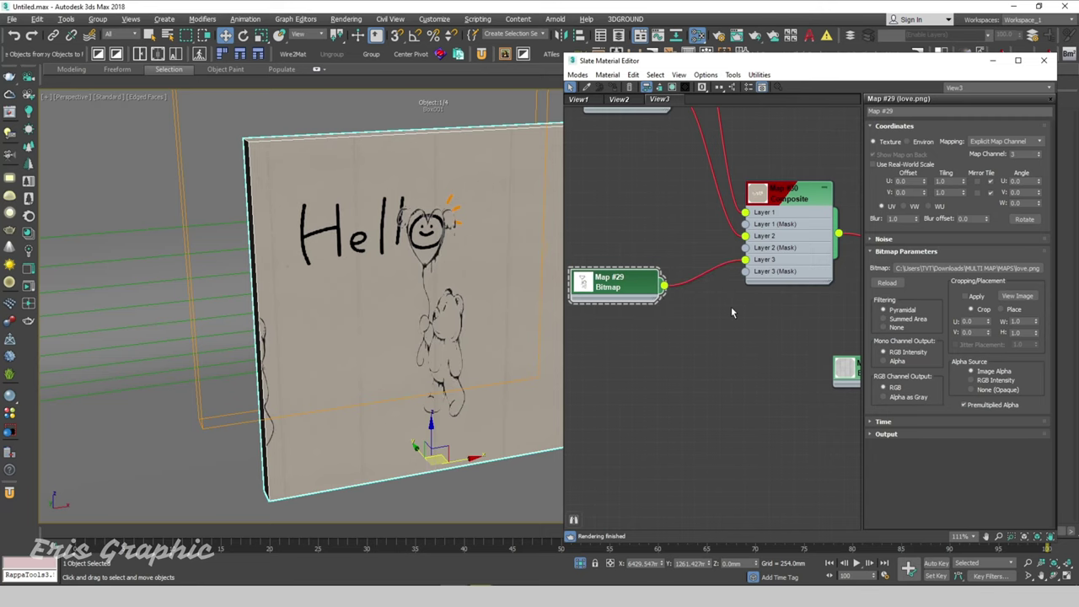
left_click(992, 61)
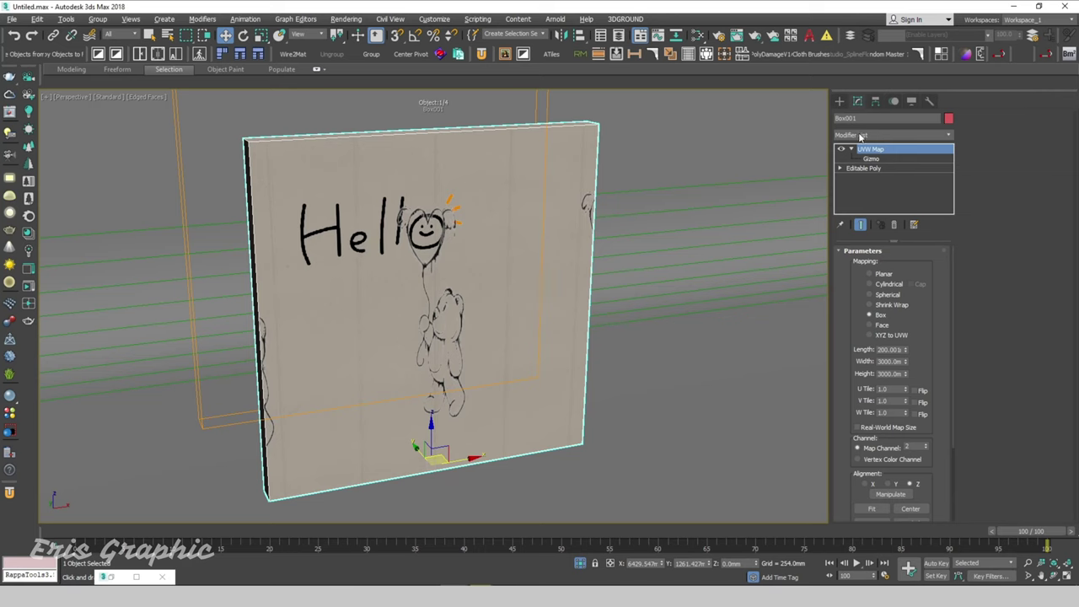
- Add a second UVW Map modifier on top and assign it to map channel 3
left_click(874, 135)
key("u")
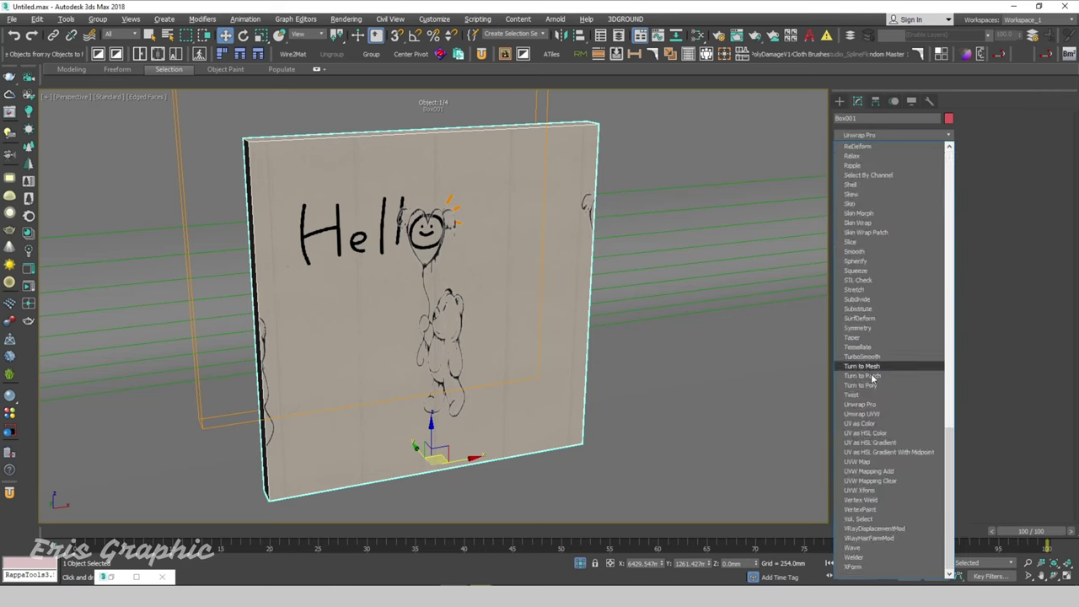
left_click(873, 462)
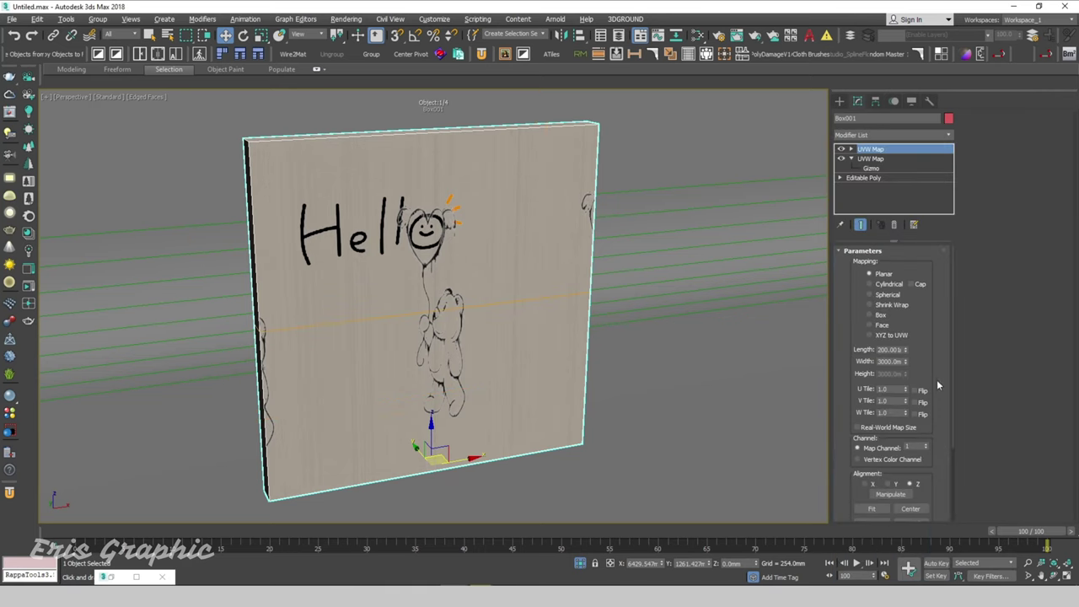
scroll(940, 384, "down", 2)
scroll(940, 384, "down", 2)
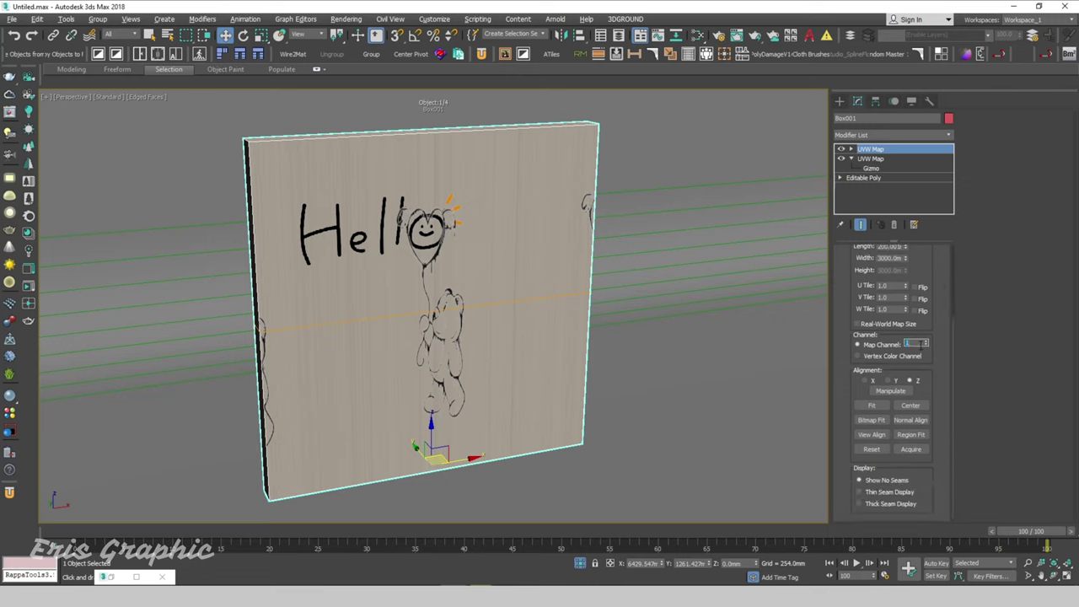
type("2")
key("Return")
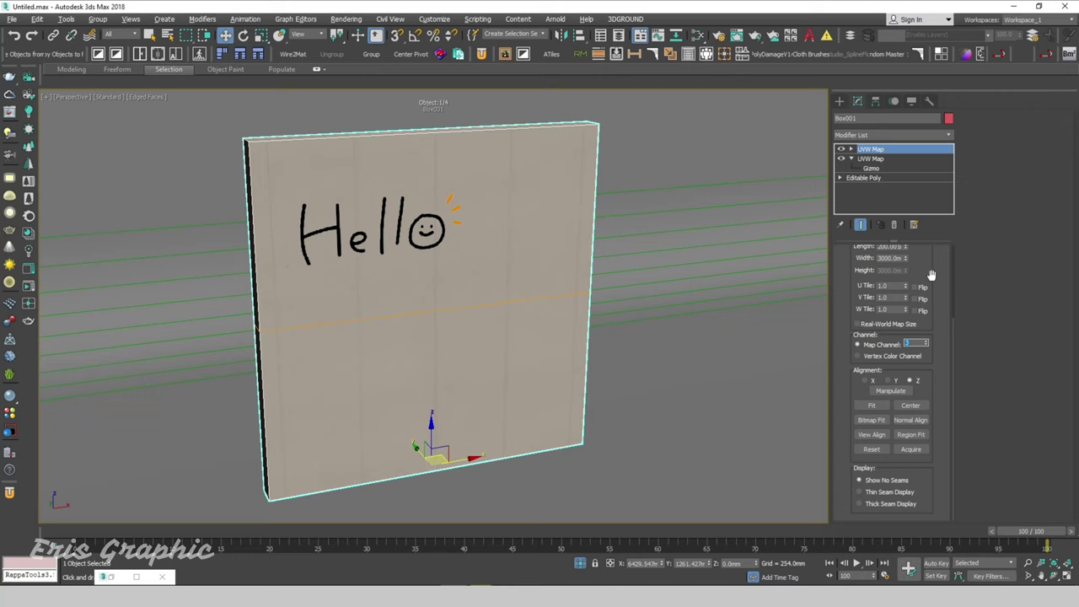
- Switch the top UVW Map to Box projection and select its gizmo
left_click(852, 149)
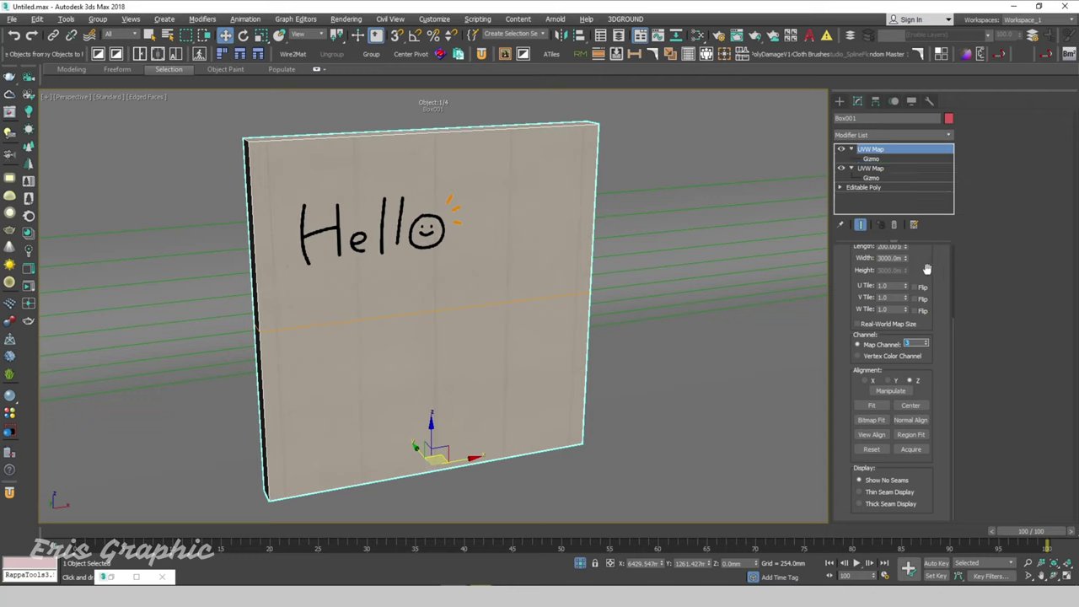
left_click_drag(927, 269, 927, 376)
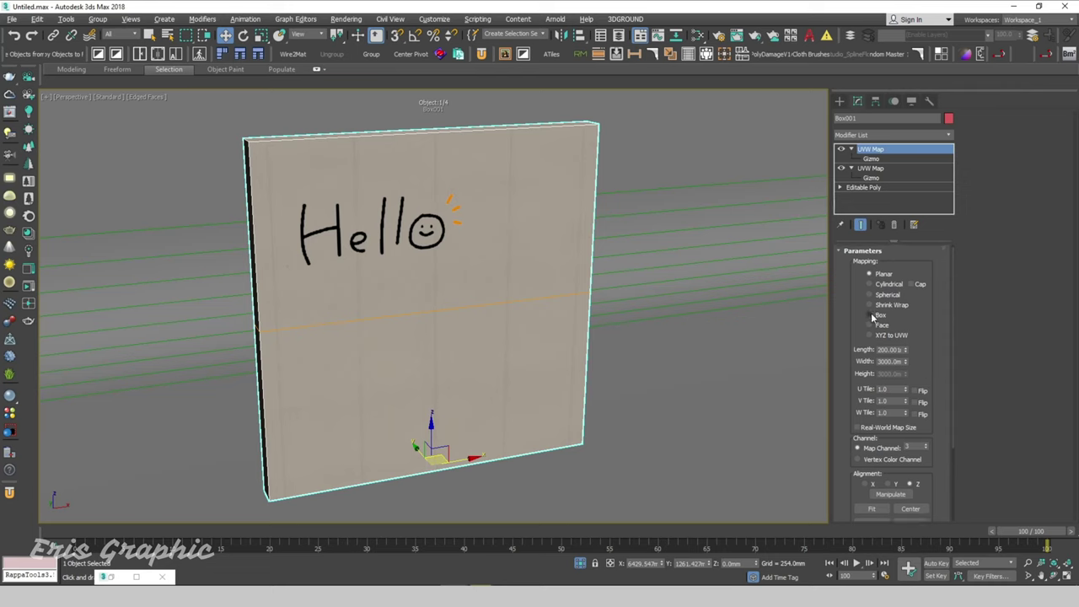
left_click(872, 315)
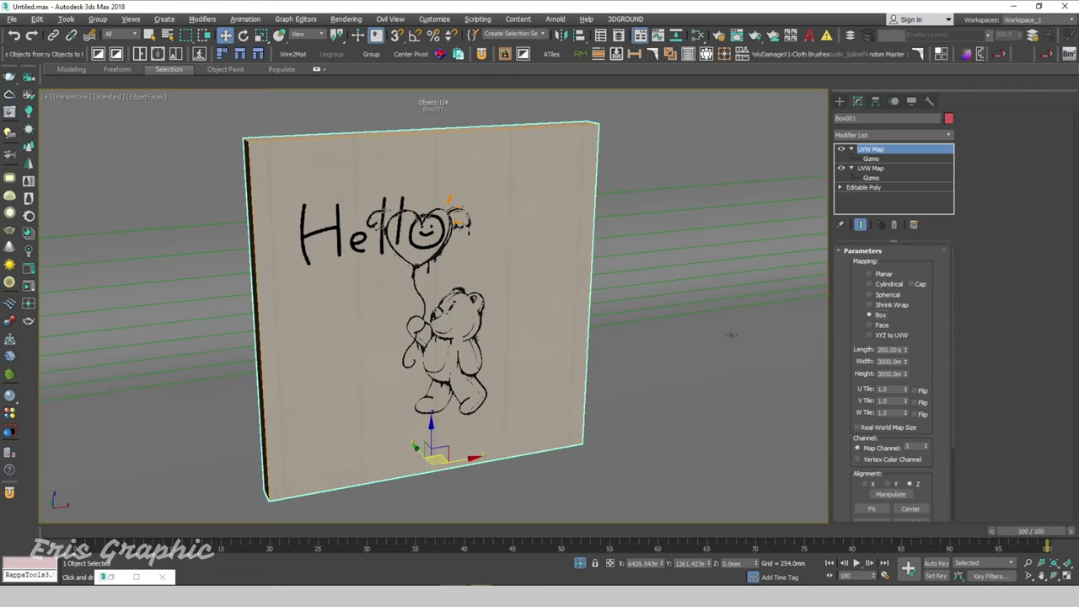
left_click(870, 159)
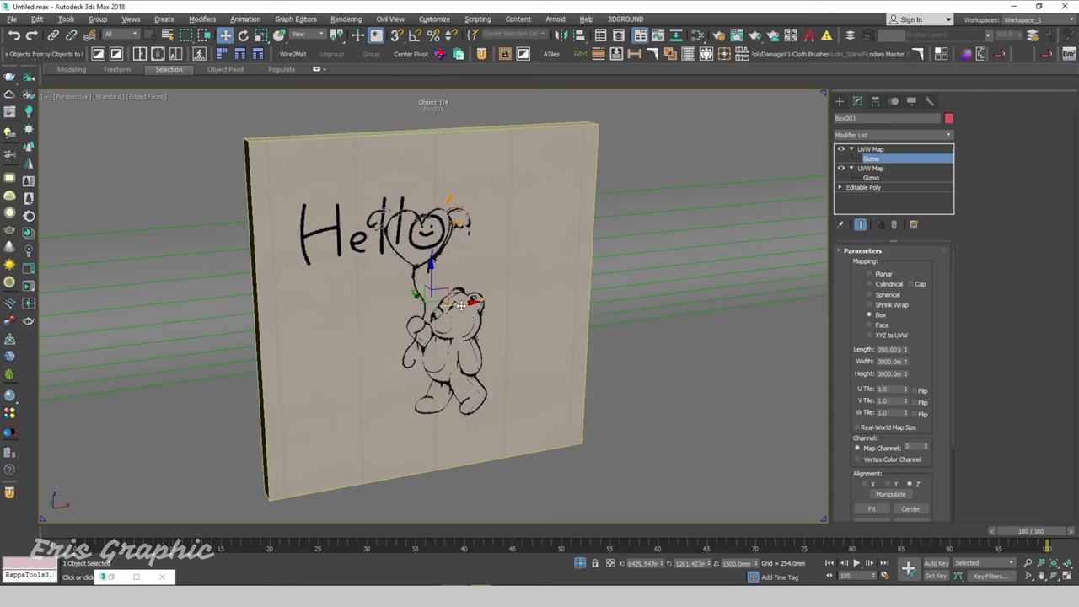
- Shift the bear decal right, move the Hello texture up-left, and enlarge the bear decal
mouse_move(461, 305)
left_mouse_down()
mouse_move(538, 298)
mouse_move(506, 301)
mouse_move(506, 312)
left_mouse_up()
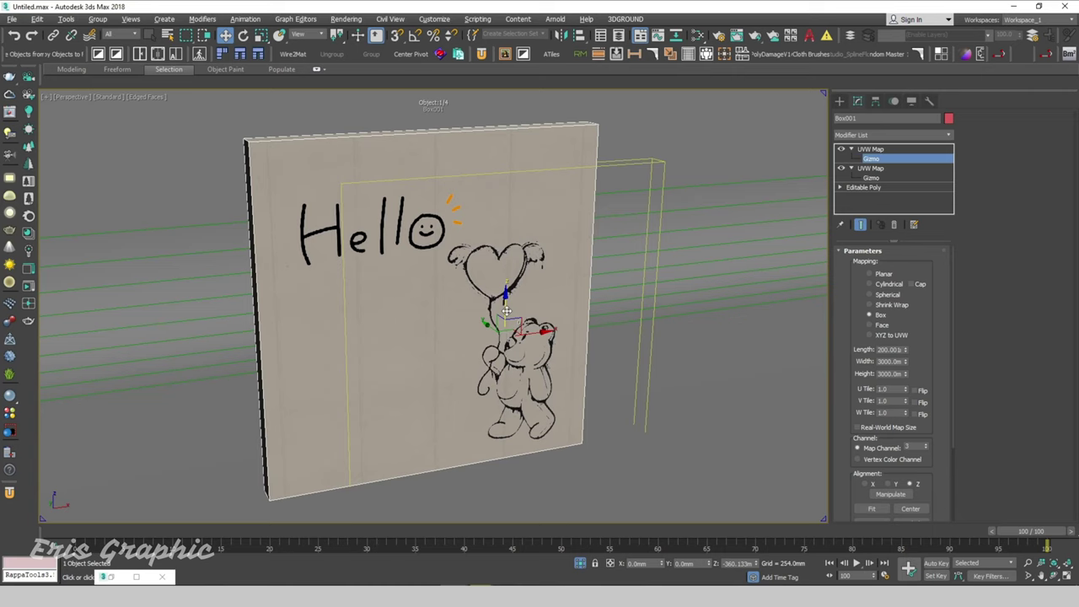
left_click(873, 178)
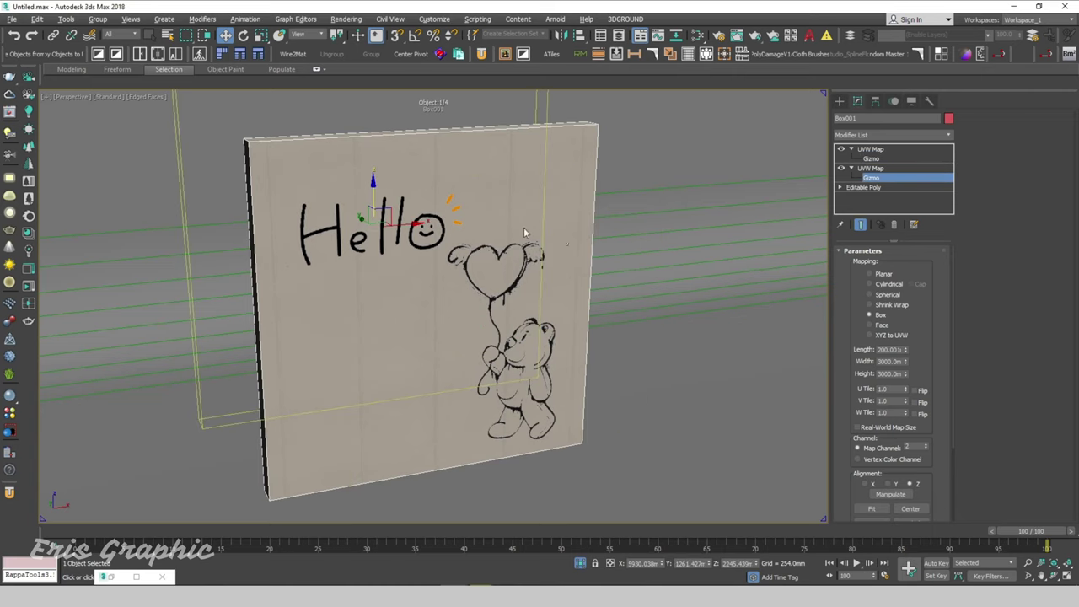
left_click_drag(376, 193, 358, 157)
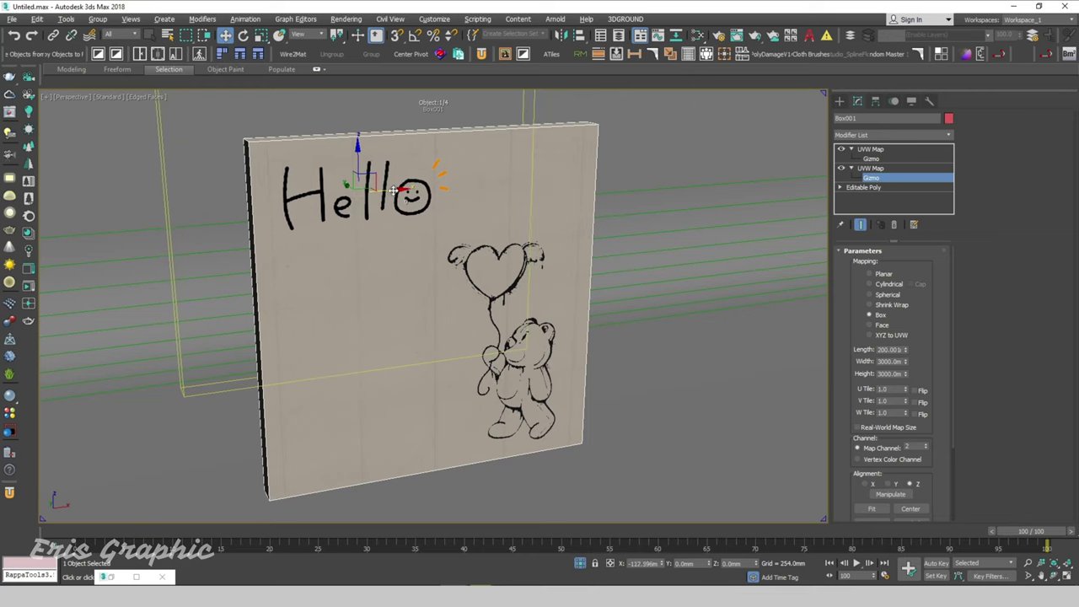
left_click(874, 159)
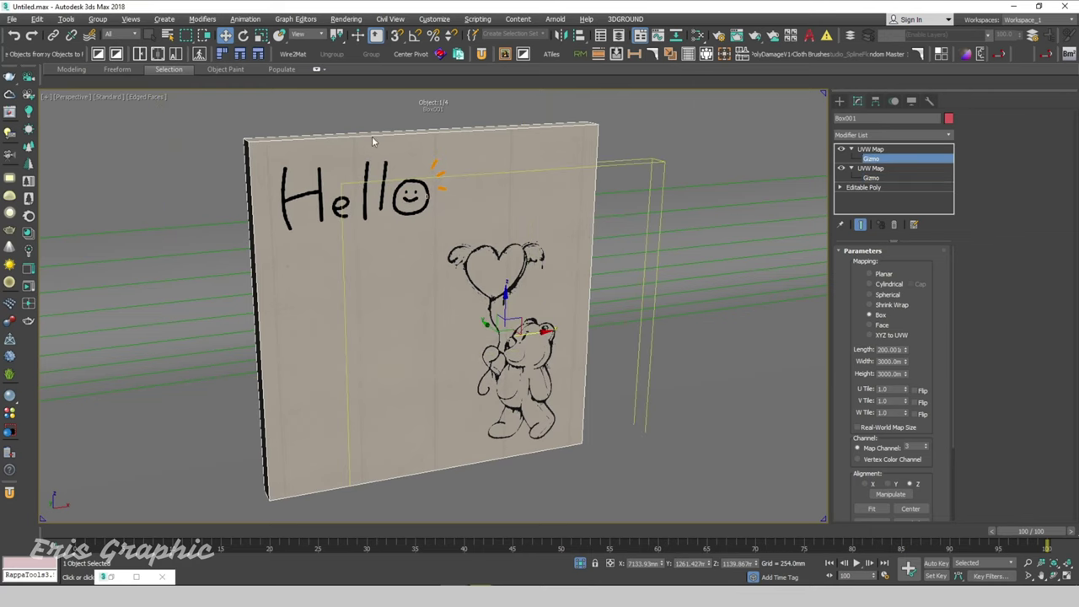
left_click(261, 35)
left_click_drag(502, 334, 504, 289)
left_click(225, 35)
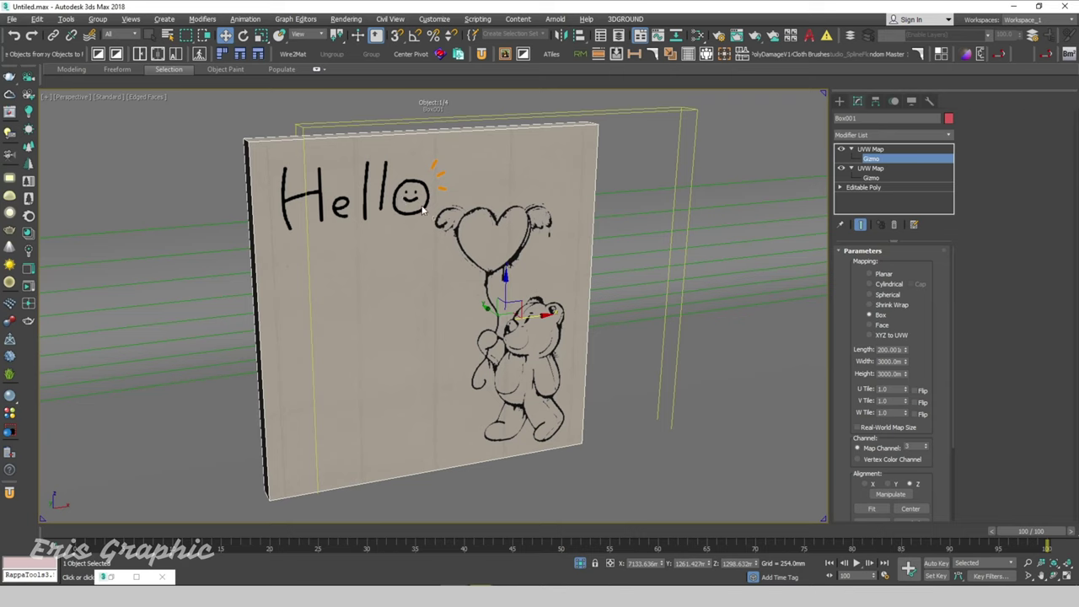
- Move Hello down and the bear decal up-left, then show the camera and perspective views side by side
left_click(873, 178)
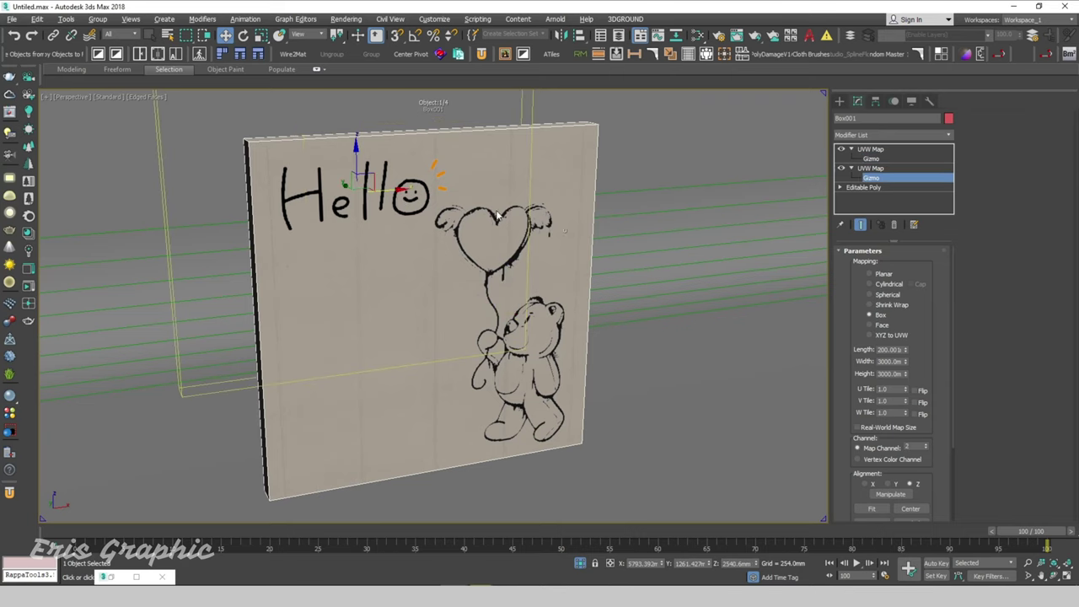
left_click_drag(361, 167, 360, 268)
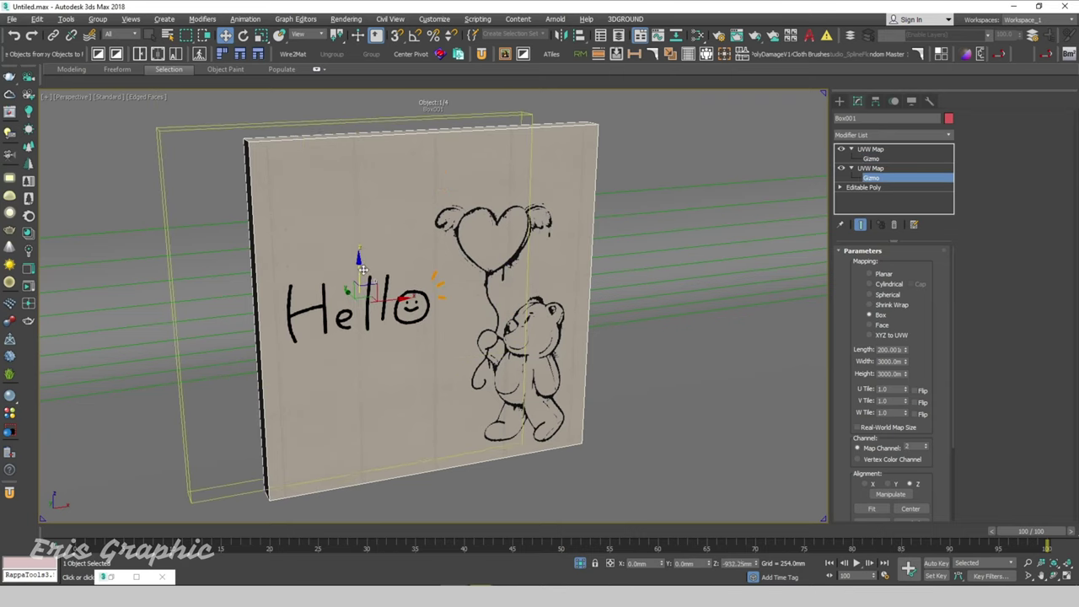
left_click(872, 158)
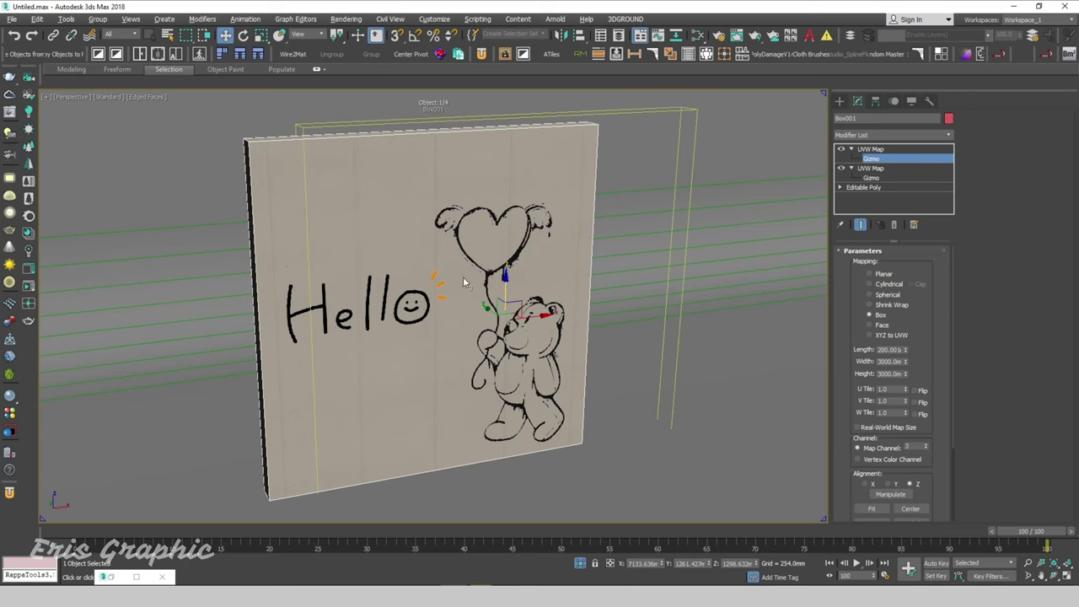
left_click_drag(504, 275, 495, 251)
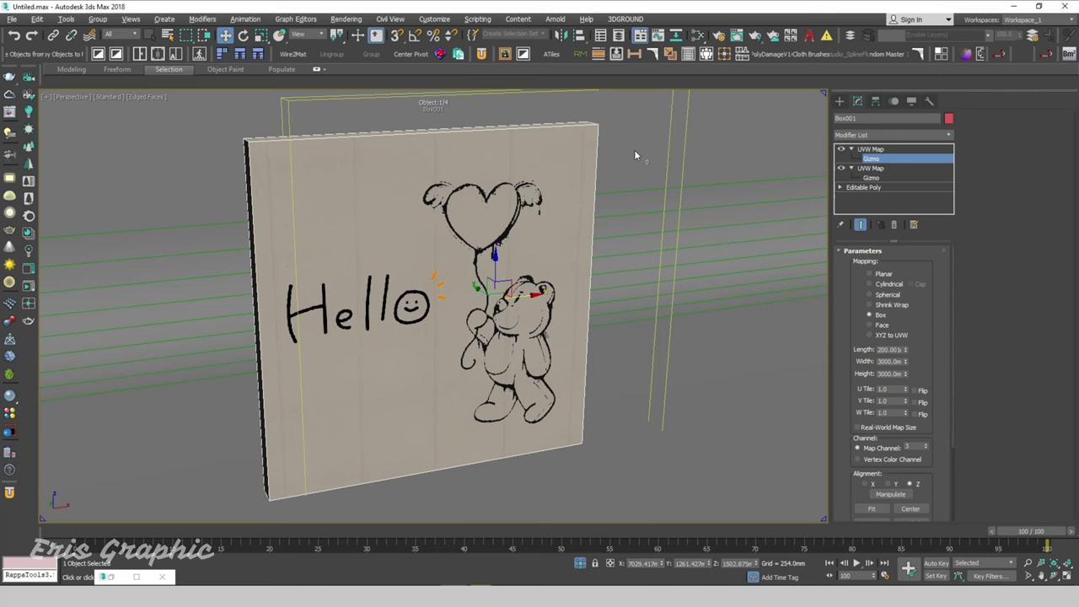
key("alt+w")
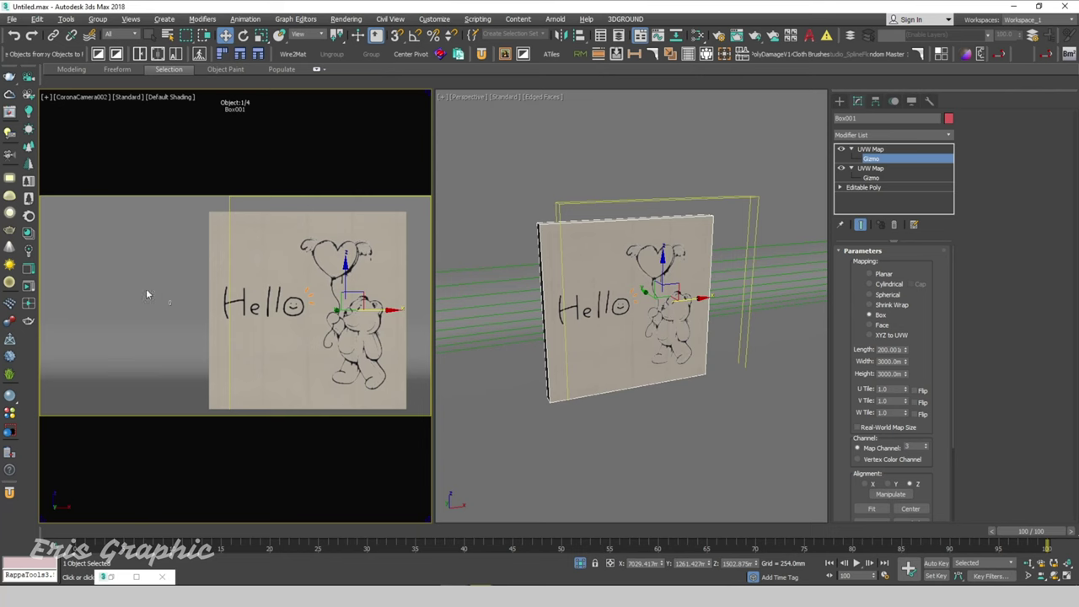
- Run an interactive Corona render of the camera view, then shrink the render window and move it aside
left_click(31, 289)
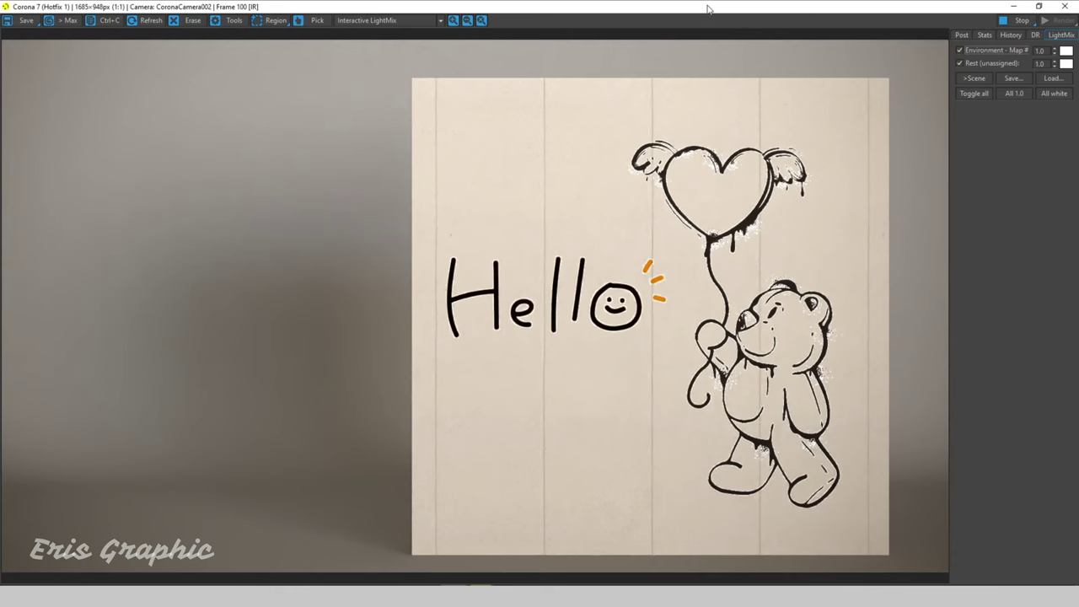
left_click(1039, 5)
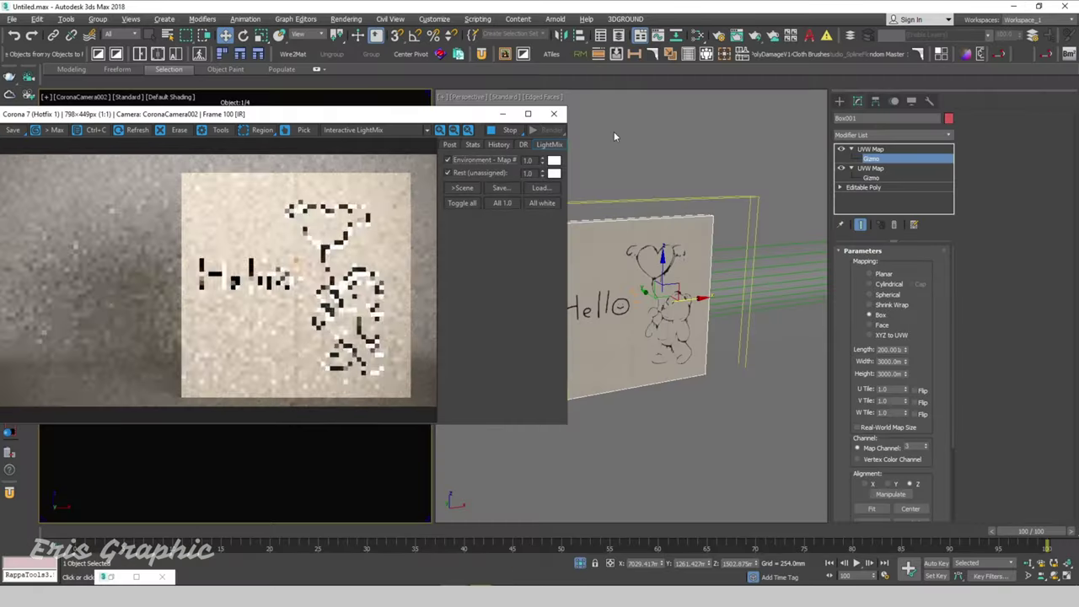
left_click_drag(337, 114, 427, 115)
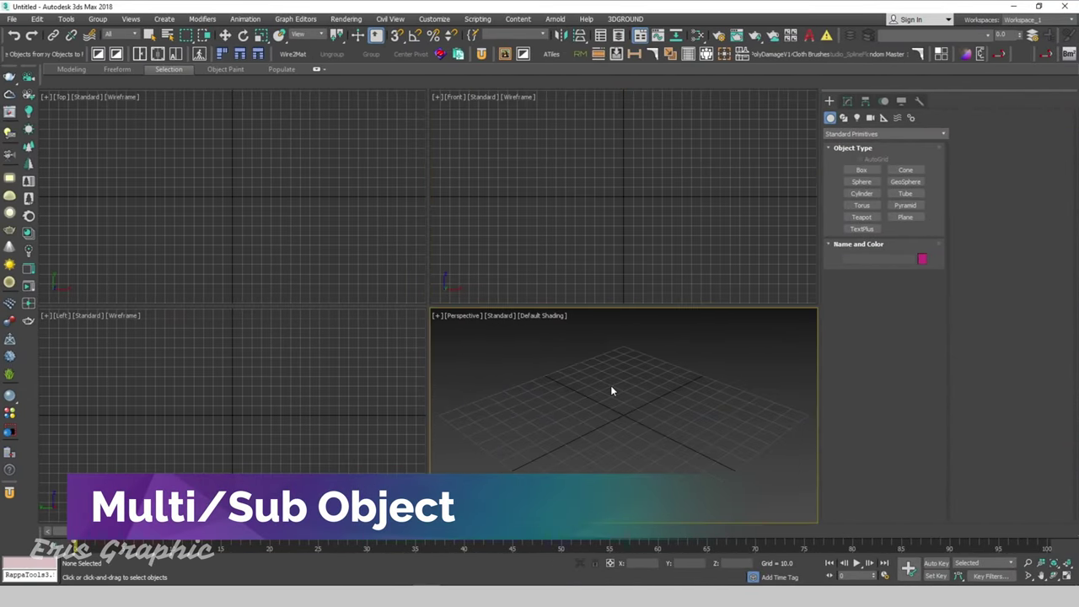
- In a maximized Perspective view, draw a plane with Length 3000 and Width 9000 and view its parameters
key("alt+w")
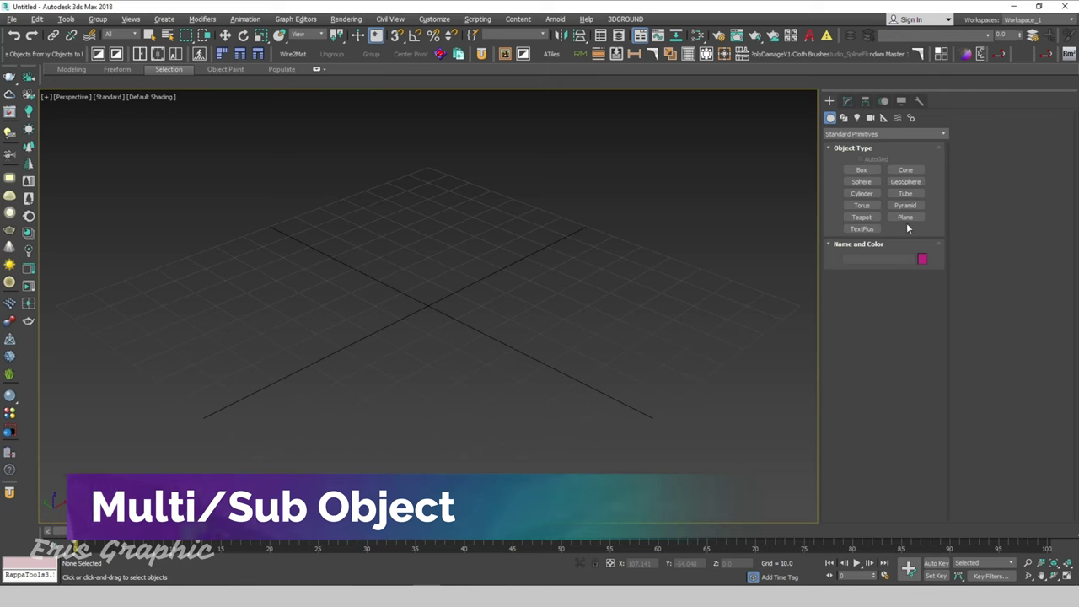
left_click(906, 217)
left_click_drag(468, 249, 360, 384)
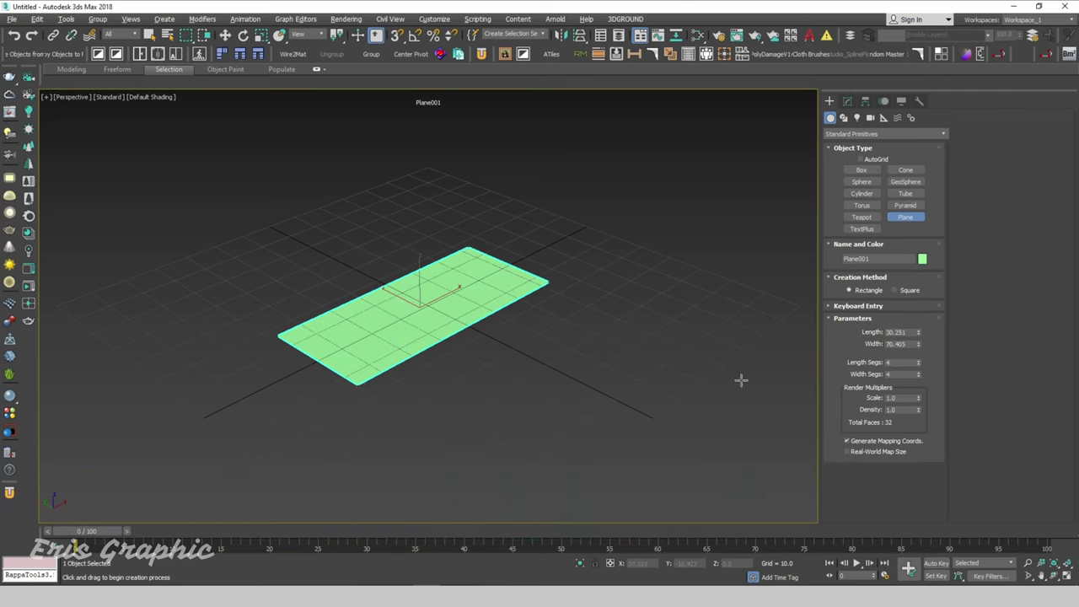
double_click(896, 332)
type("3000")
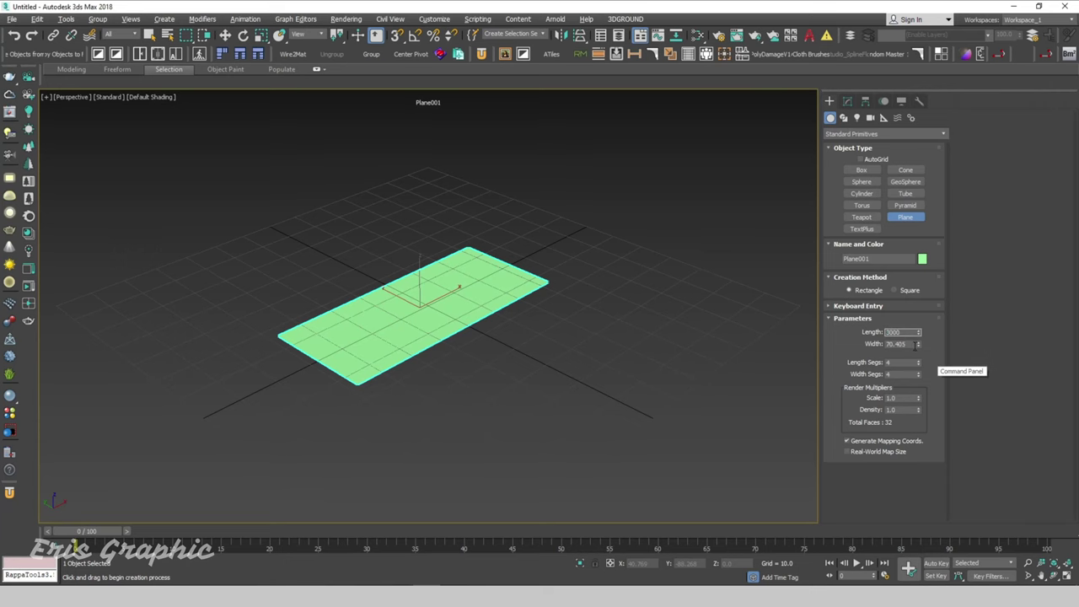
key("Tab")
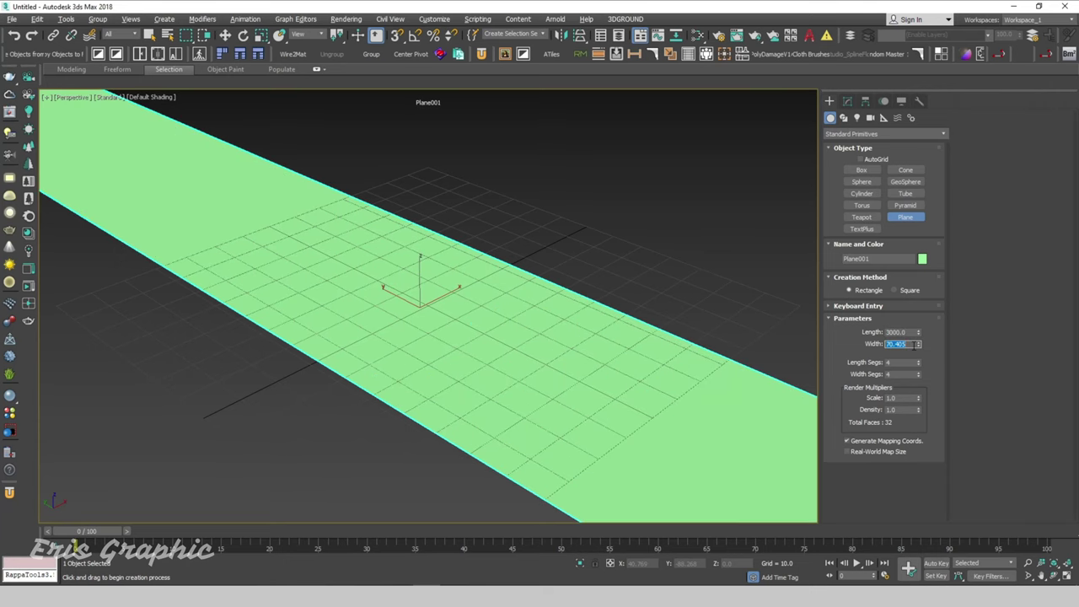
type("9000")
key("Return")
scroll(456, 259, "down", 5)
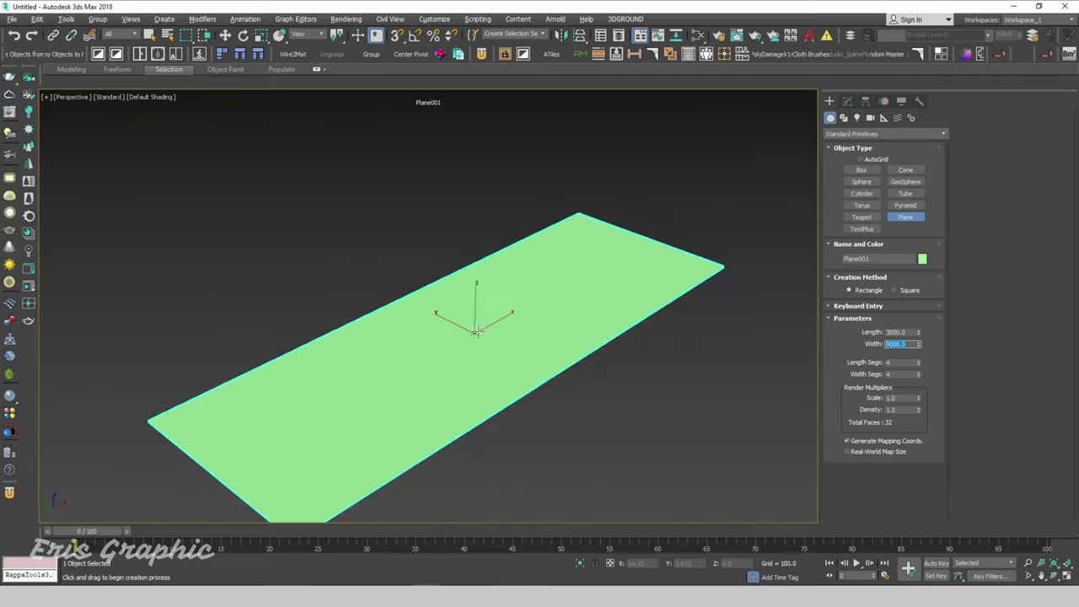
scroll(456, 259, "down", 3)
right_click(456, 259)
scroll(514, 318, "up", 5)
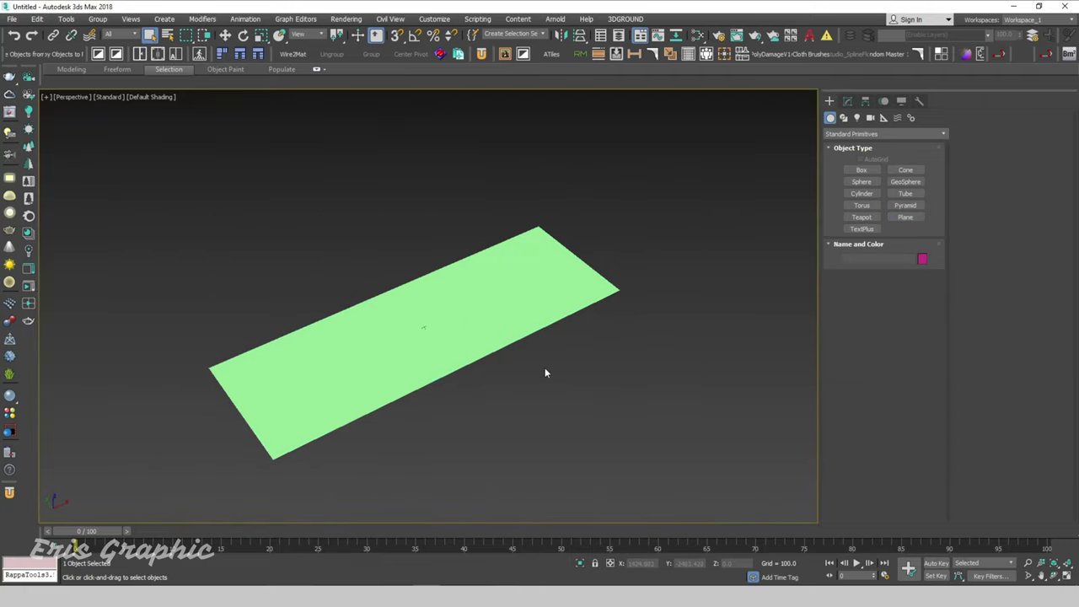
left_click(848, 100)
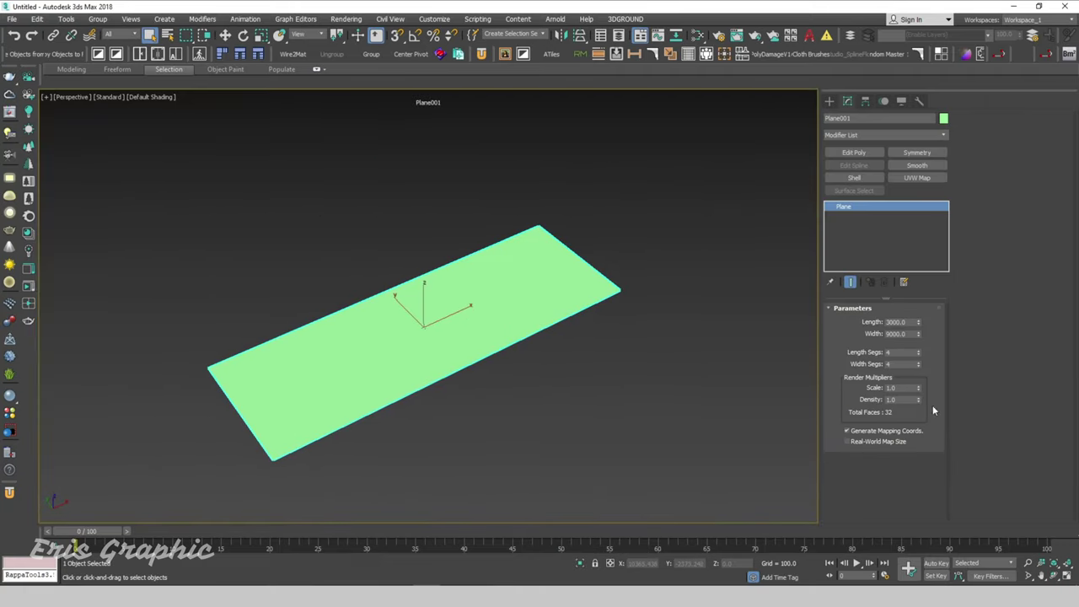
- Set the plane's width segments to 3 and add an Edit Poly modifier
key("F4")
left_click(918, 367)
left_click(853, 153)
middle_click_drag(672, 328, 682, 258, "alt")
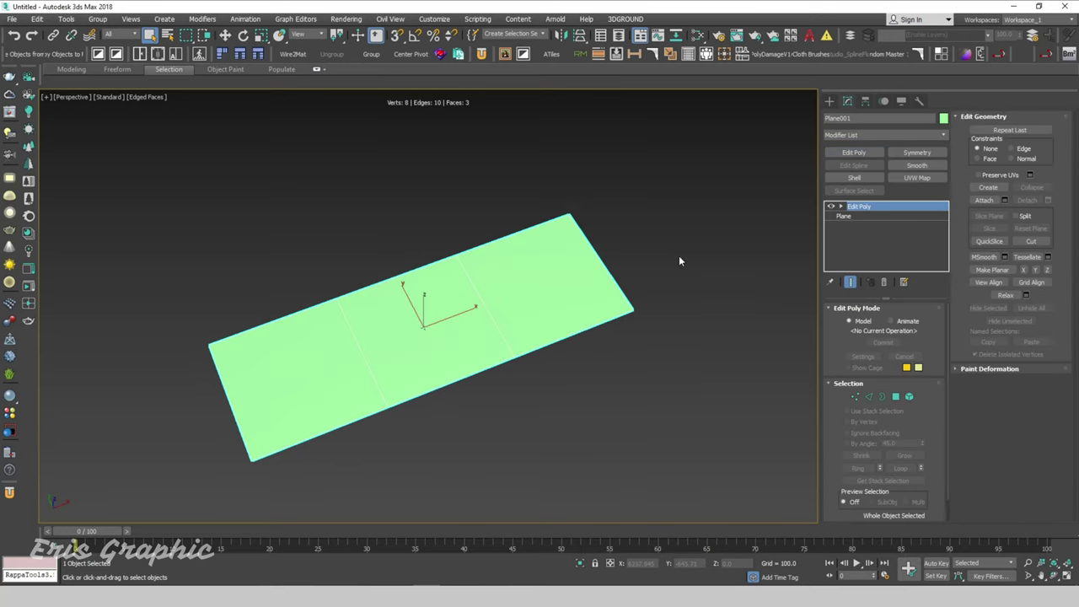
left_click(679, 261)
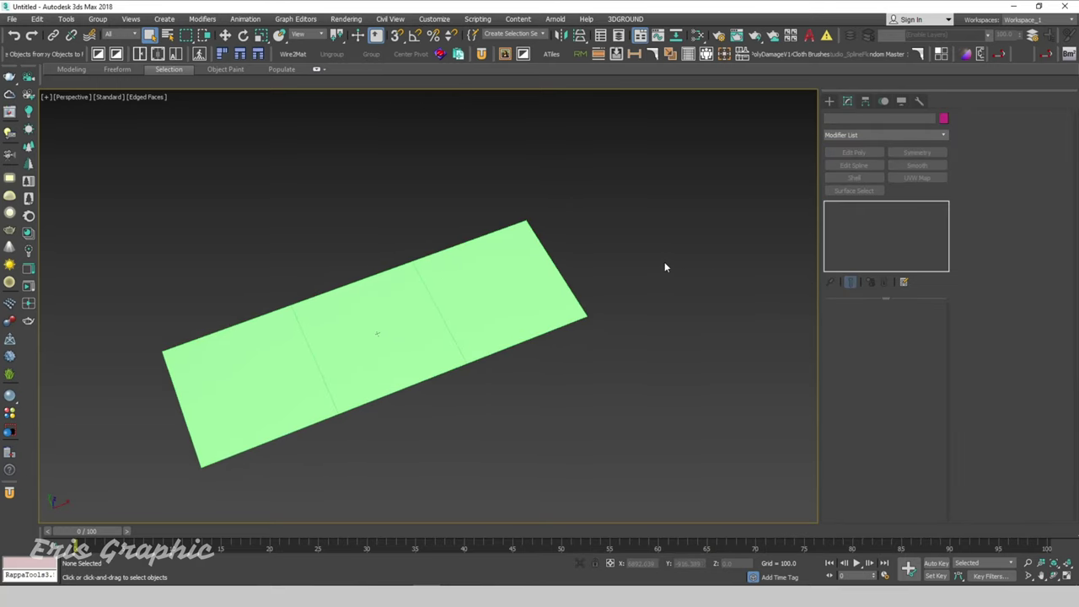
- Make CoronaRenderer the active renderer and open the Slate Material Editor on the right
key("F10")
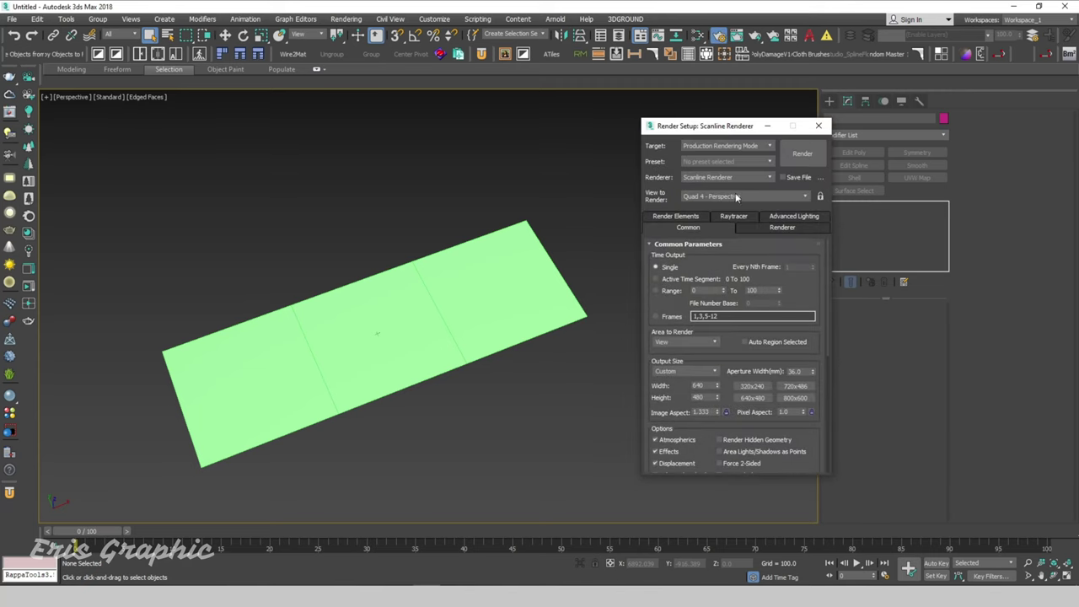
left_click(730, 178)
left_click(708, 228)
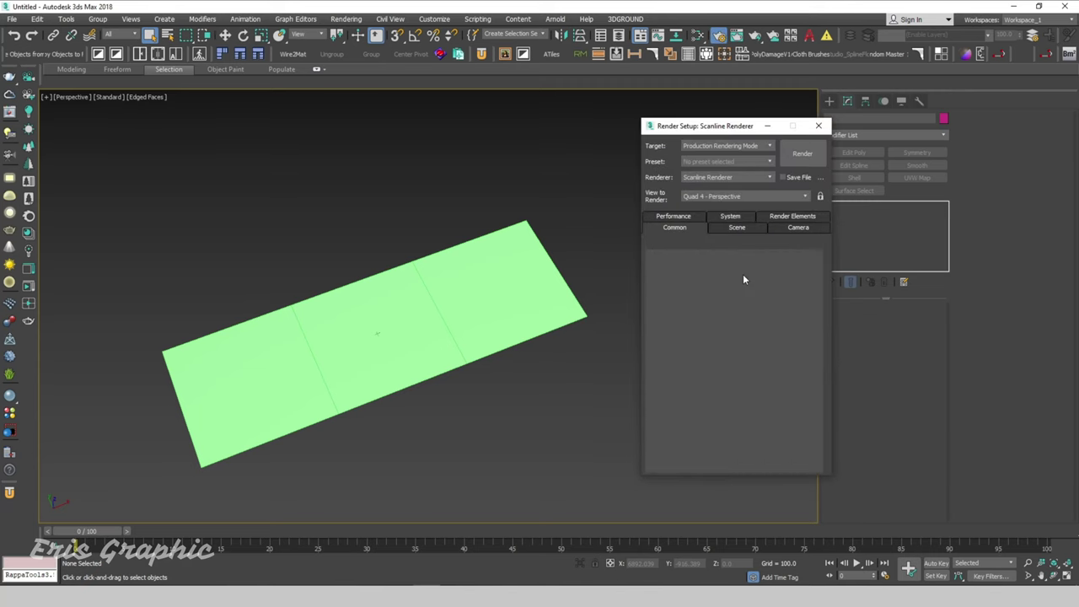
left_click(876, 127)
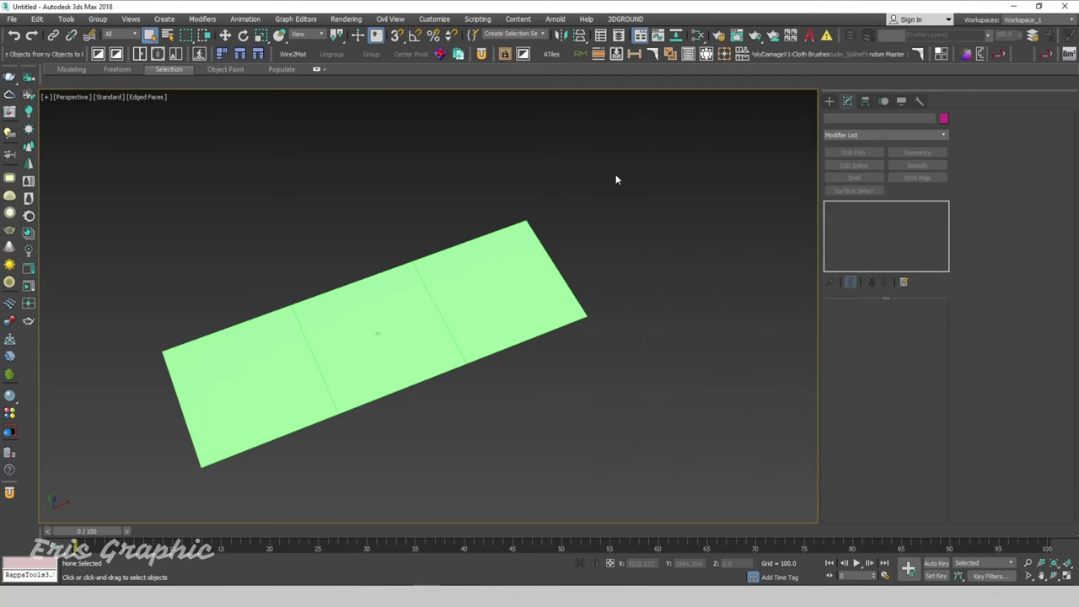
key("m")
left_click_drag(448, 219, 835, 117)
- Add a Multi/Sub-Object material node and a CoronaLegacyMtl node to the Slate view
right_click(590, 222)
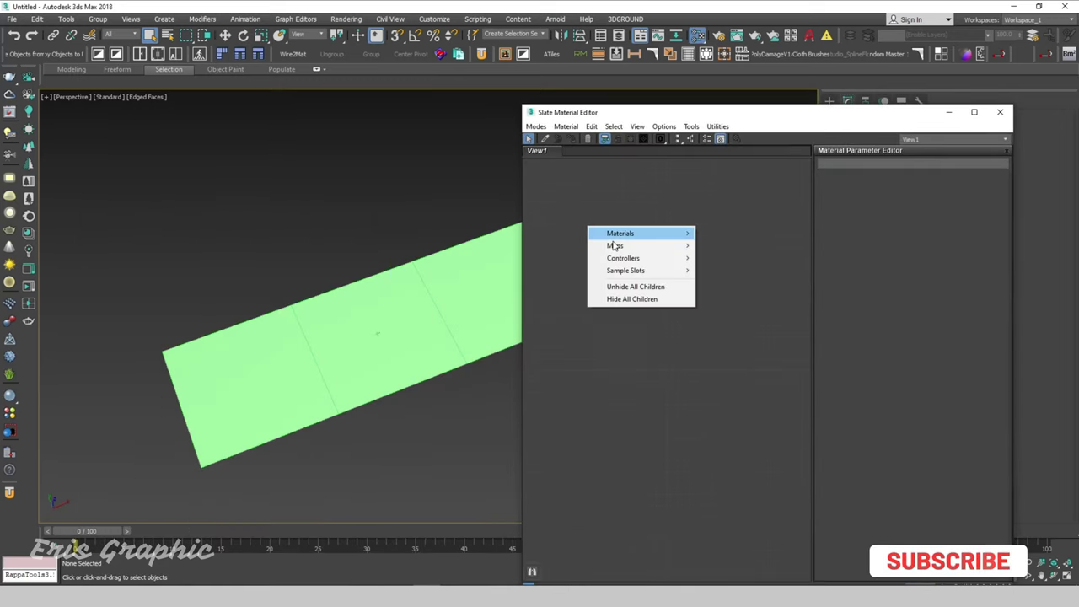
mouse_move(723, 233)
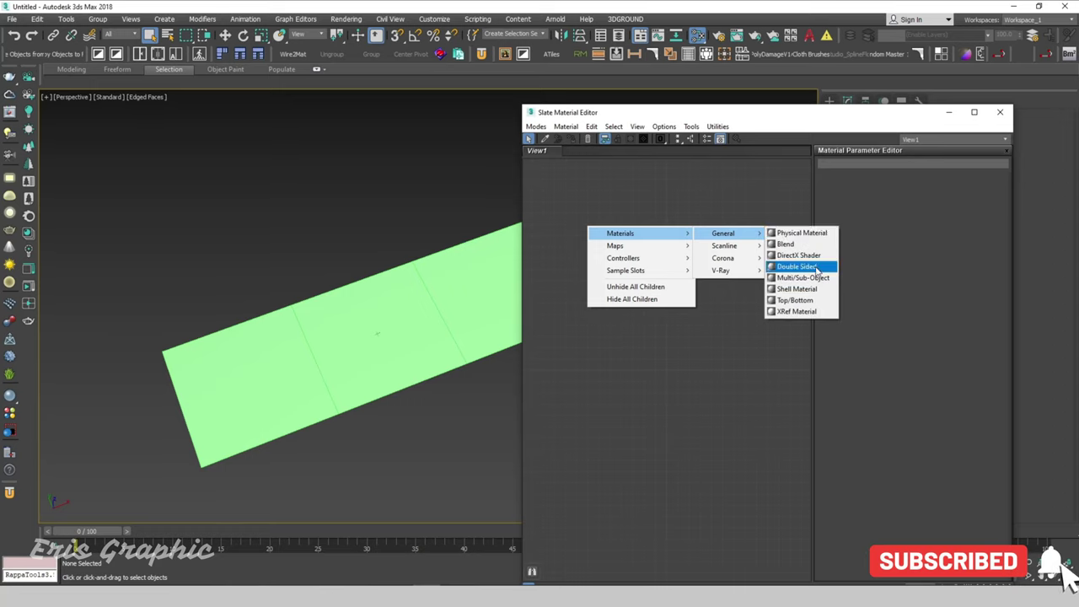
left_click(814, 286)
left_click_drag(551, 218, 698, 232)
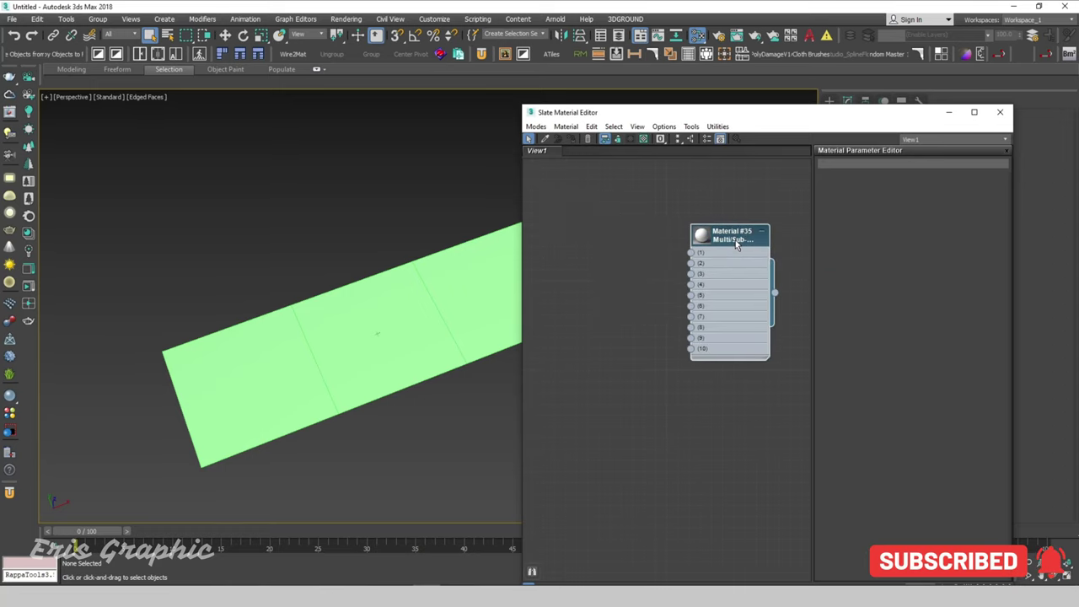
right_click(565, 221)
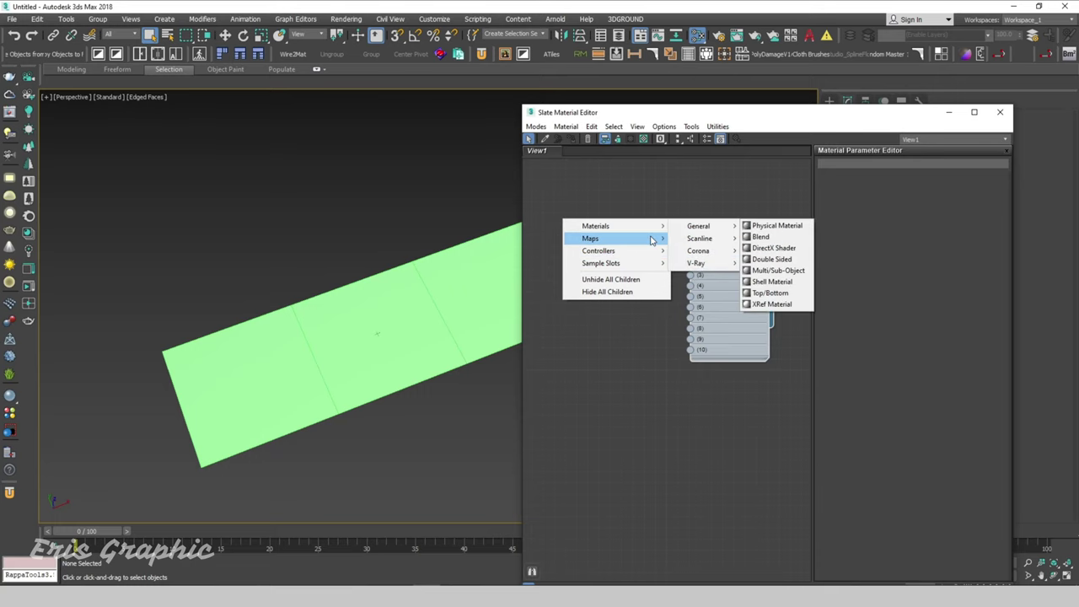
mouse_move(620, 226)
mouse_move(699, 250)
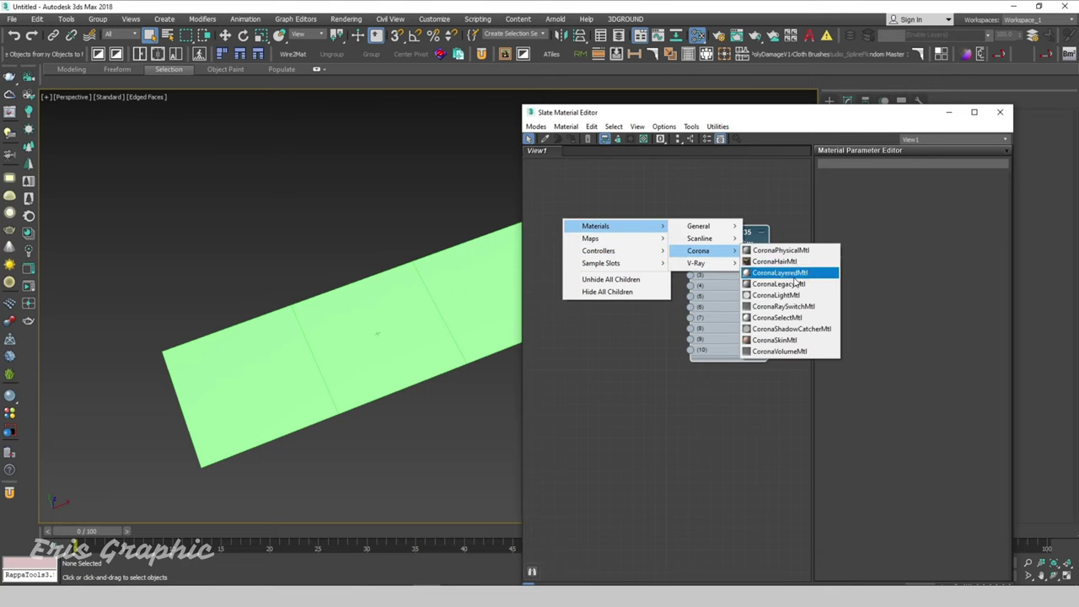
left_click(796, 299)
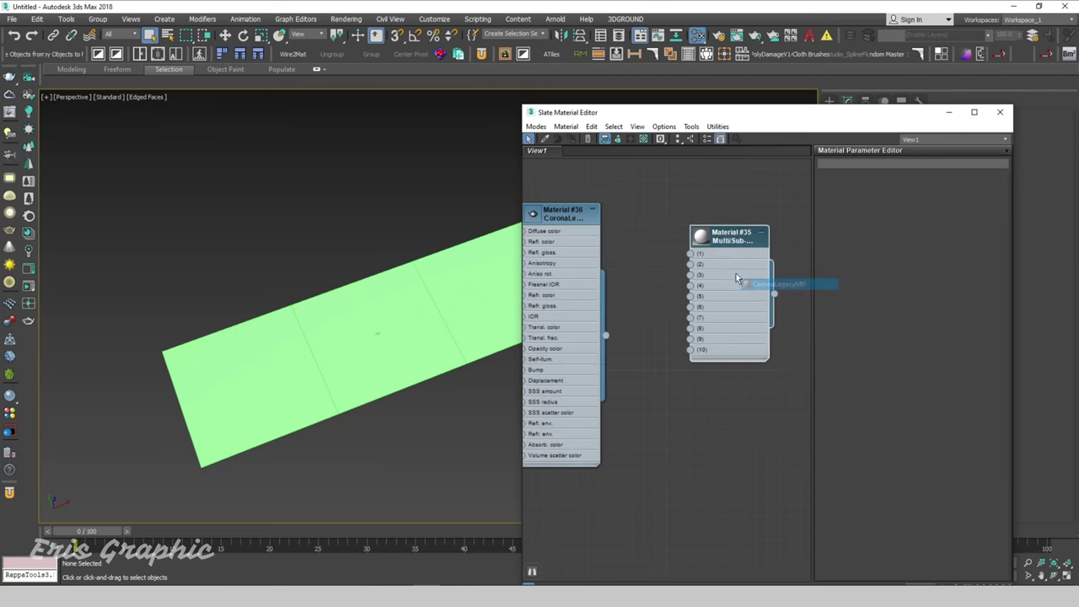
left_click_drag(572, 224, 627, 239)
- Maximize the editor, make two copies of Material #36, and give #36 the fabric_pattern_07_col_1_4k diffuse bitmap
double_click(687, 113)
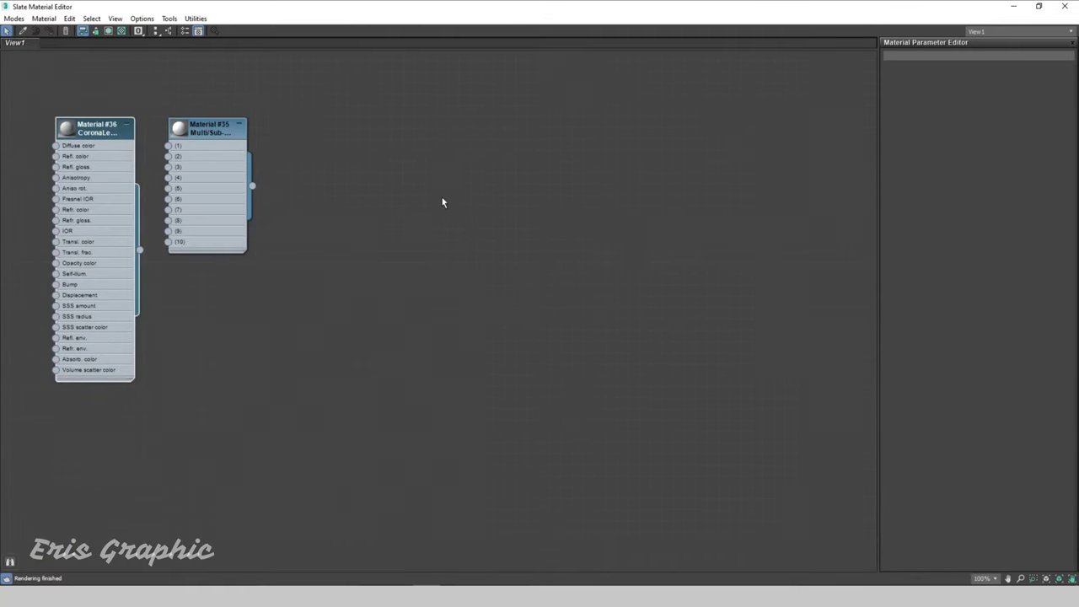
left_click_drag(406, 175, 182, 175, "shift")
double_click(371, 160)
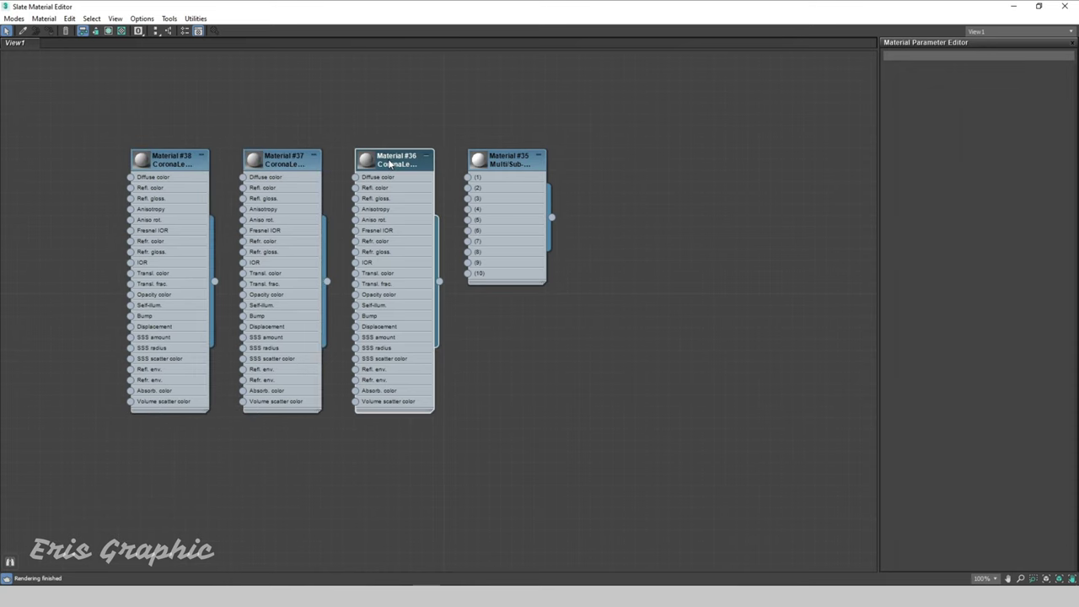
left_click(1047, 87)
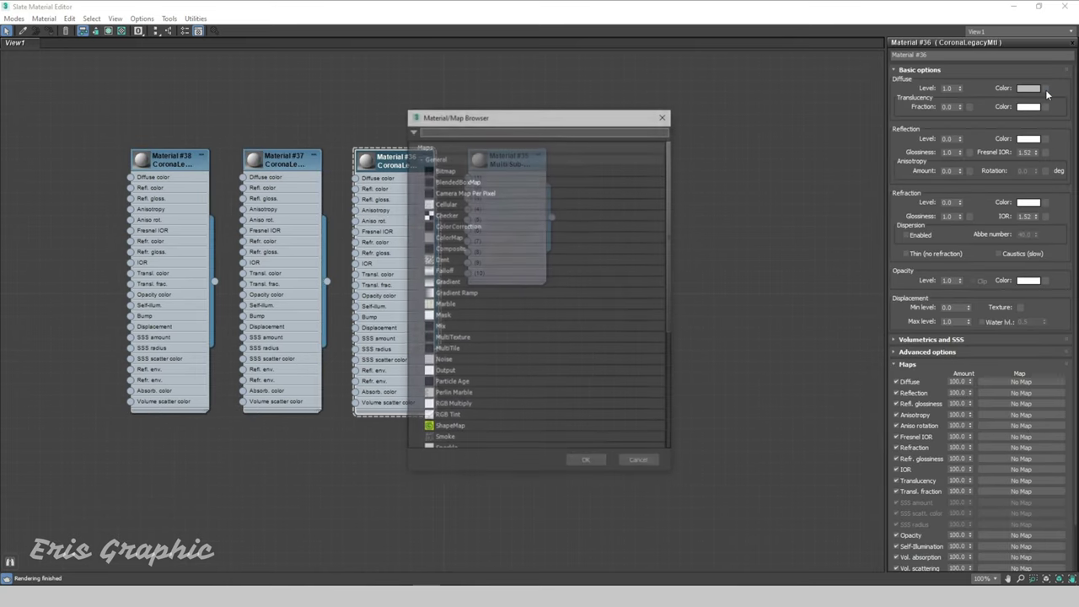
double_click(461, 171)
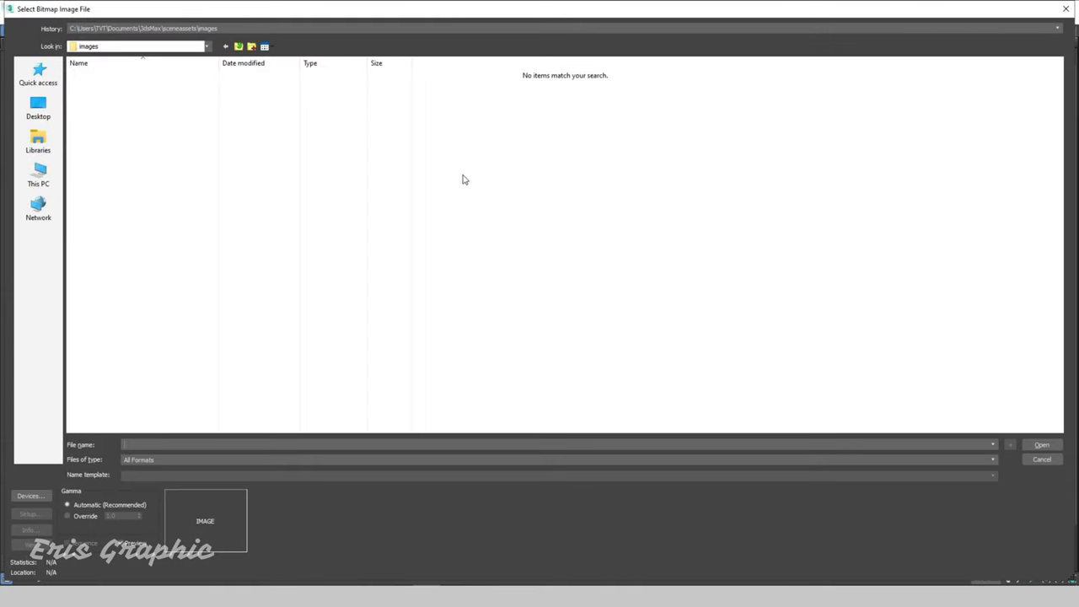
left_click(38, 177)
double_click(472, 89)
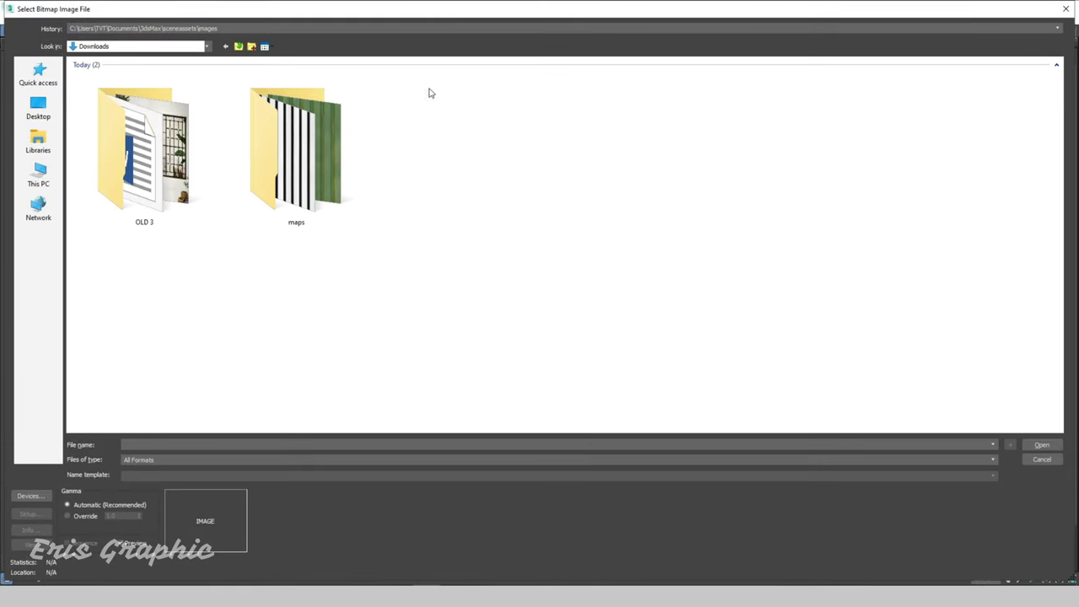
double_click(323, 135)
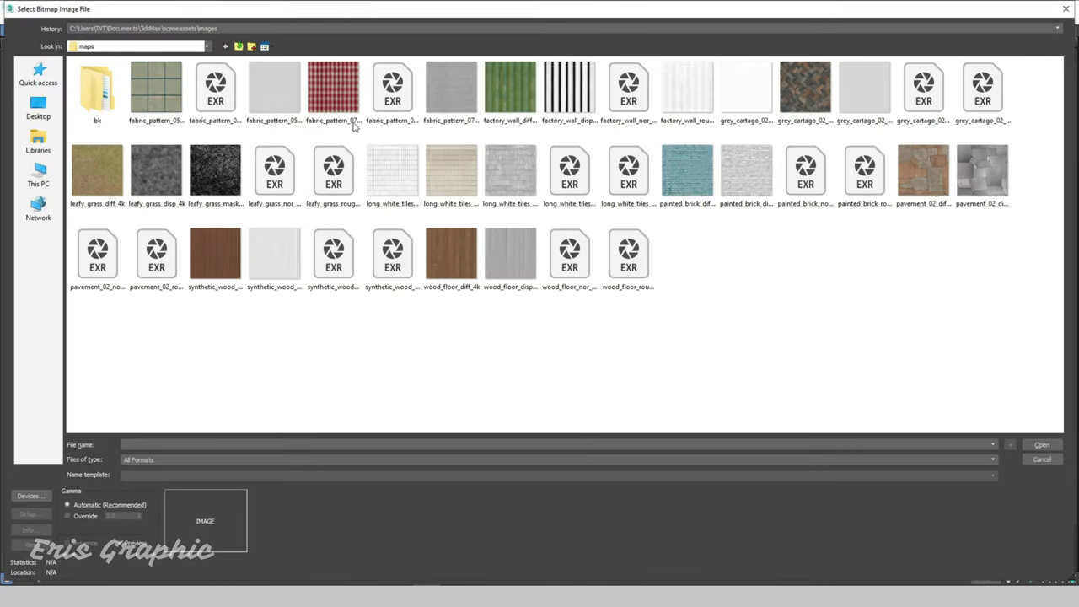
left_click(354, 124)
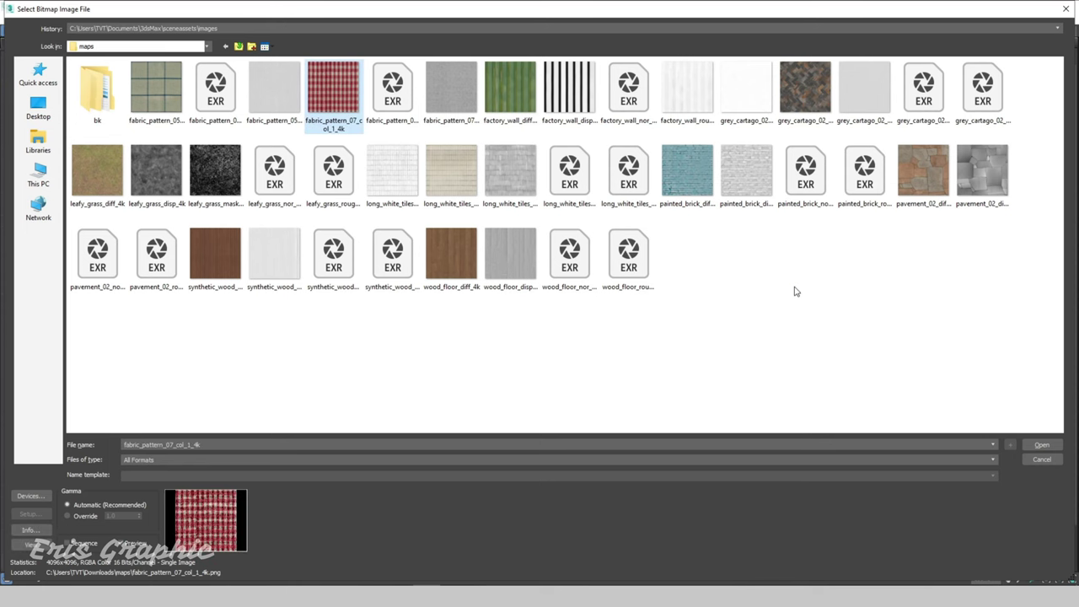
left_click(1042, 444)
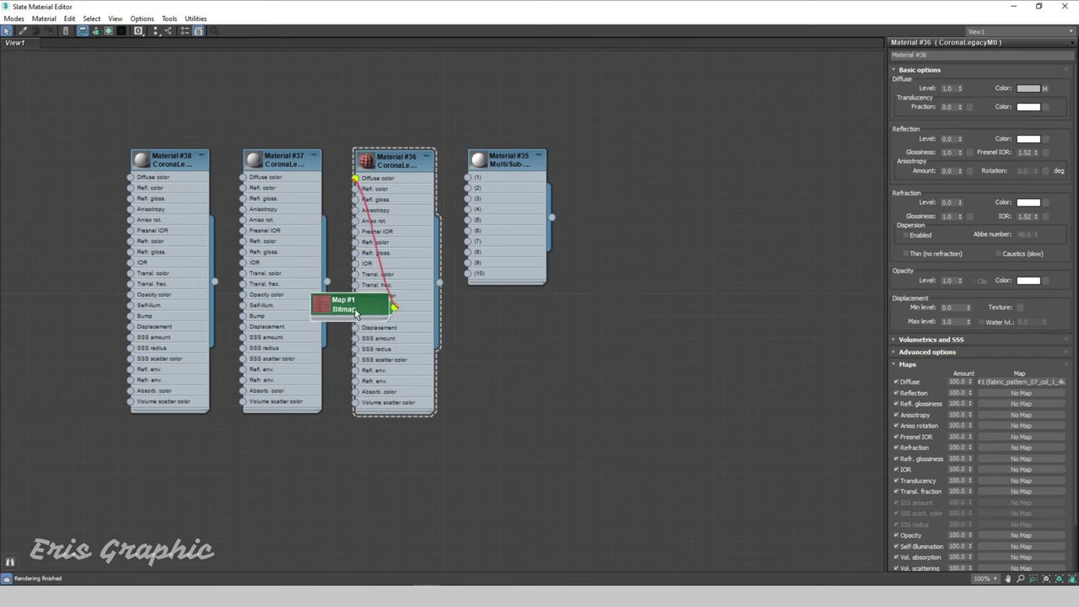
- Give Material #37 the factory_wall_diff_4k bitmap as its diffuse map
left_click(272, 174)
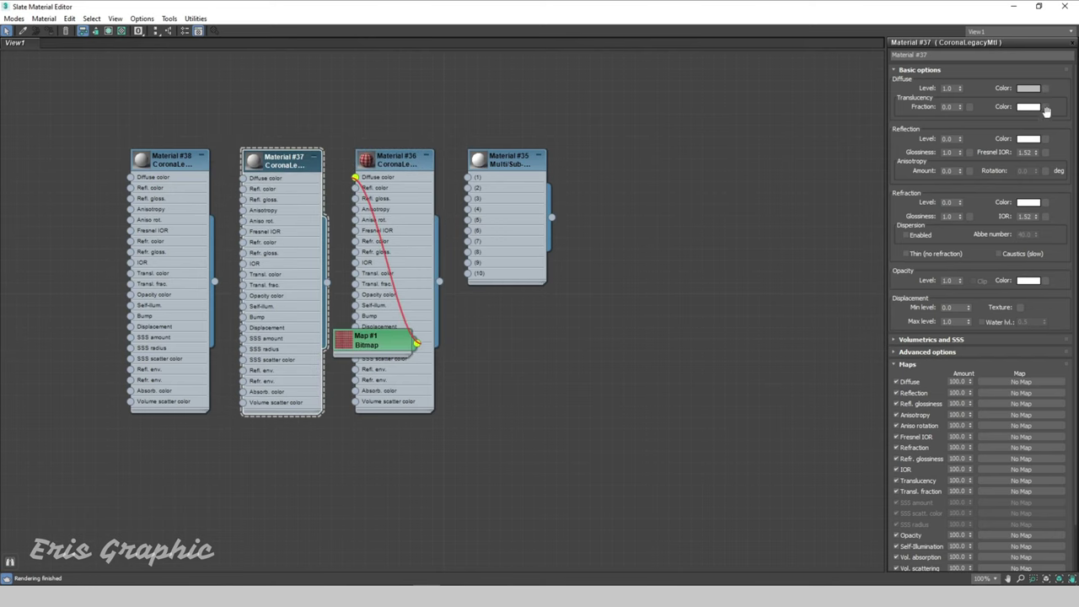
left_click(1046, 89)
double_click(475, 170)
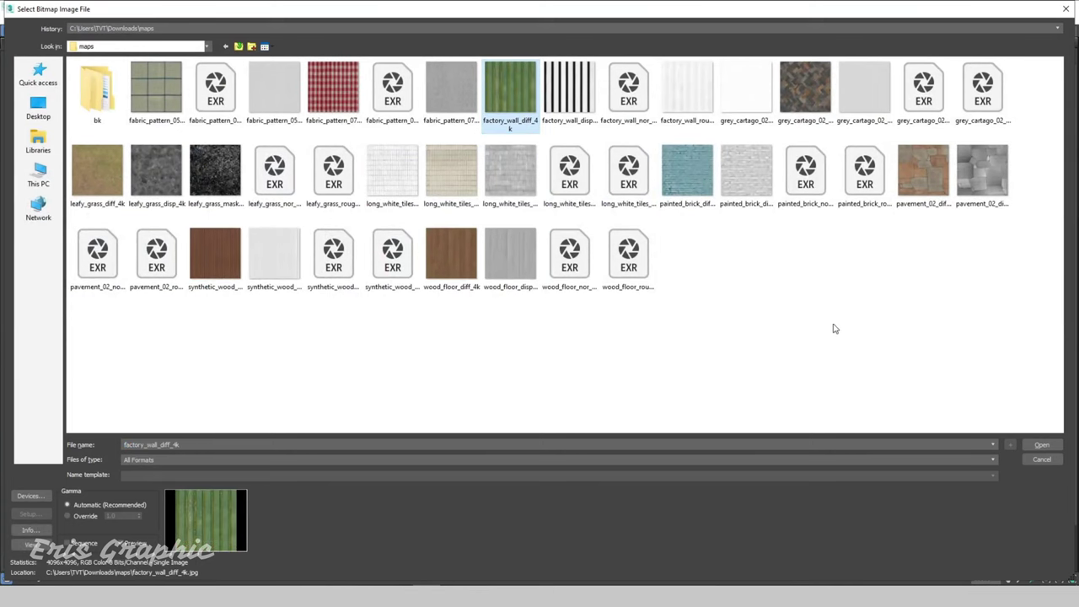
left_click(1039, 448)
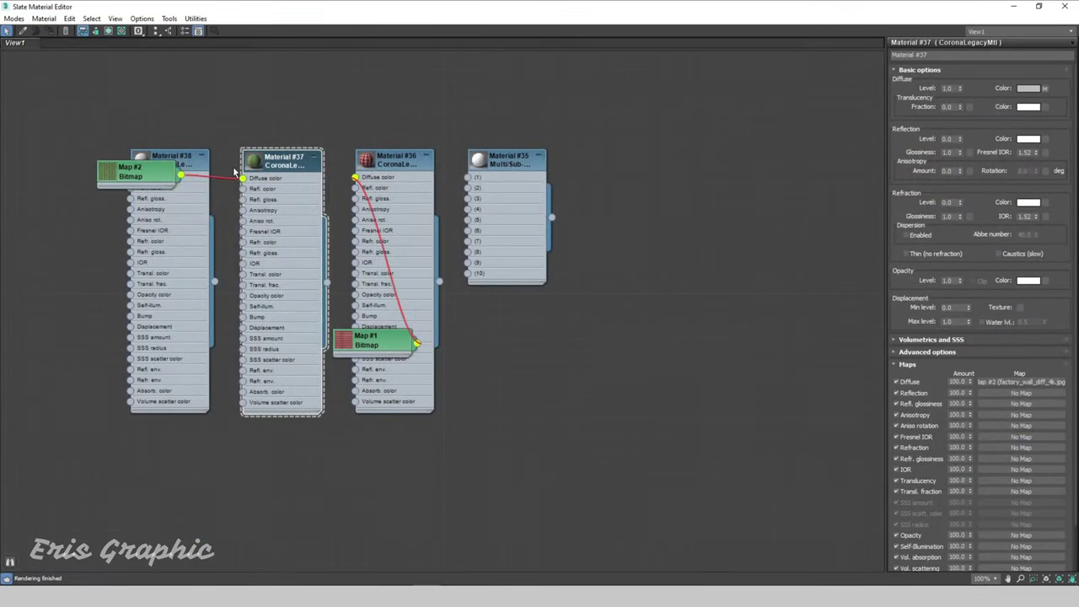
left_click_drag(266, 238, 265, 258)
- Add a Bitmap to Material #38's diffuse and choose painted_brick_diff_4k
left_click(163, 160)
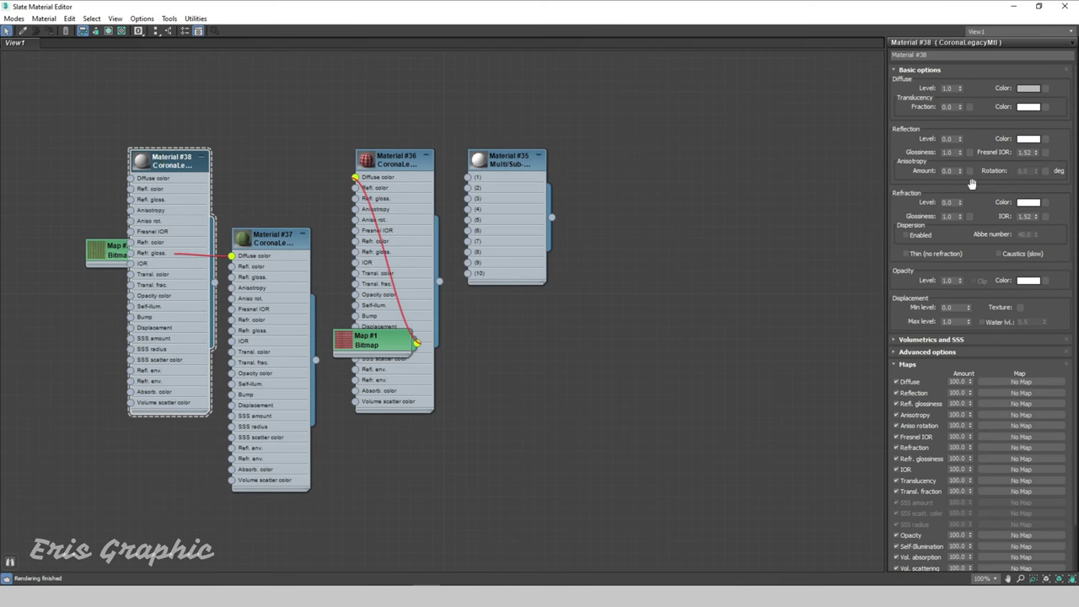
left_click(1047, 88)
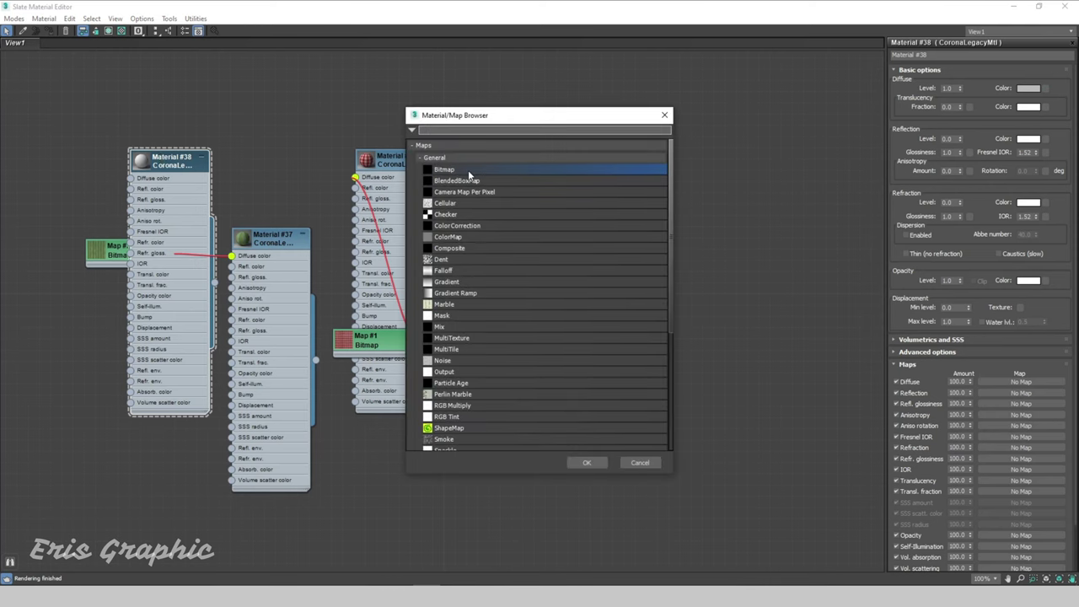
double_click(469, 172)
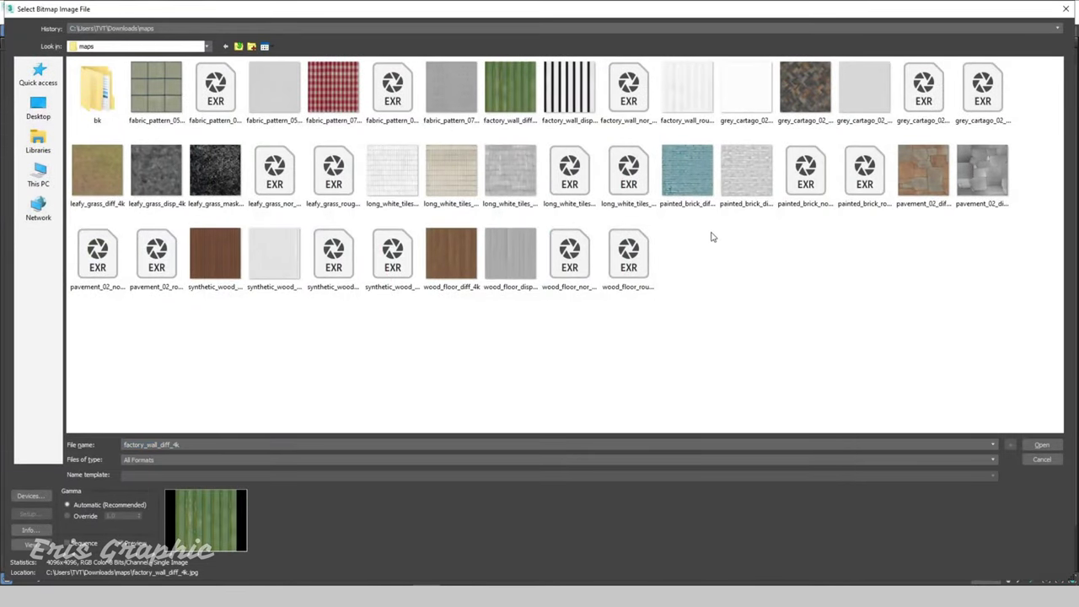
left_click(690, 176)
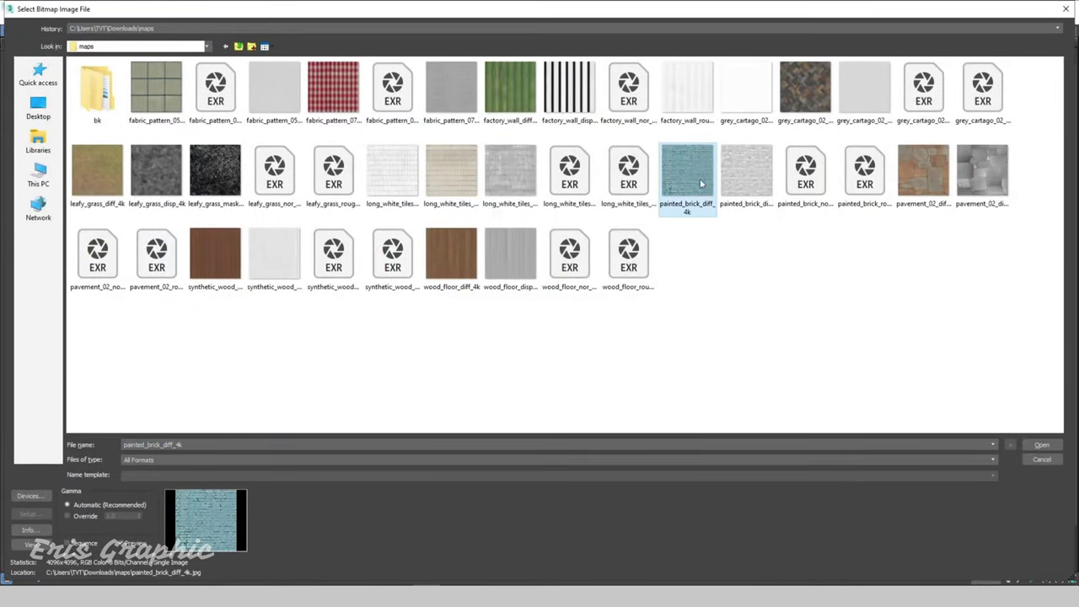
- Load painted_brick_diff_4k for Material #38 and wire Materials #36–#38 into Multi/Sub slots 1–3
left_click(1042, 446)
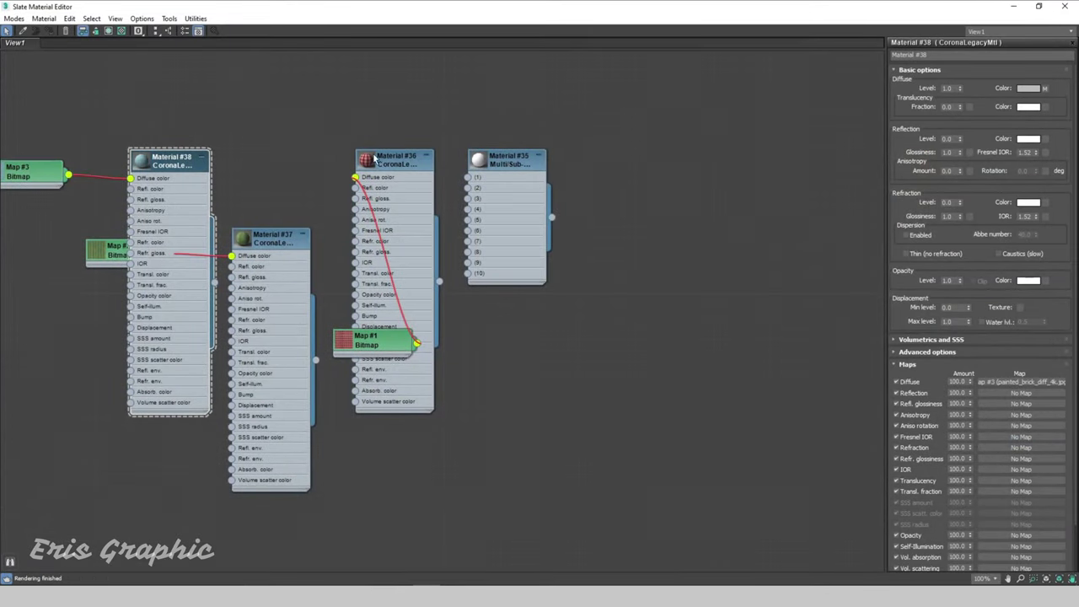
left_click_drag(408, 169, 414, 256)
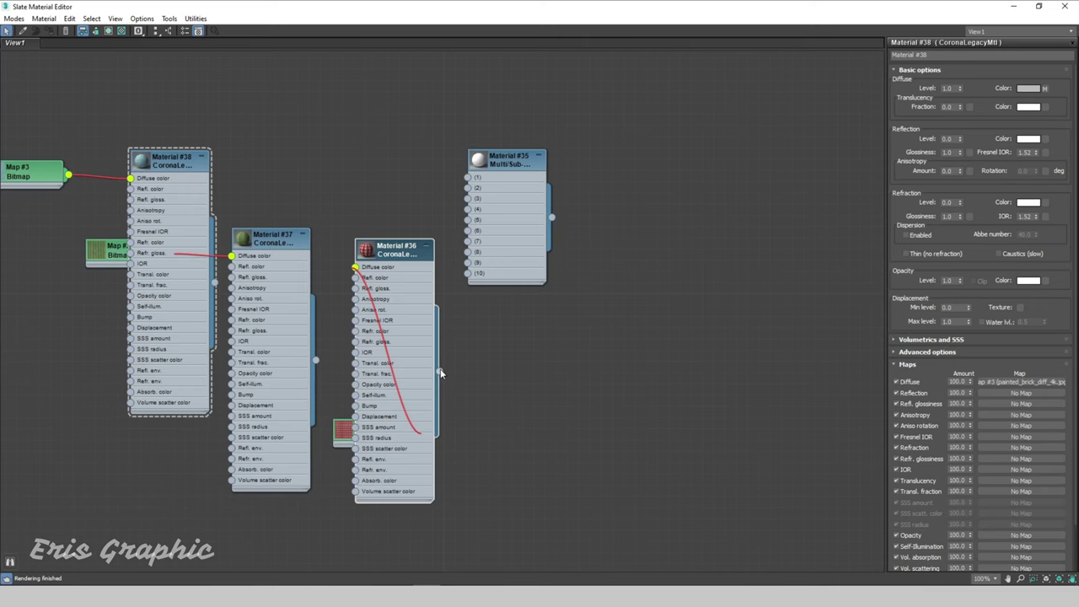
left_click_drag(440, 373, 469, 177)
left_click_drag(316, 361, 468, 187)
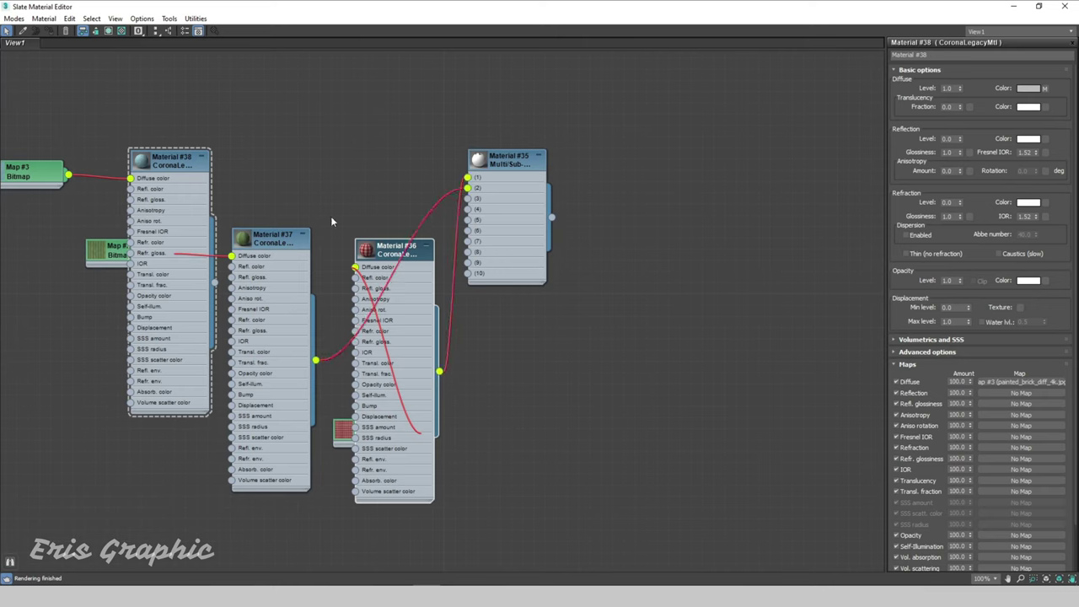
mouse_move(196, 249)
left_mouse_down()
mouse_move(163, 193)
mouse_move(468, 198)
left_mouse_up()
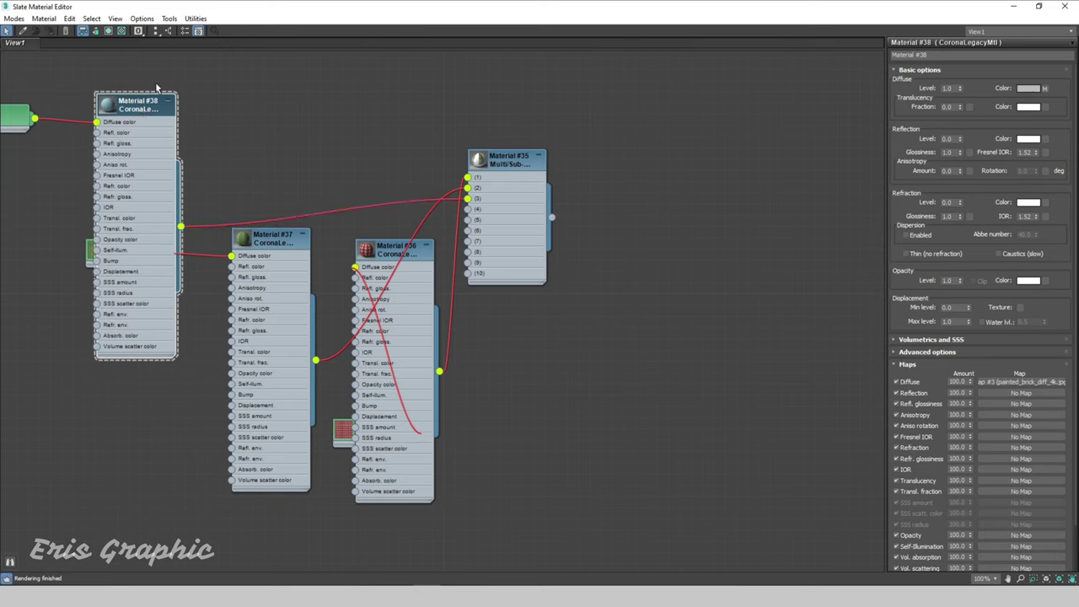
- Lay out all nodes, show an enlarged preview sphere on the Multi/Sub material, and restore the editor window
left_click(157, 31)
left_click(511, 293)
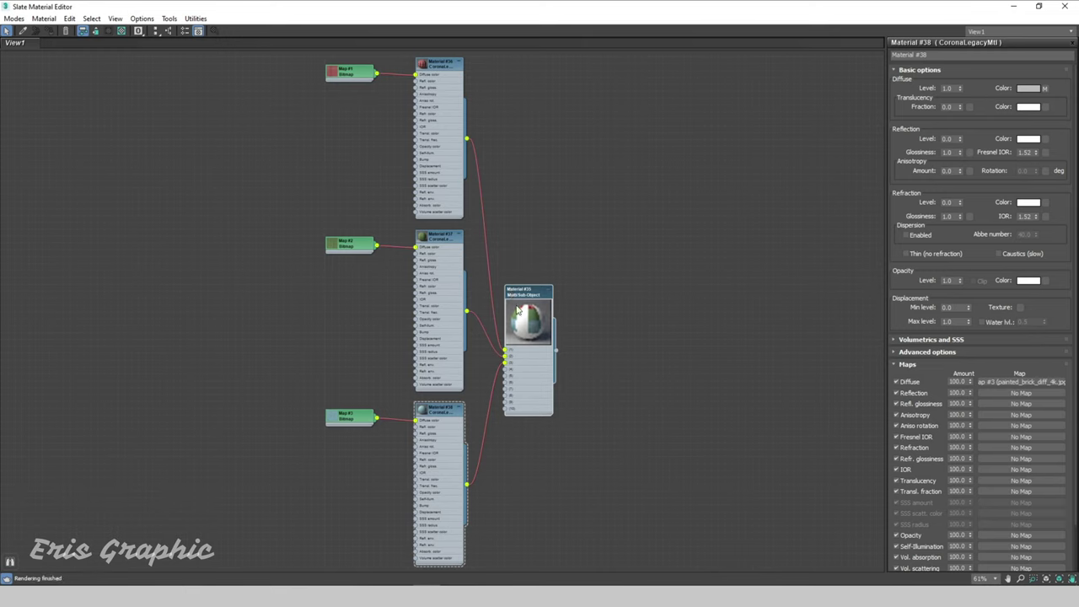
mouse_move(551, 418)
left_mouse_down()
mouse_move(652, 464)
mouse_move(672, 533)
left_mouse_up()
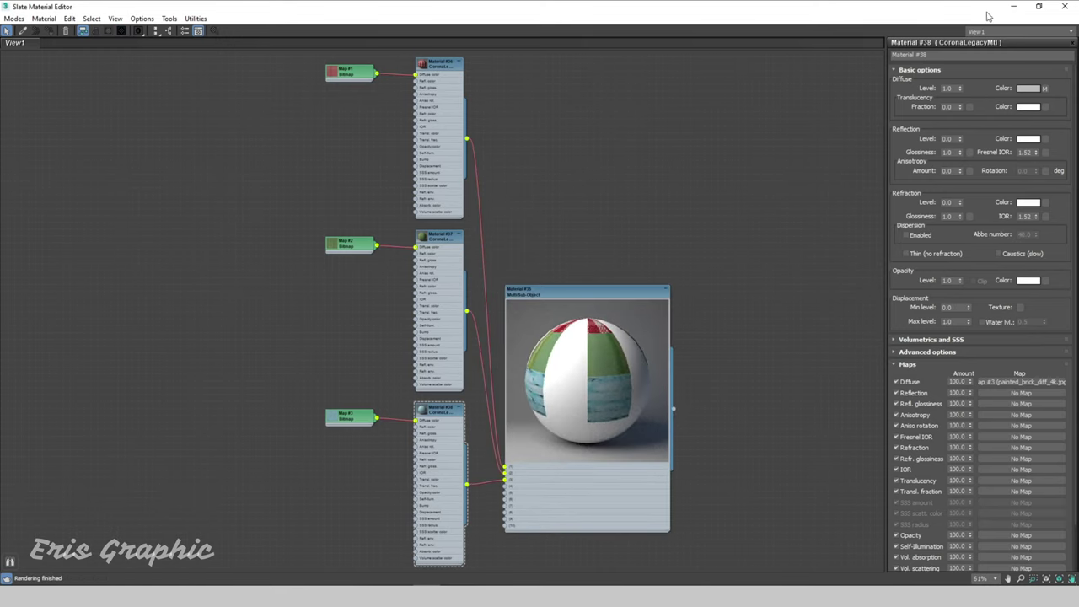
left_click(1039, 6)
scroll(599, 267, "down", 3)
scroll(632, 228, "up", 2)
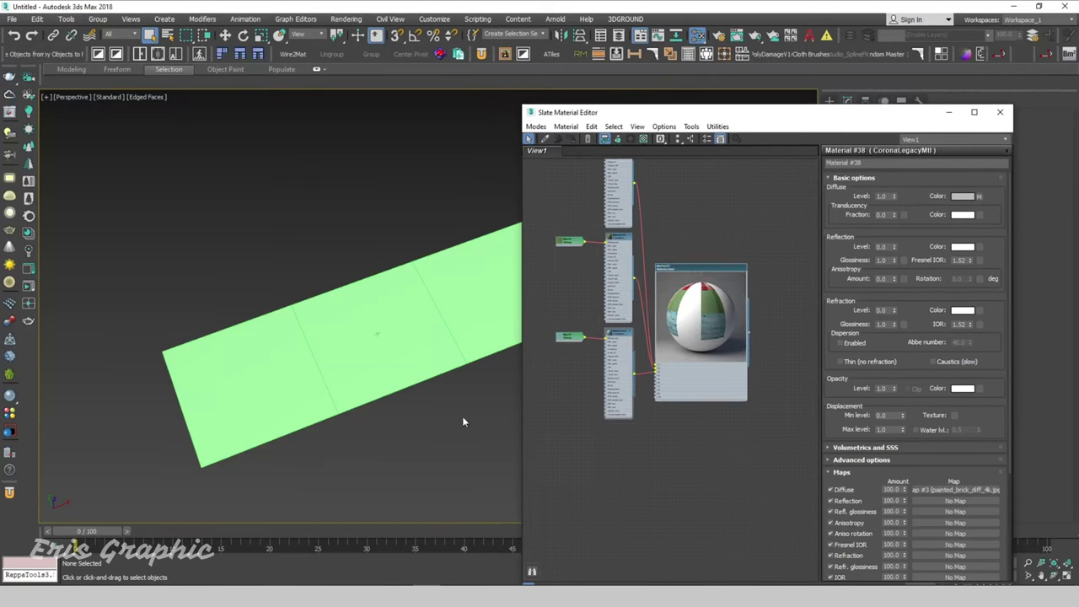
- Assign the Multi/Sub-Object material to the plane and close the material editor
left_click(367, 283)
left_click(573, 142)
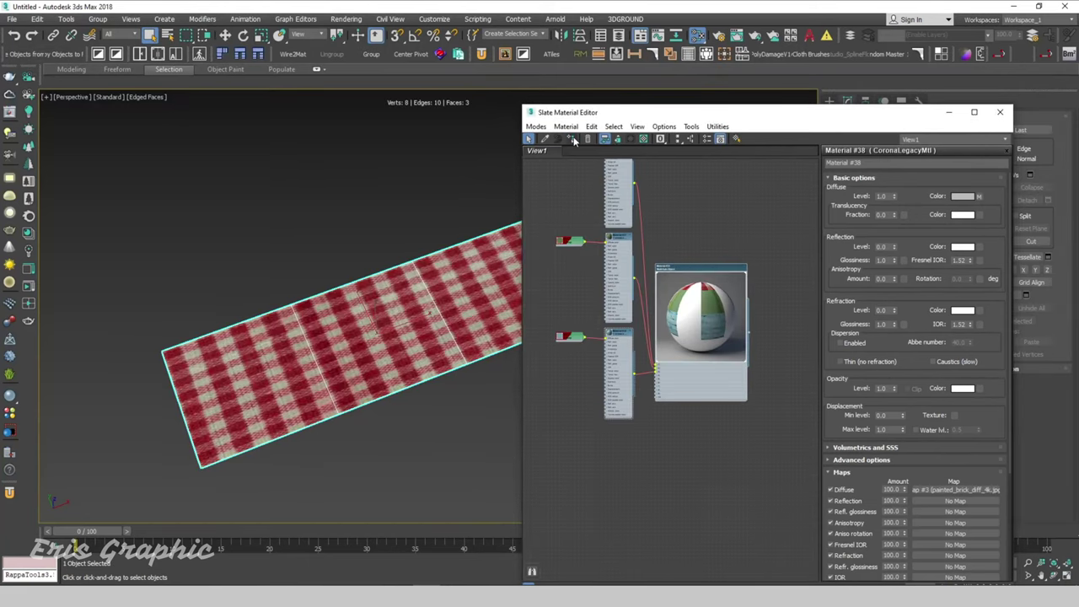
left_click(950, 112)
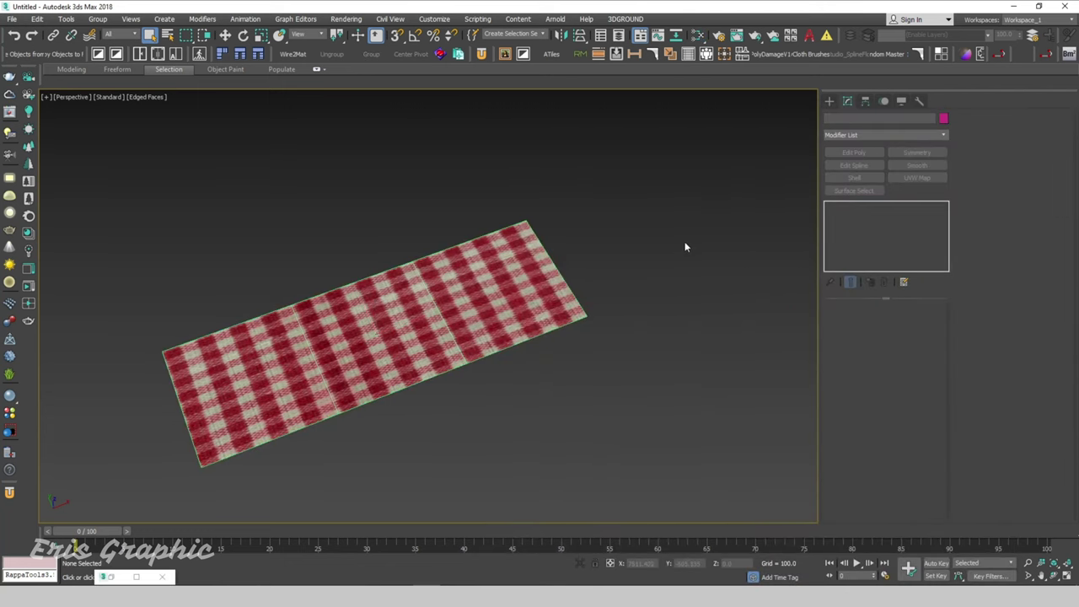
mouse_move(556, 302)
middle_mouse_down("alt")
mouse_move(597, 309)
mouse_move(622, 251)
mouse_move(613, 295)
middle_mouse_up("alt")
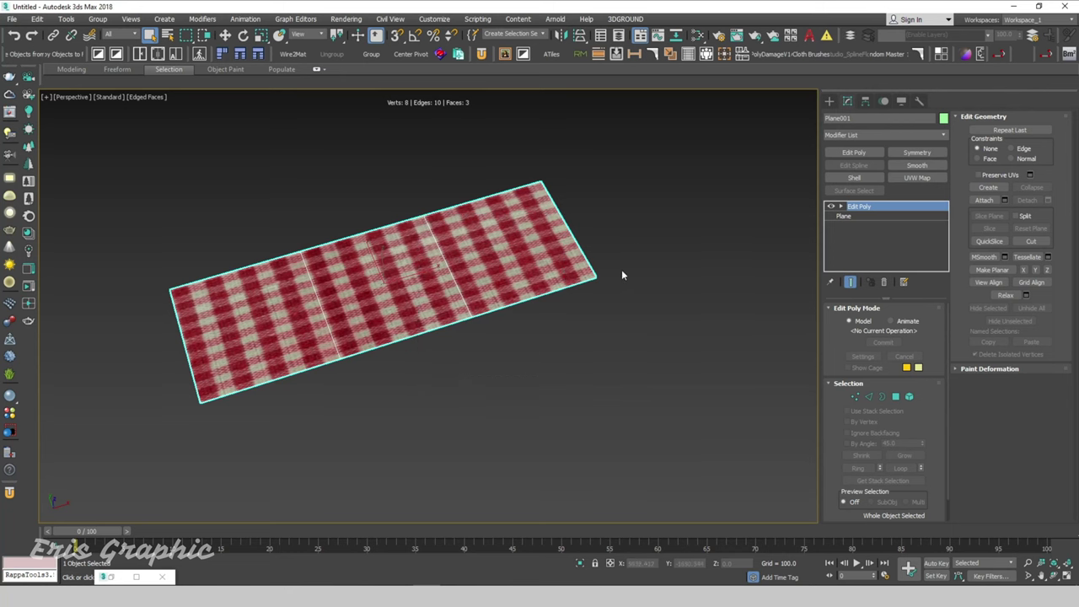
scroll(621, 274, "up", 3)
scroll(579, 328, "down", 3)
left_click(622, 371)
left_click(478, 242)
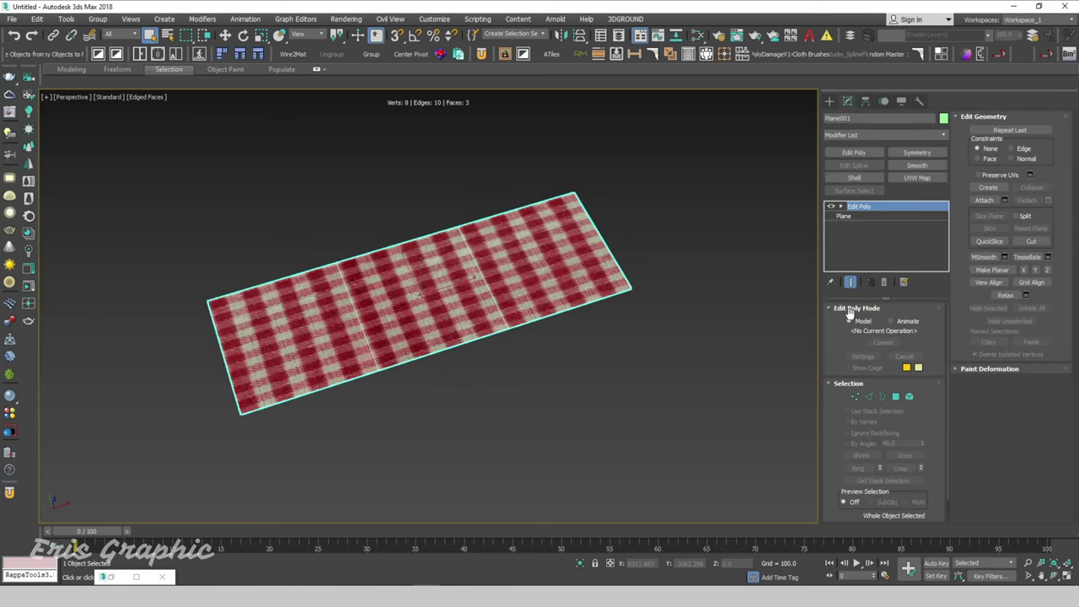
- In Polygon mode, set the right-hand tile's material ID to 3
left_click(896, 397)
left_click(560, 259)
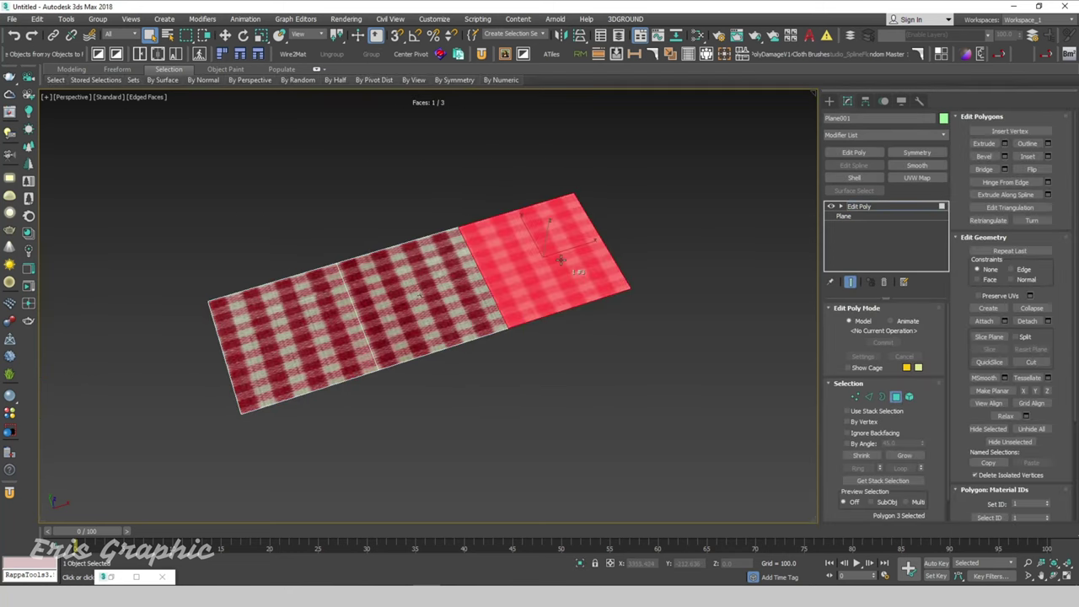
scroll(561, 260, "up", 4)
key("F2")
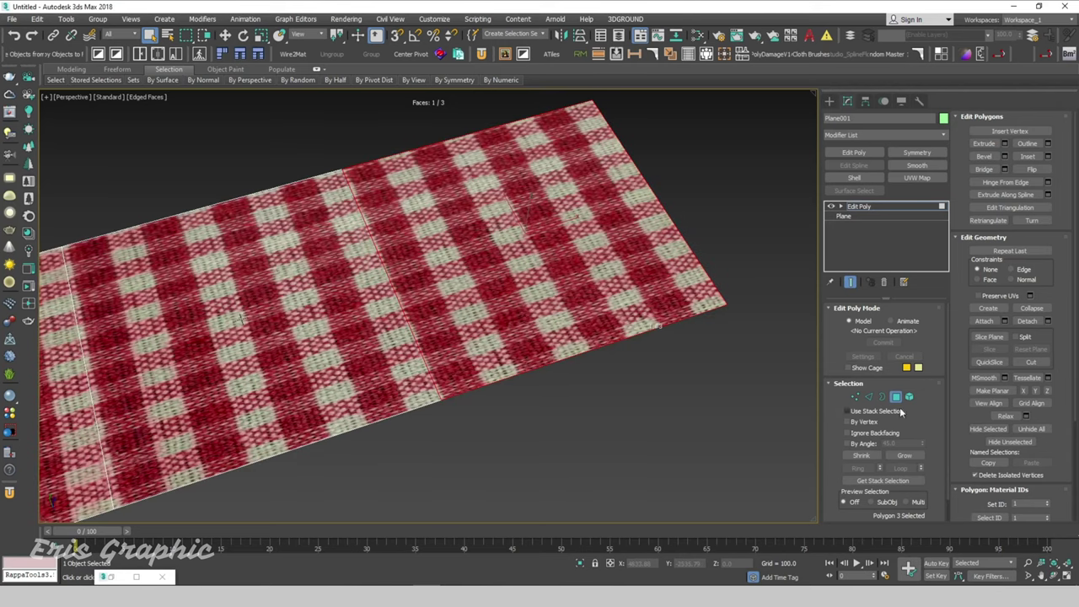
left_click_drag(961, 397, 970, 235)
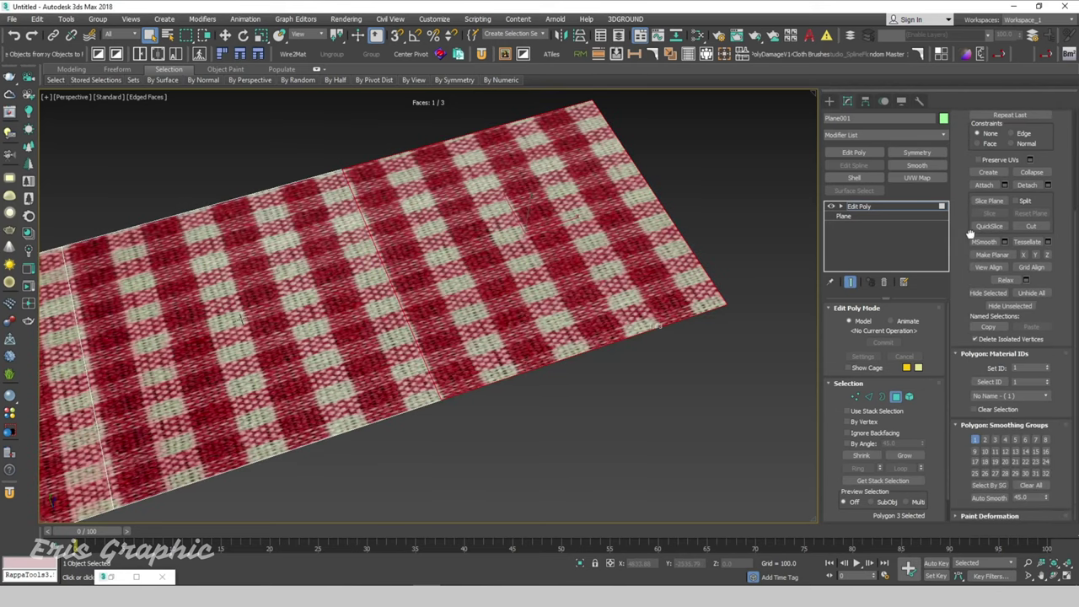
left_click(1048, 367)
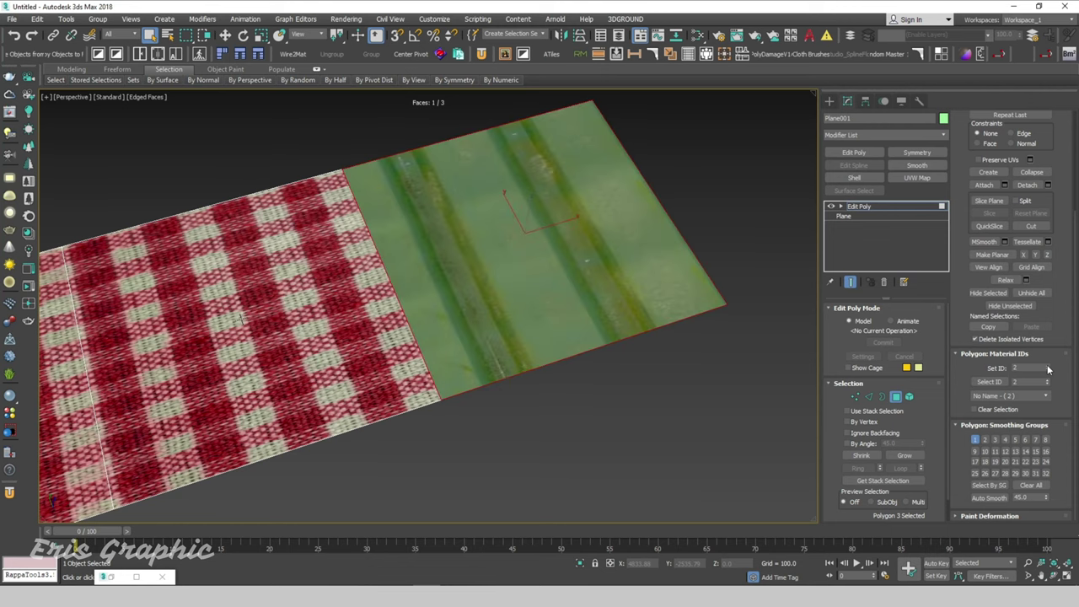
left_click(1048, 367)
scroll(789, 312, "down", 5)
scroll(556, 278, "up", 3)
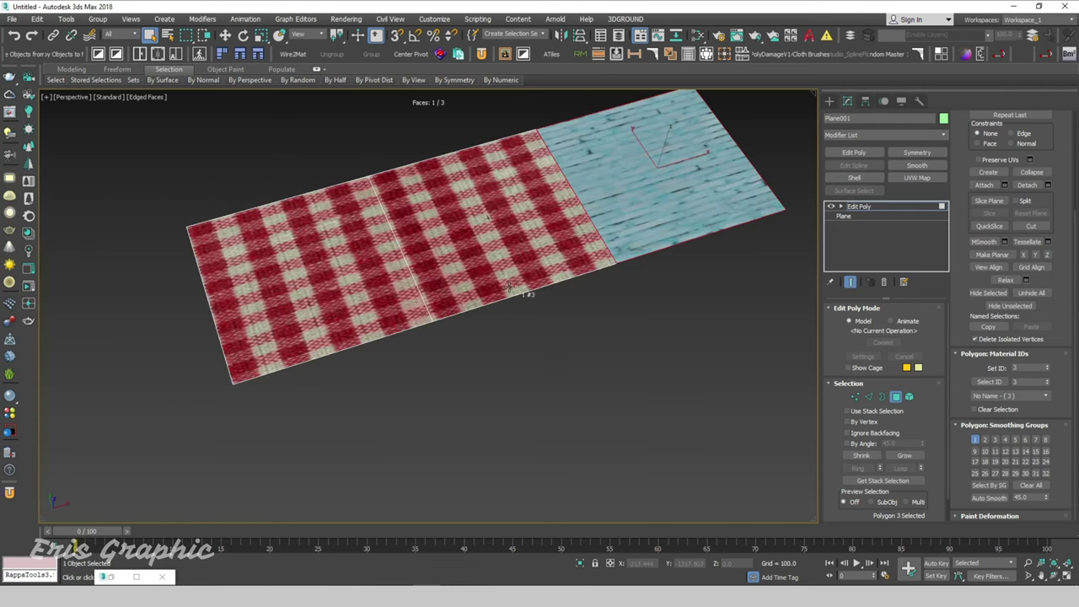
- Set the middle tile's material ID to 2 and return to whole-object selection
left_click(485, 244)
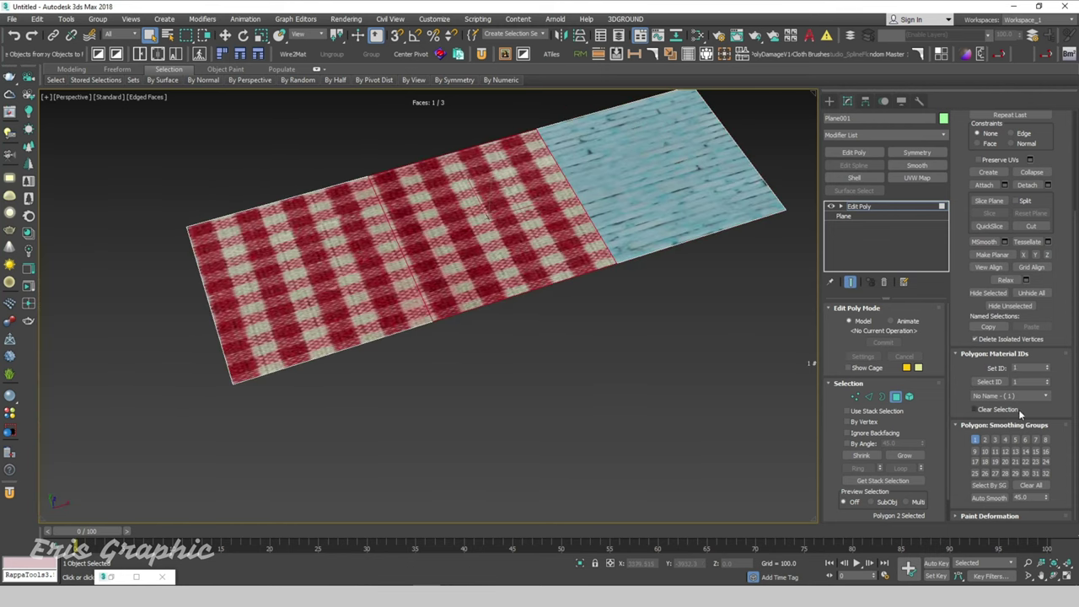
left_click(1048, 368)
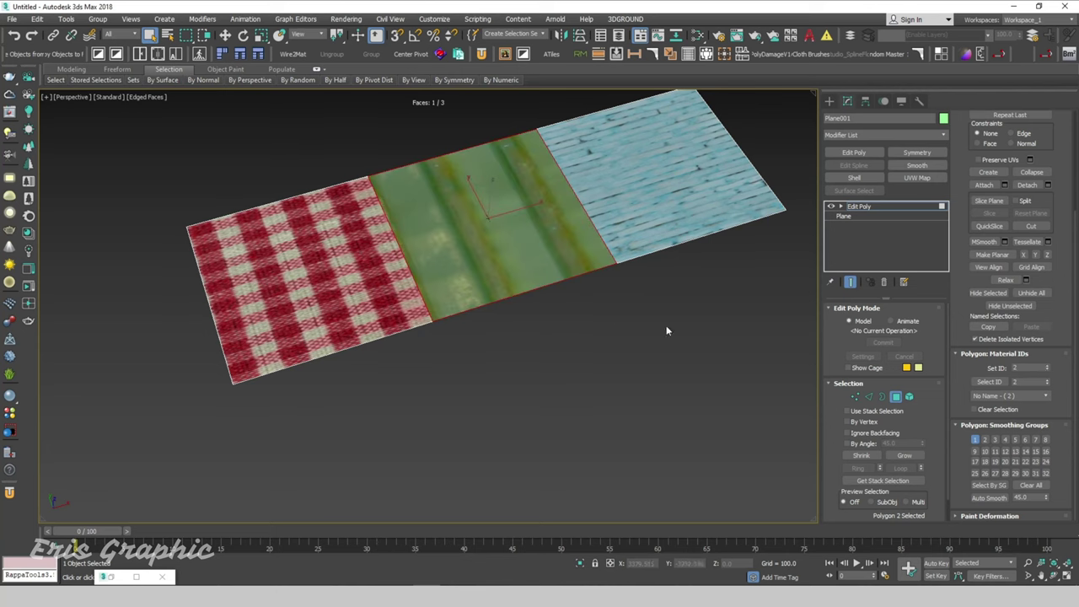
left_click(902, 394)
left_click_drag(663, 362, 533, 233)
mouse_move(532, 233)
middle_mouse_down("alt")
mouse_move(610, 312)
mouse_move(615, 288)
middle_mouse_up("alt")
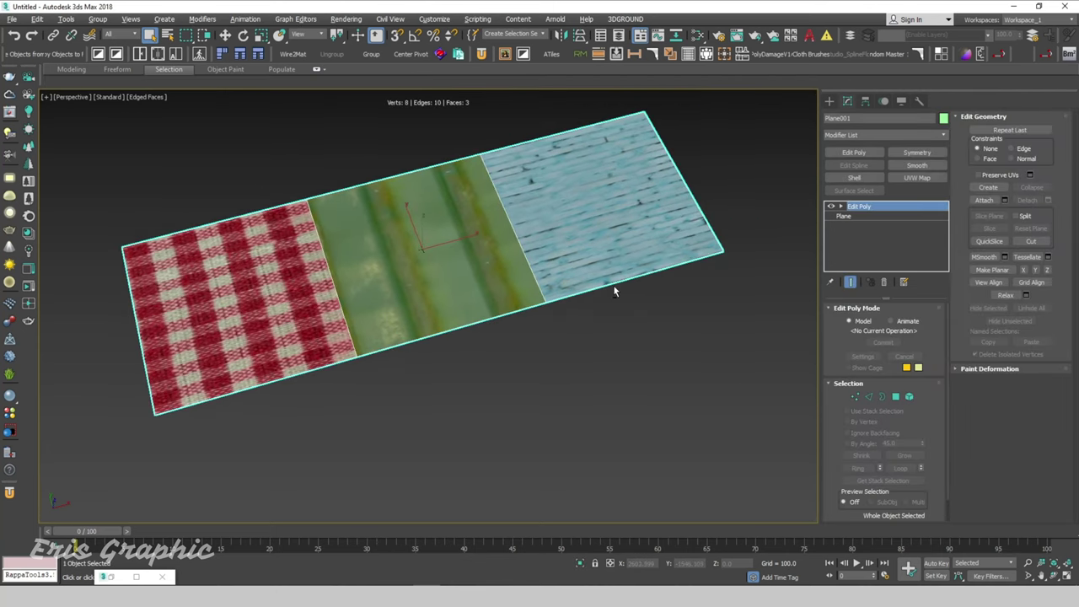
- Add a Box UVW Map modifier with Length and Width 1500 and inspect the finer tiling
left_click(925, 182)
left_click(872, 373)
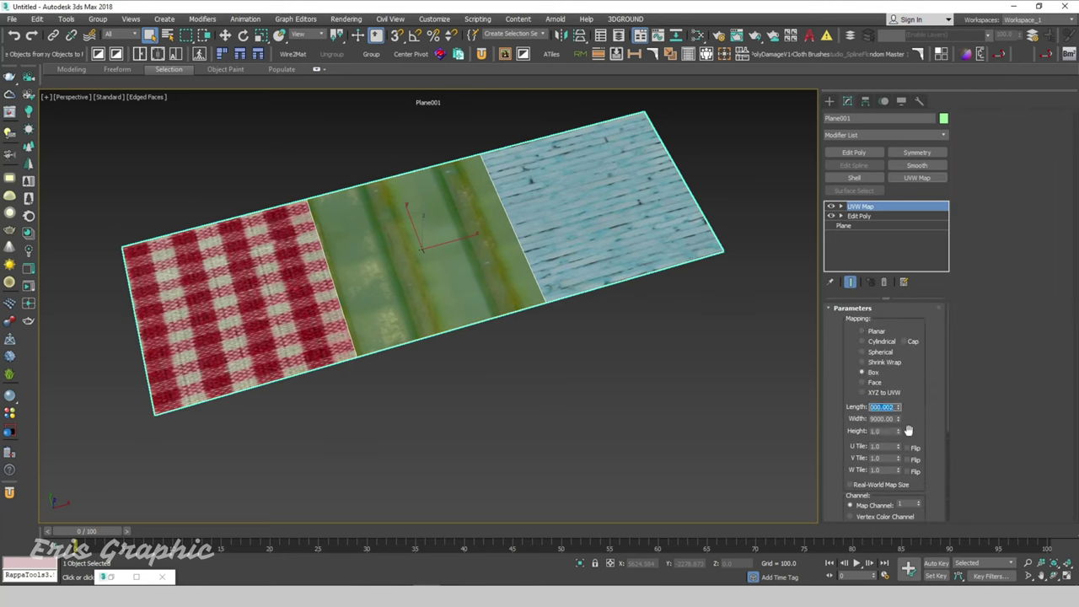
type("1500")
key("Tab")
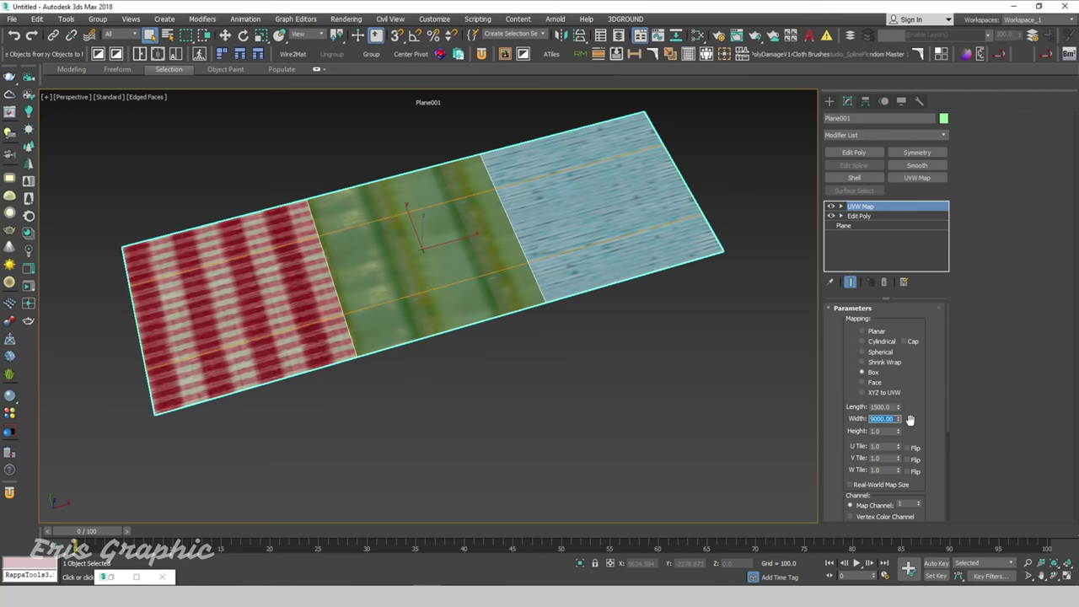
type("1500")
key("Tab")
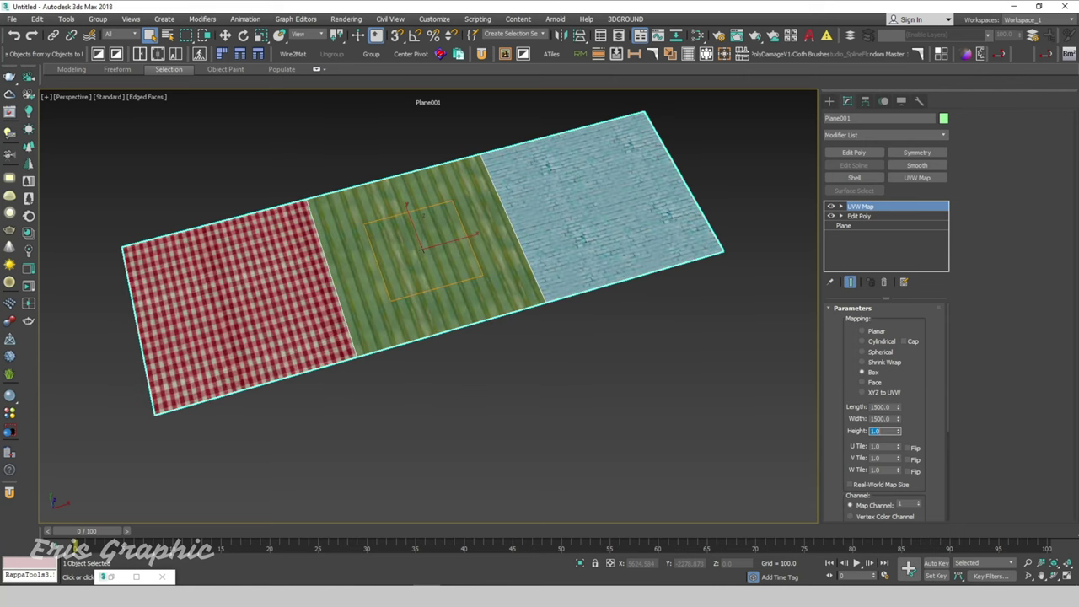
left_click(515, 374)
scroll(515, 374, "up", 5)
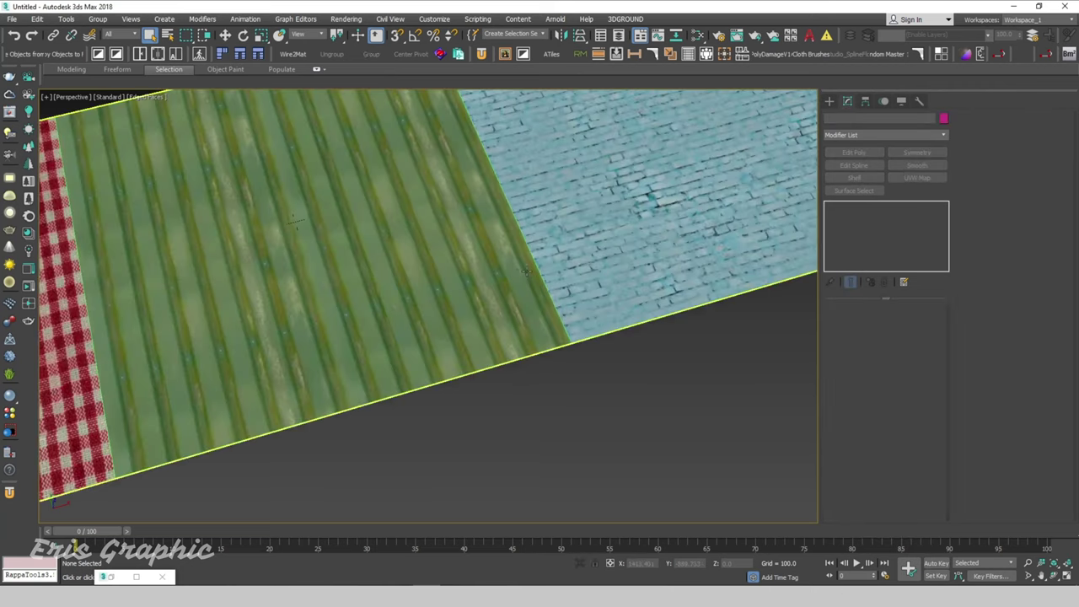
scroll(545, 317, "down", 5)
mouse_move(545, 316)
middle_mouse_down("alt")
mouse_move(613, 375)
mouse_move(619, 308)
mouse_move(619, 332)
mouse_move(611, 316)
mouse_move(639, 332)
middle_mouse_up("alt")
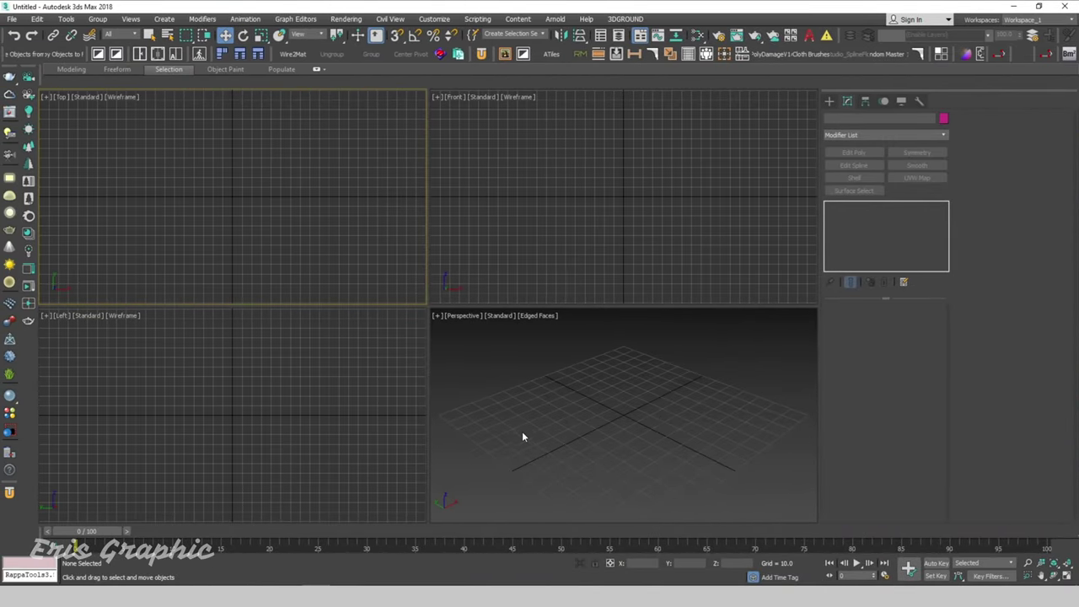
- In a maximized Perspective view, create a plane with Length and Width 3000
left_click(693, 462)
key("alt+w")
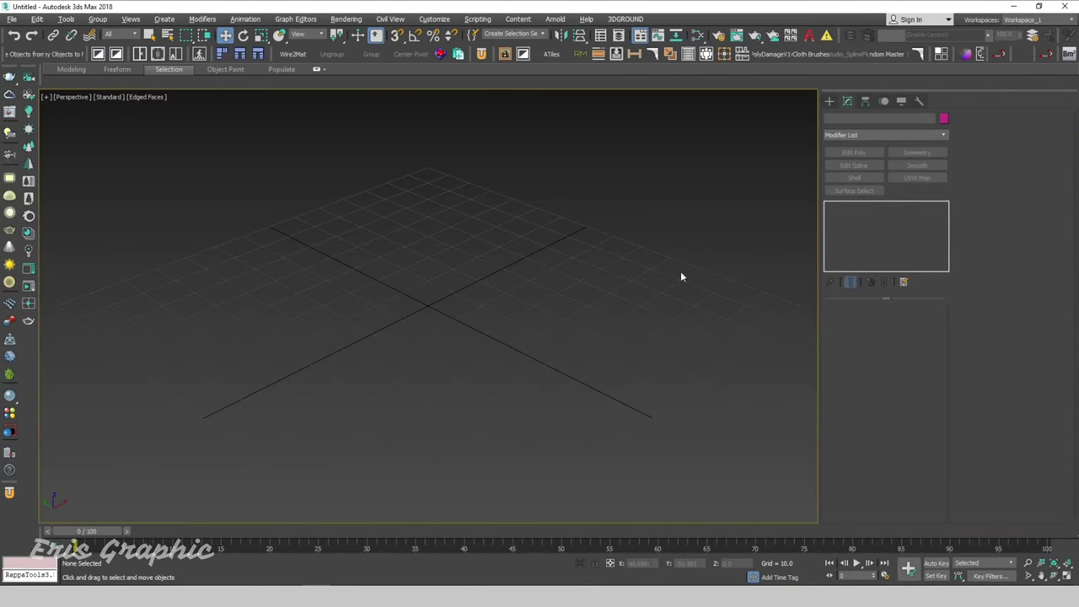
left_click(829, 101)
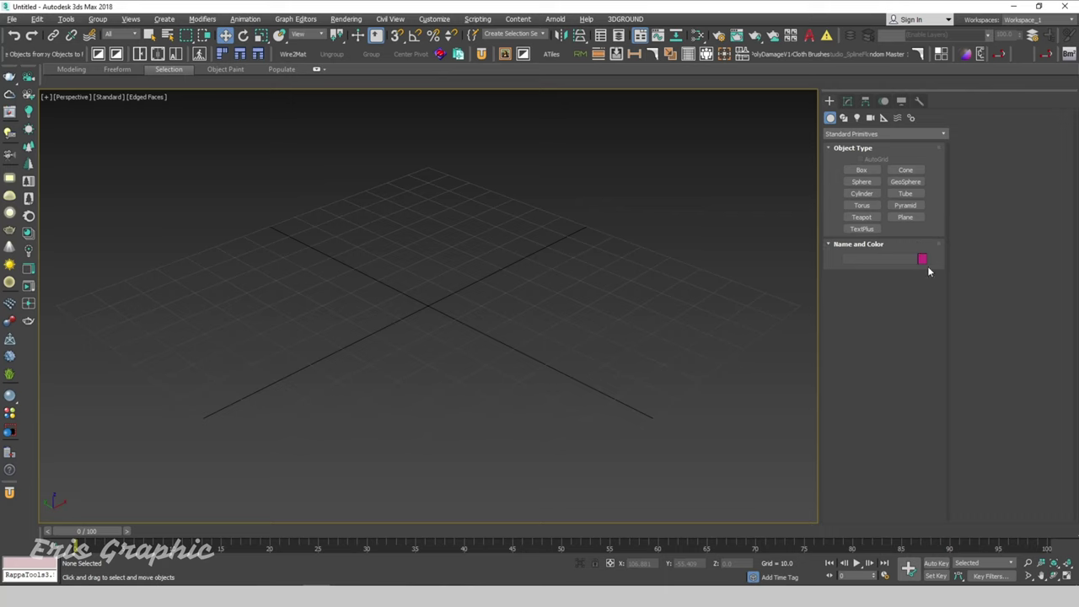
left_click(912, 216)
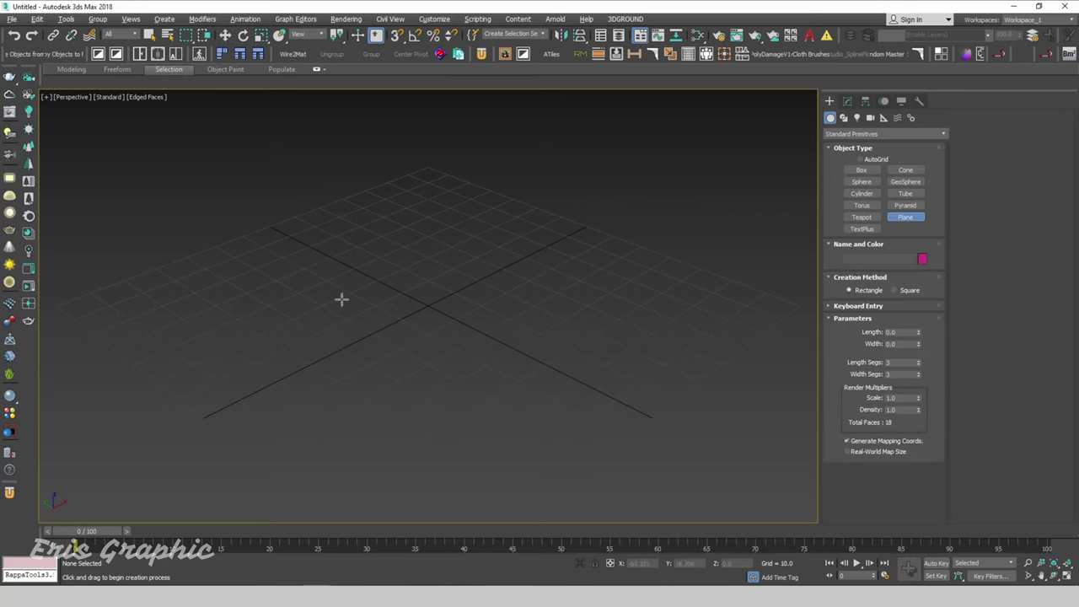
mouse_move(342, 299)
left_mouse_down()
mouse_move(431, 346)
mouse_move(494, 307)
left_mouse_up()
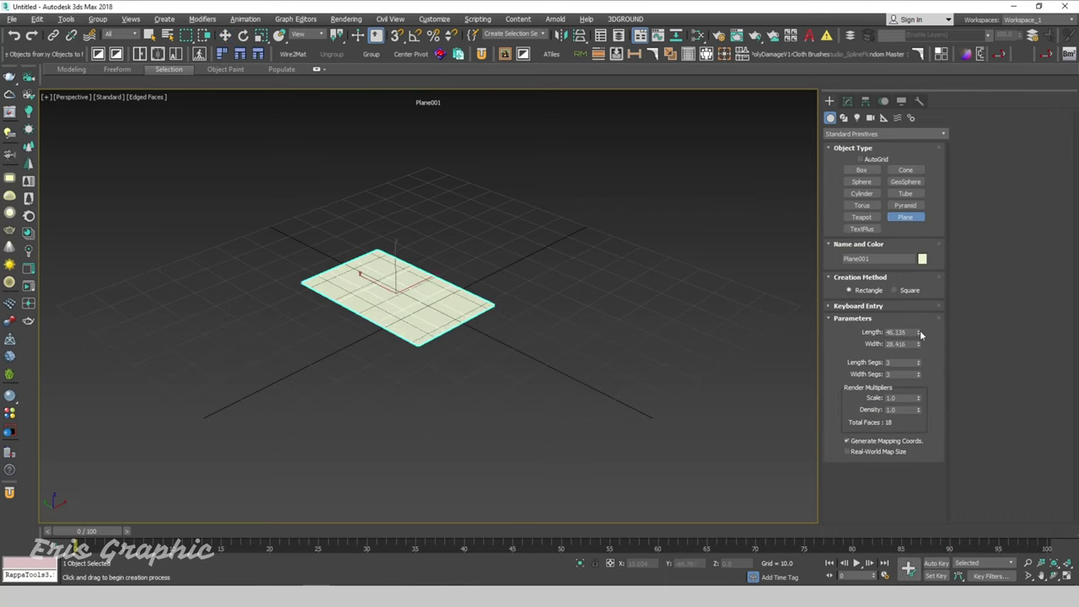
left_click_drag(919, 332, 920, 327)
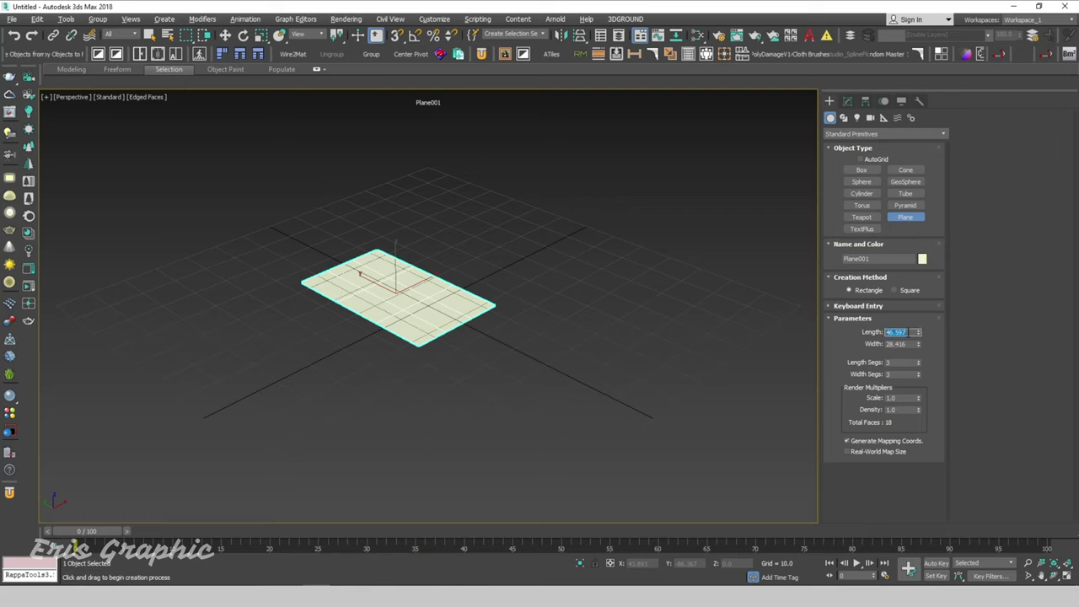
type("3000")
key("Tab")
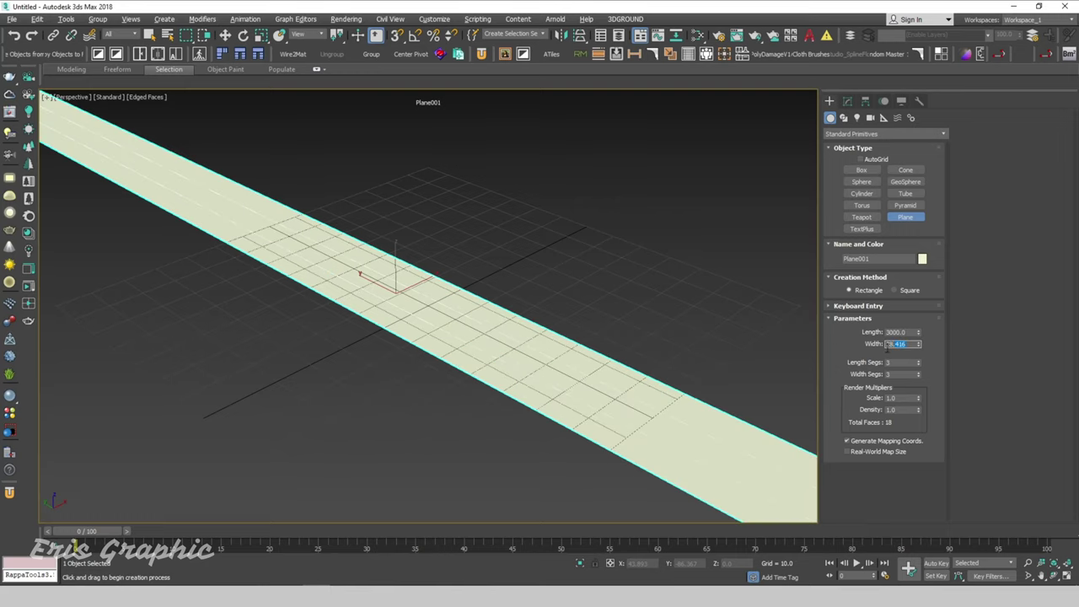
type("3000")
key("Return")
- Frame the plane, show its 3×3 tiles with edged faces, and open its object colour choices
scroll(568, 306, "down", 5)
scroll(568, 307, "down", 5)
key("w")
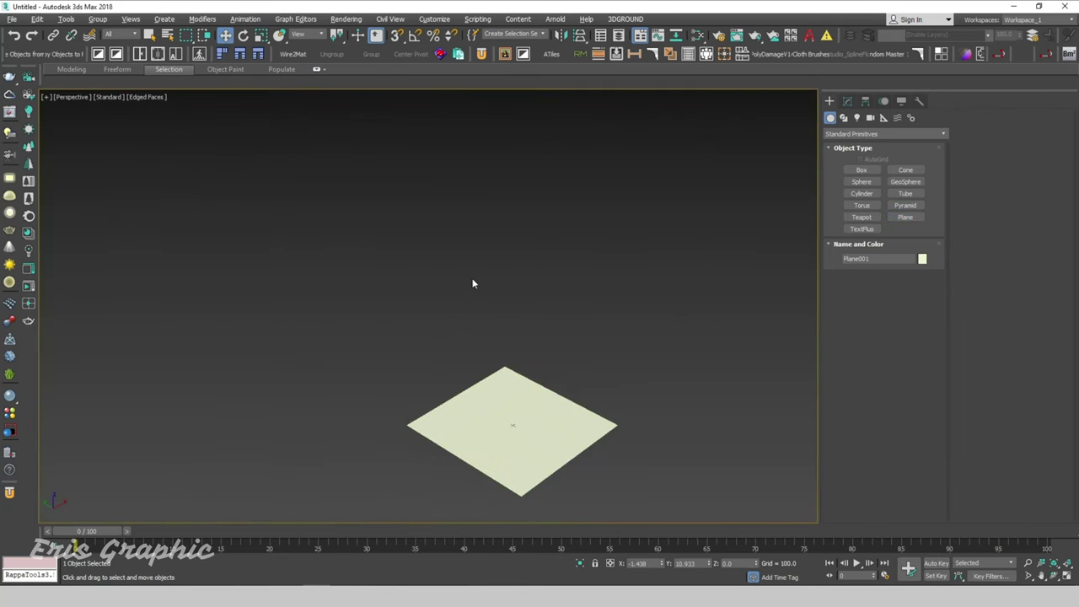
left_click(473, 283)
scroll(571, 311, "up", 5)
scroll(590, 258, "down", 3)
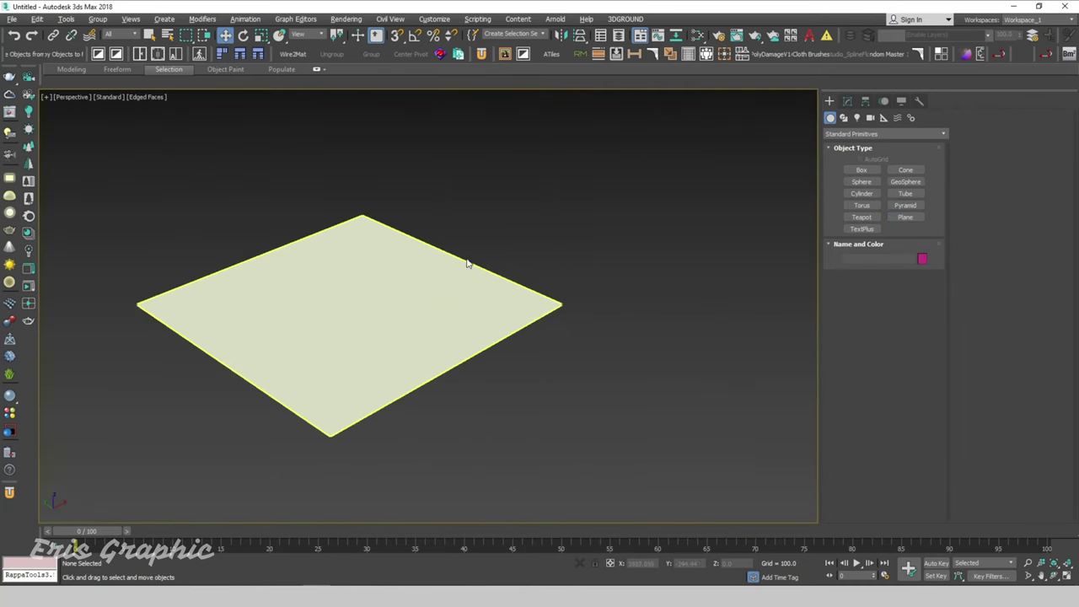
left_click(489, 295)
key("F4")
left_click(620, 446)
left_click(370, 242)
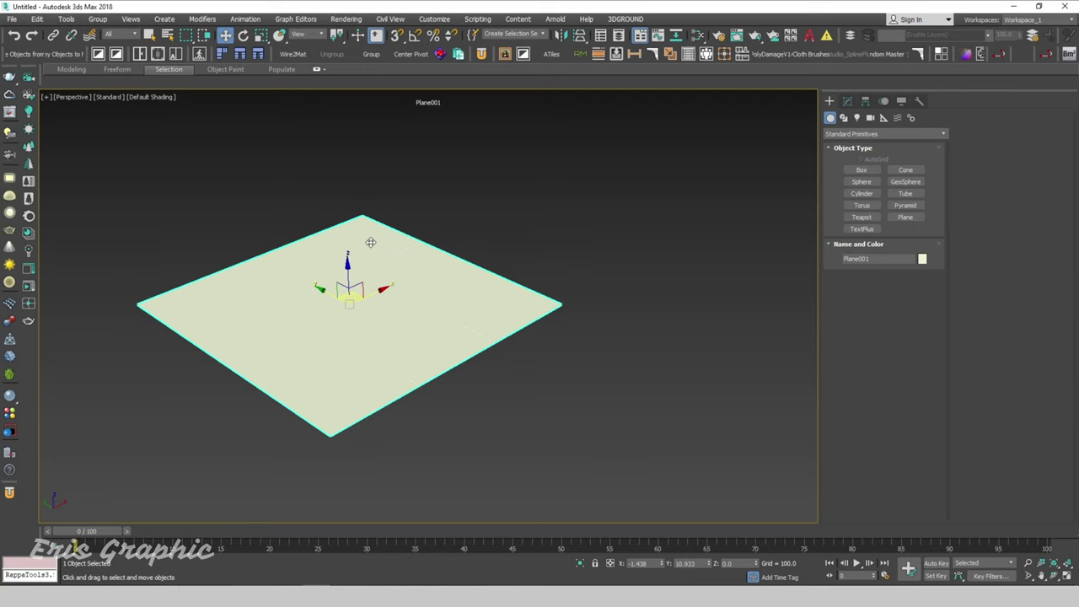
key("F4")
middle_click_drag(518, 264, 559, 313, "alt")
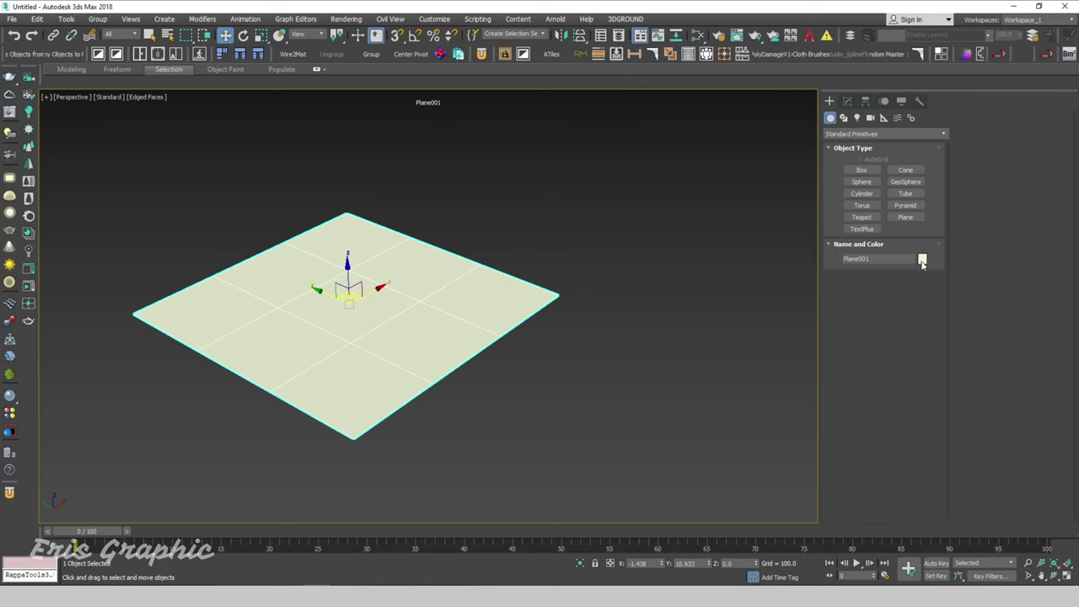
left_click(923, 260)
- Colour the plane bright green and add an Edit Poly modifier to it
left_click(518, 290)
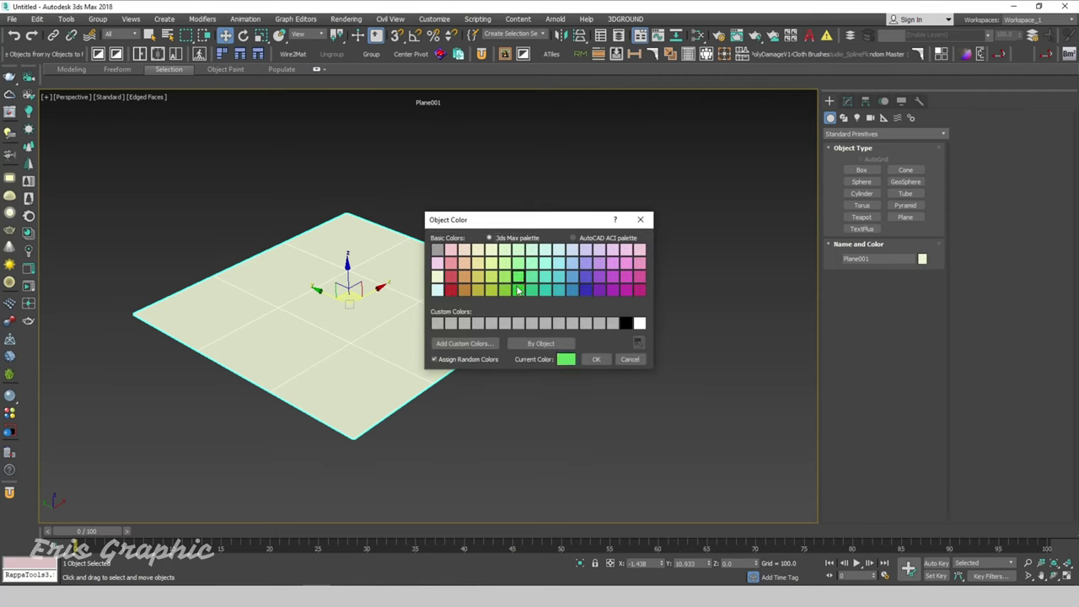
left_click(597, 359)
left_click_drag(579, 441, 481, 268)
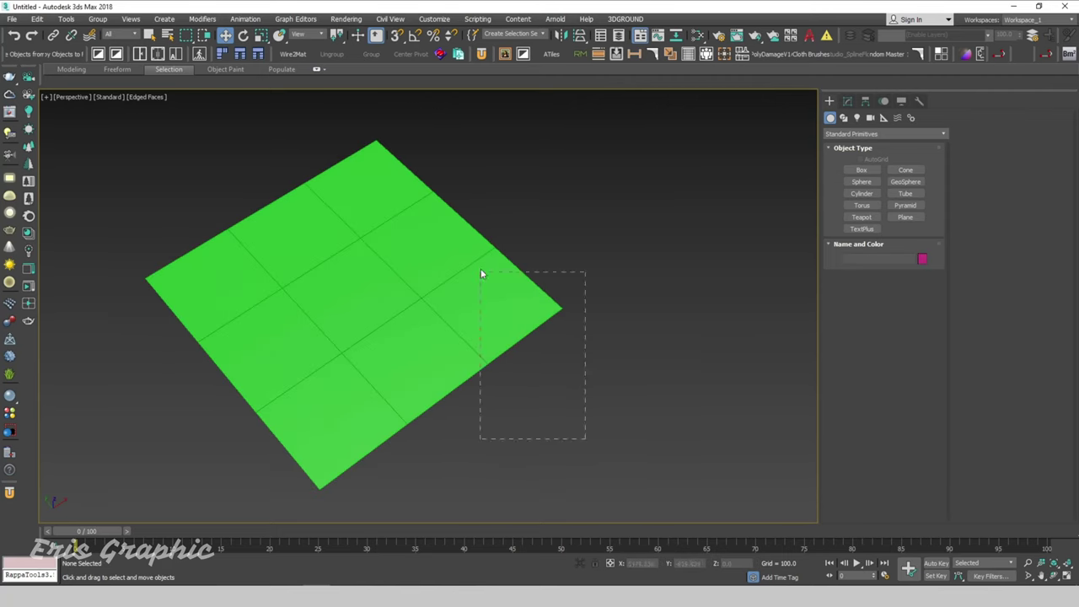
left_click(848, 101)
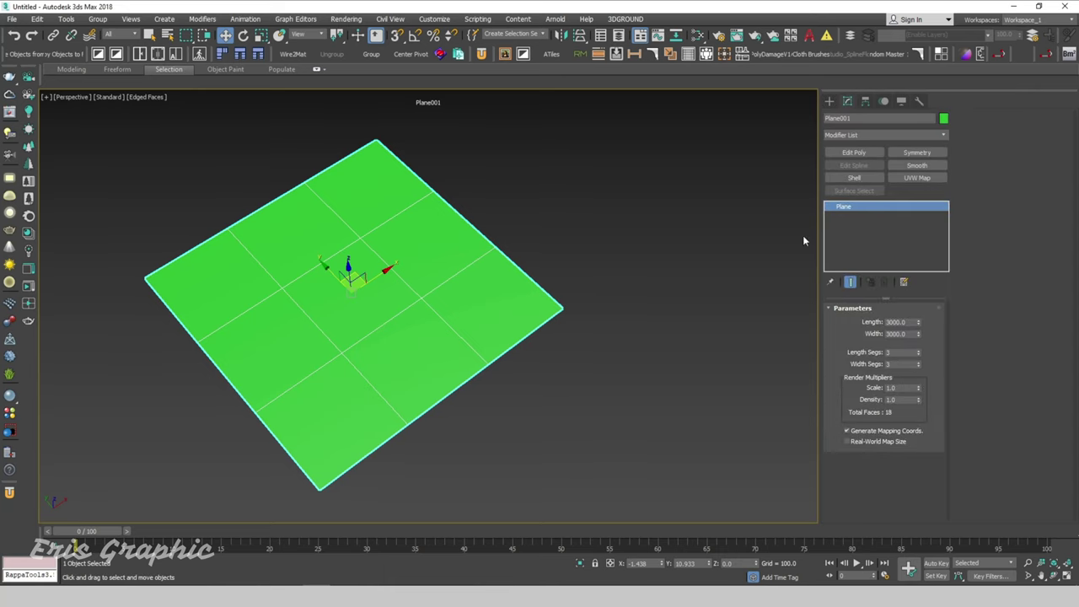
left_click(856, 154)
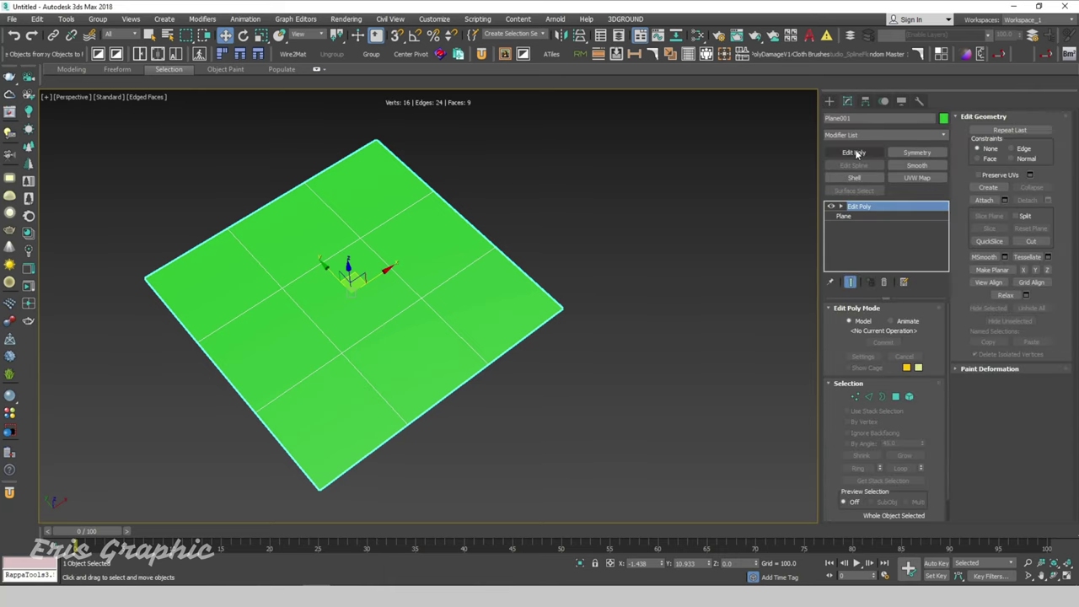
- Select all of the plane's edges in Edge mode and split them
left_click(660, 382)
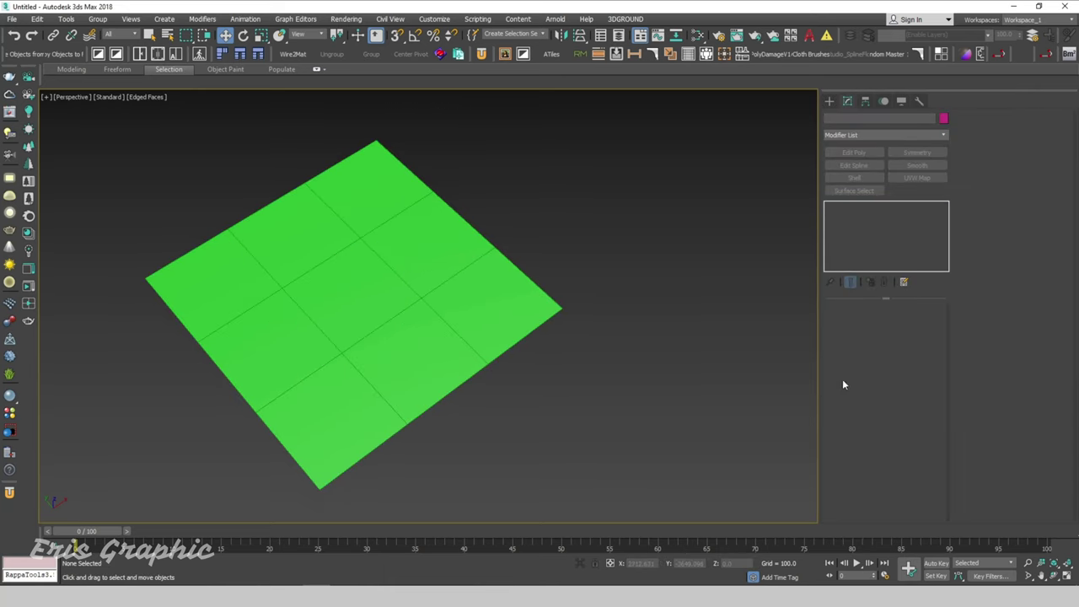
left_click(531, 302)
left_click(896, 396)
scroll(669, 329, "down", 3)
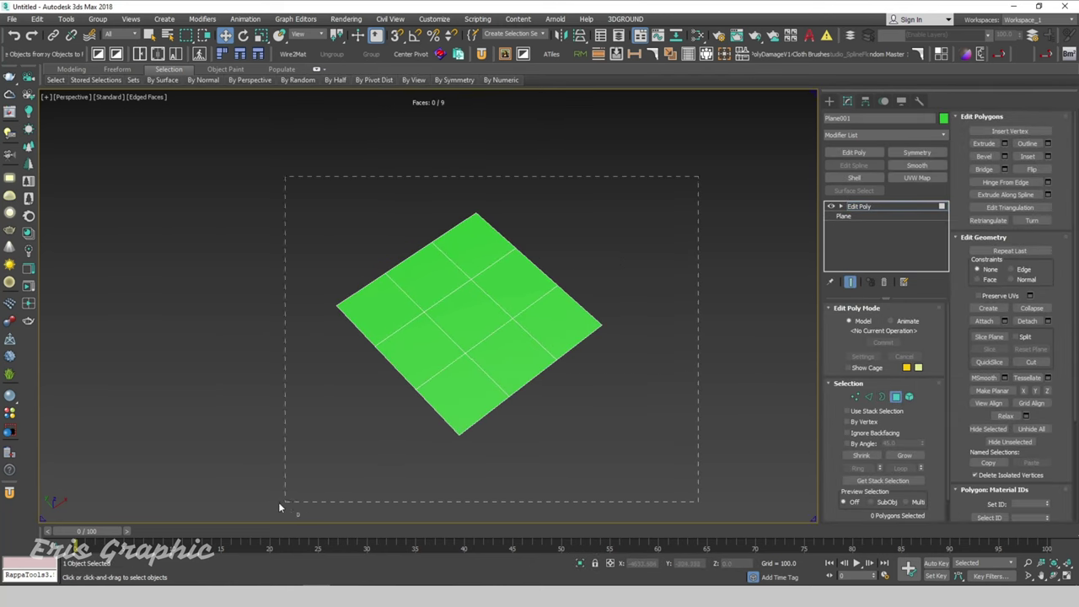
left_click_drag(280, 507, 283, 504)
left_click(869, 396)
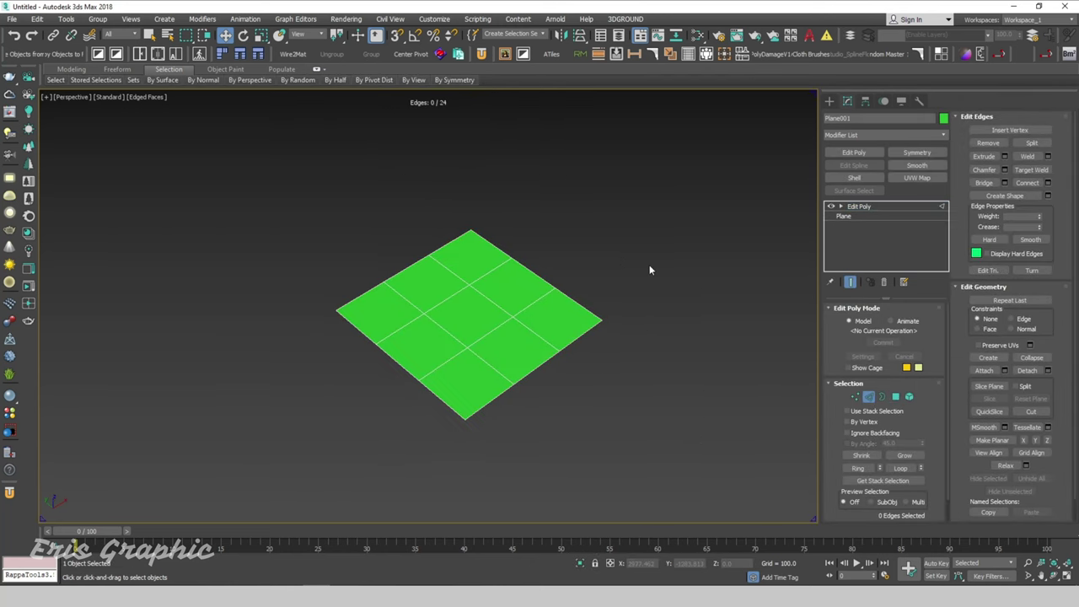
left_click_drag(228, 182, 783, 462)
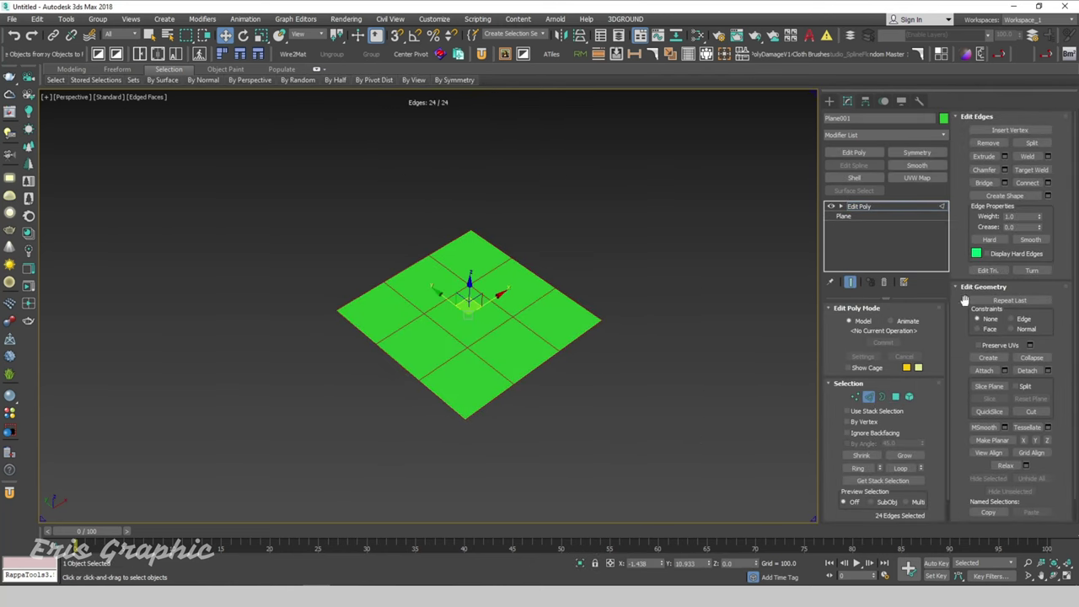
left_click(1031, 143)
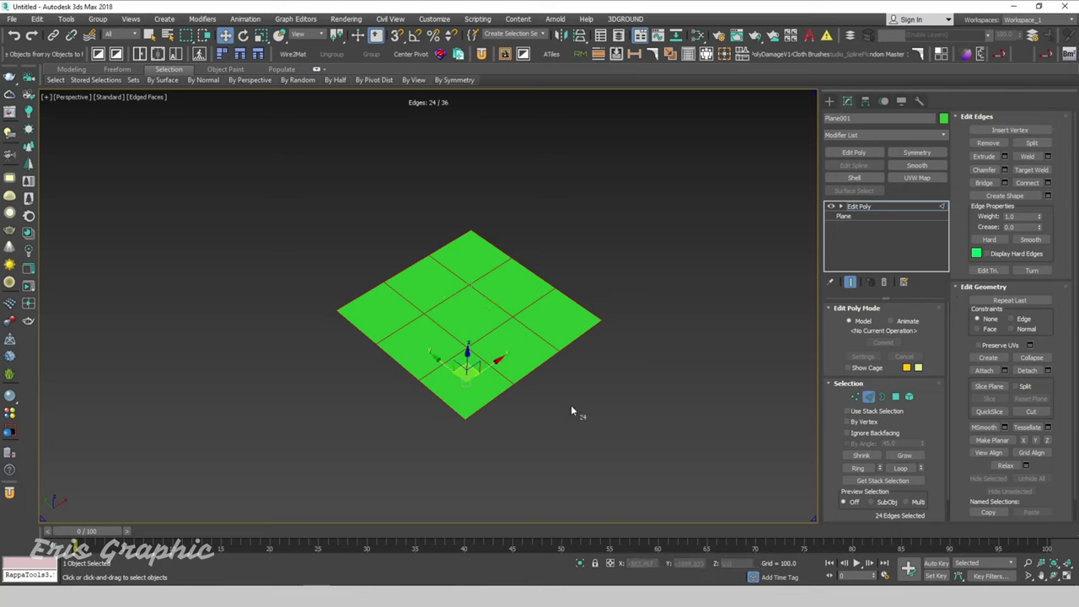
left_click(896, 396)
left_click(574, 326)
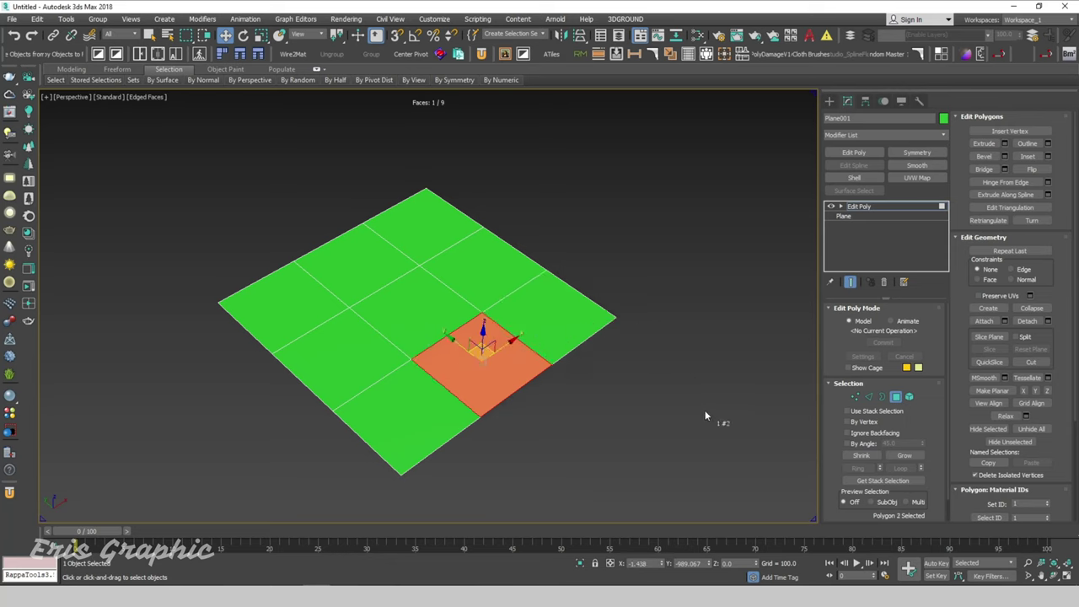
scroll(947, 442, "down", 2)
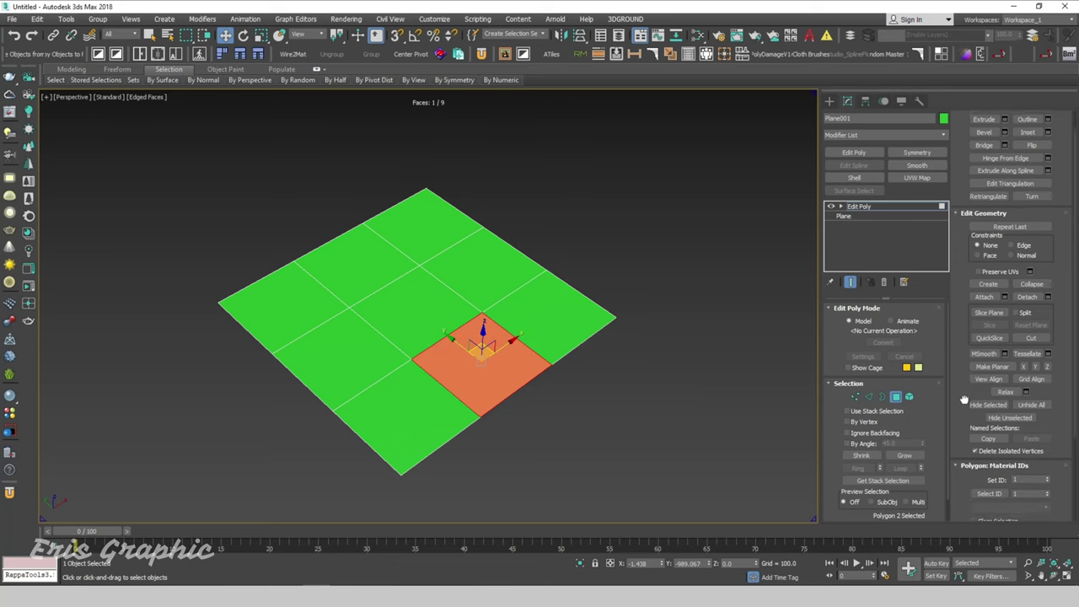
scroll(1026, 416, "down", 3)
key("q")
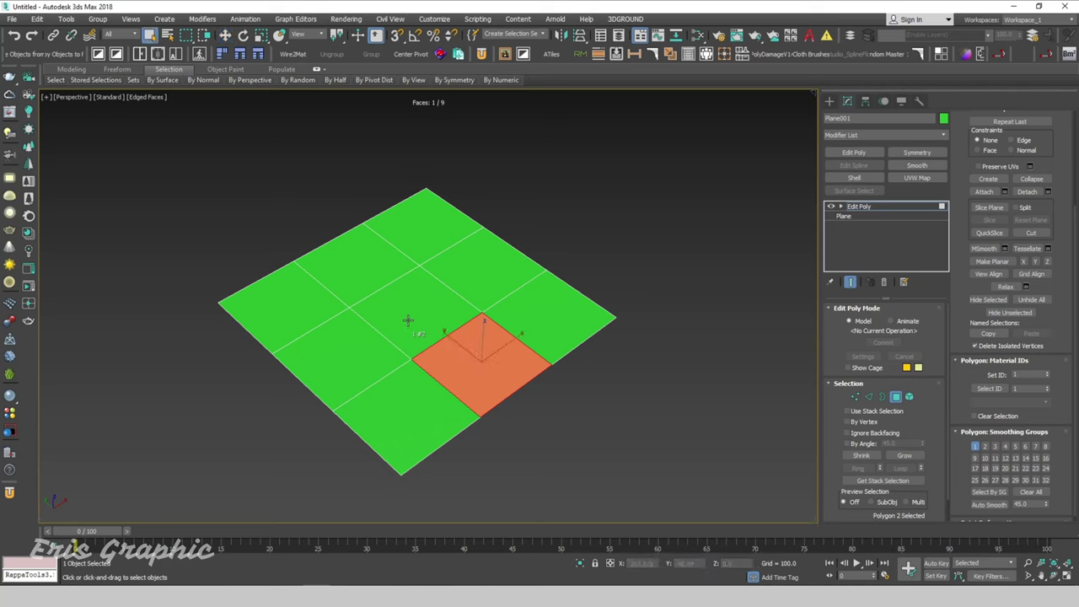
left_click(408, 319)
left_click(358, 358)
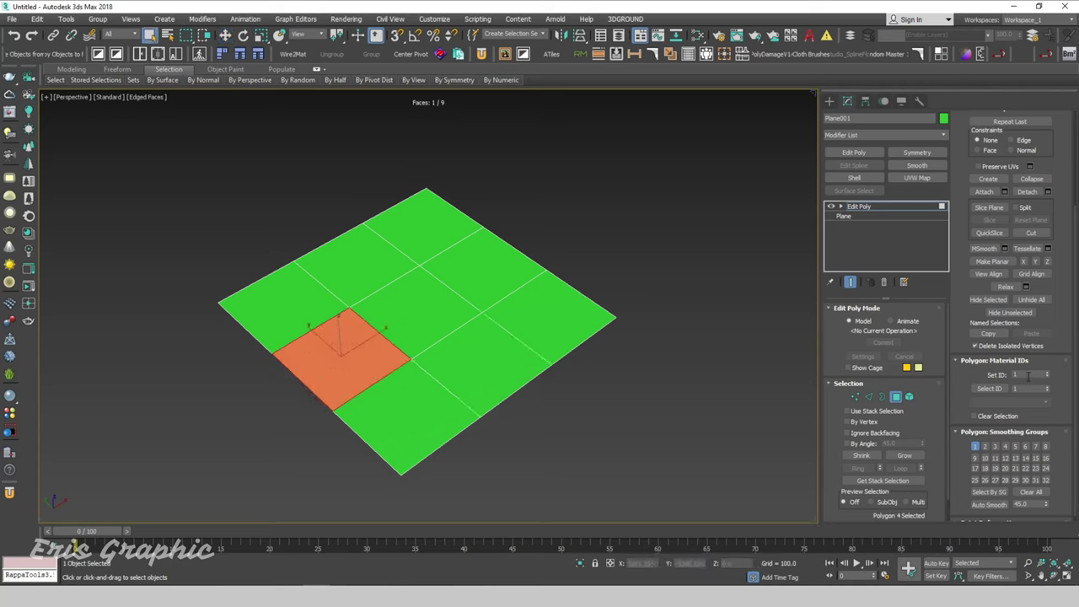
left_click(439, 420)
left_click(493, 387)
left_click(552, 333)
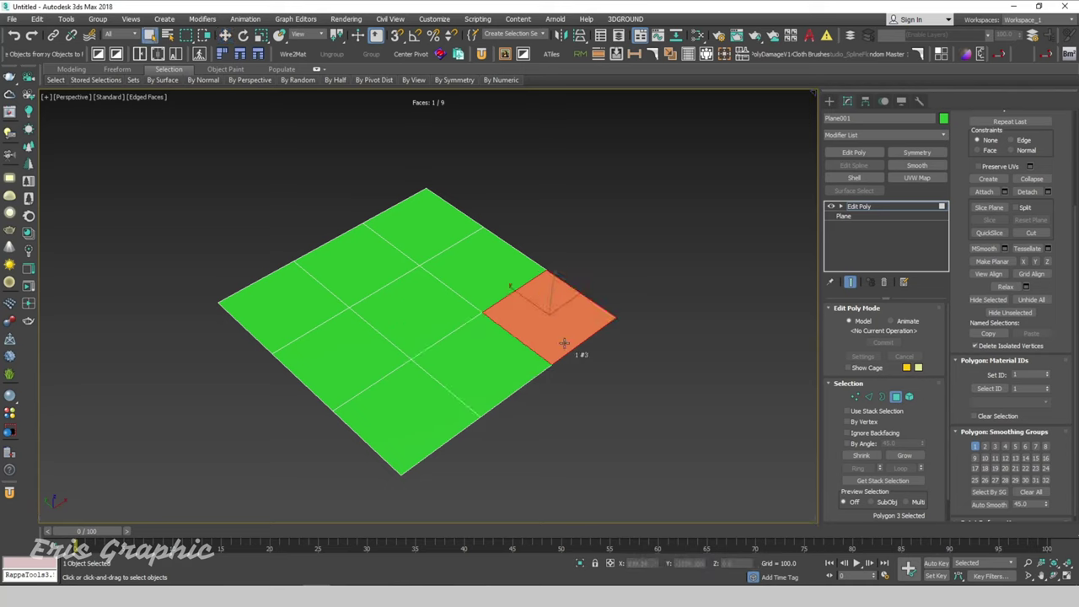
left_click(896, 396)
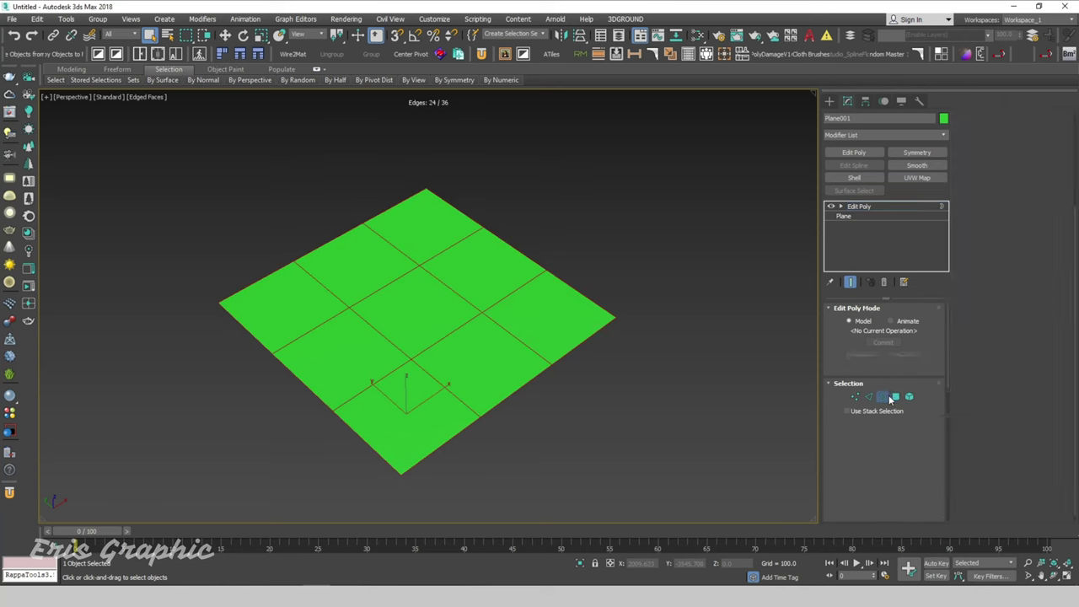
left_click(561, 230)
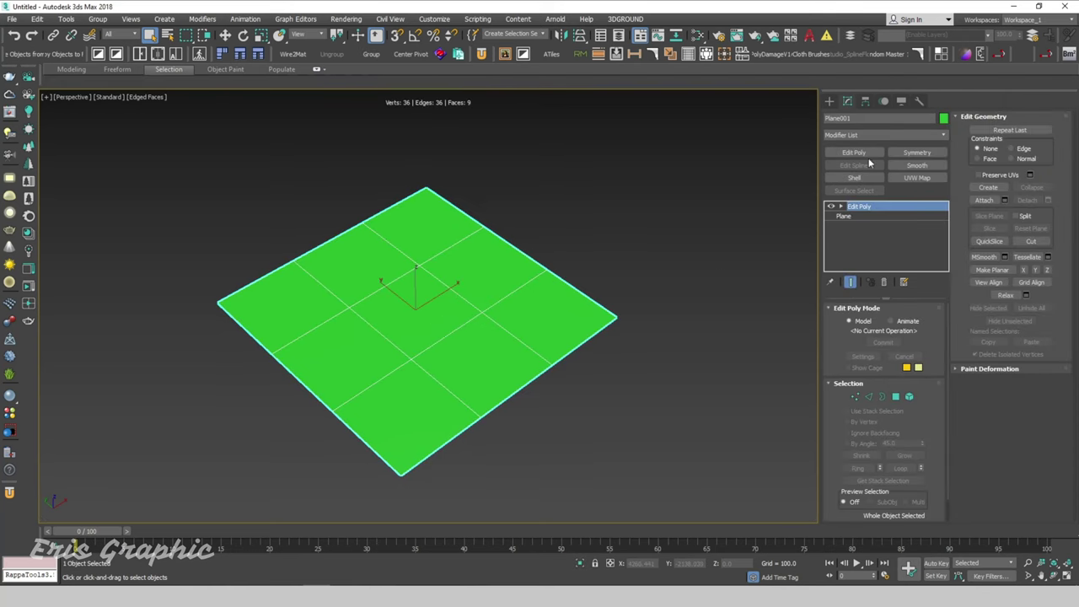
- Add a MaterialByElement modifier with ID Count 9 and Random Distribution
left_click(874, 134)
type("m")
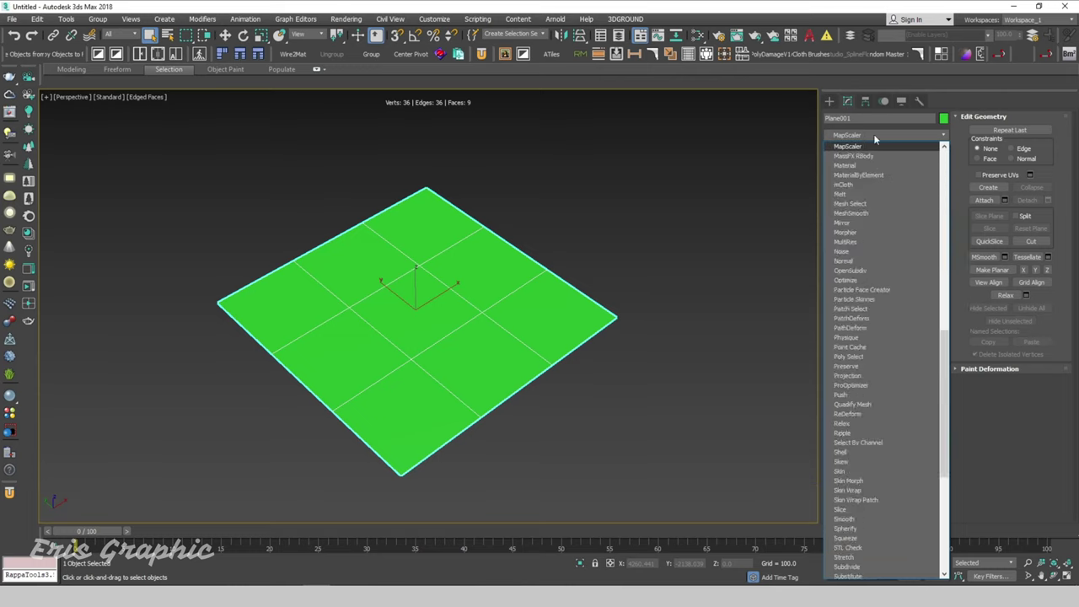
left_click(878, 174)
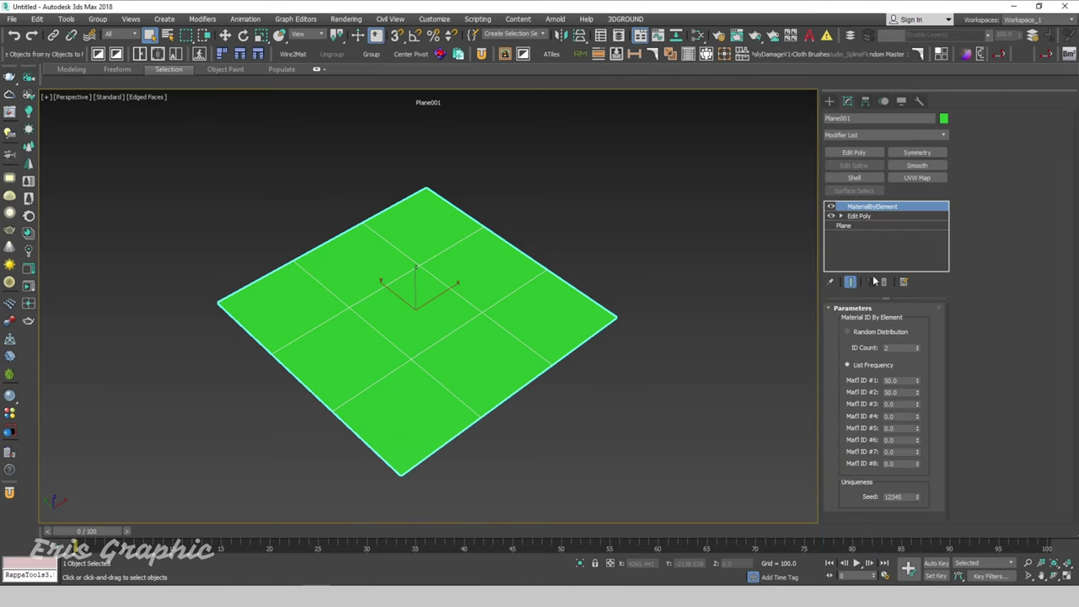
left_click_drag(639, 230, 516, 331)
left_click_drag(921, 348, 923, 324)
left_click(869, 333)
- Stack another Edit Poly modifier above MaterialByElement
left_click(657, 252)
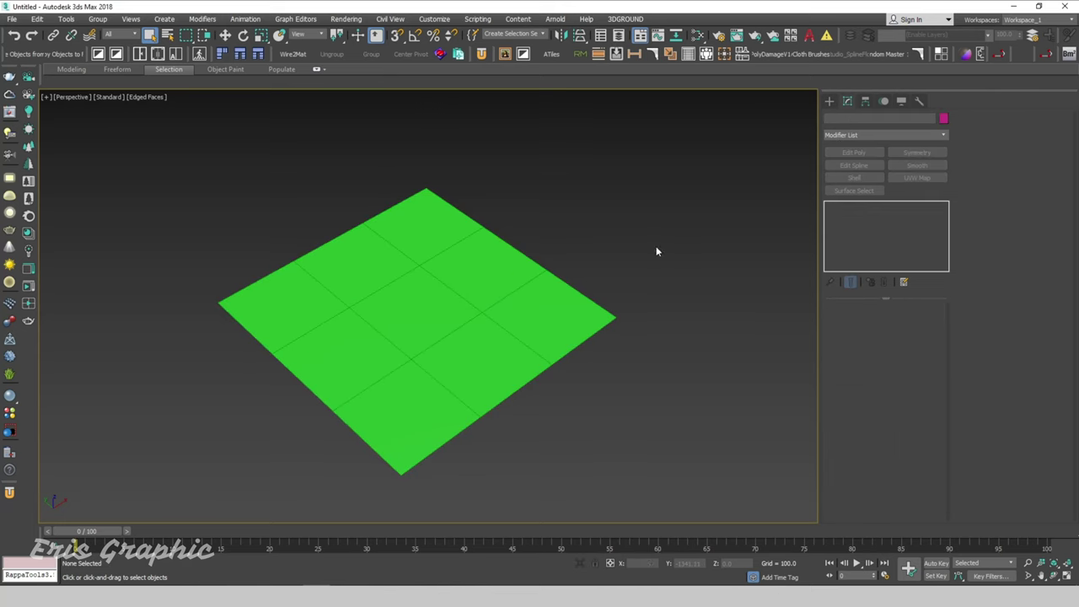
left_click(523, 323)
left_click(853, 152)
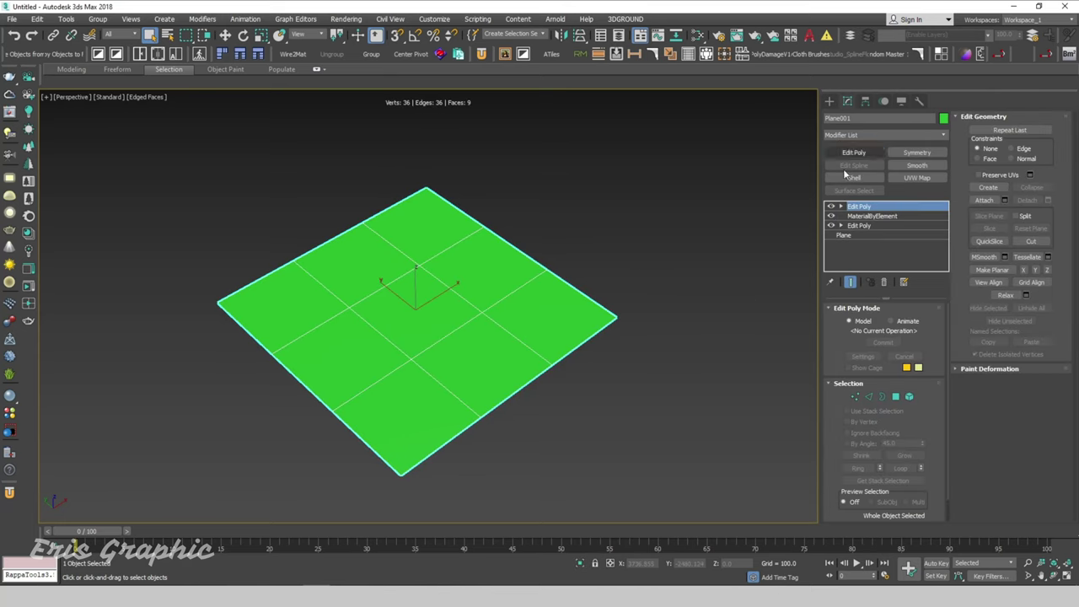
left_click(633, 248)
key("ctrl+z")
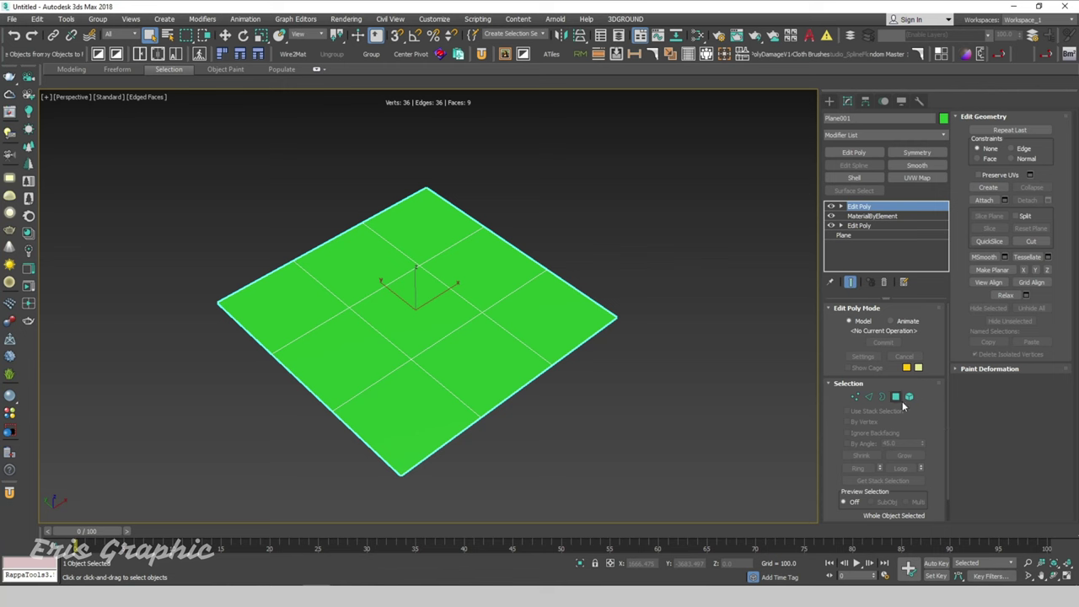
- Check several tiles in Polygon mode to confirm they carry different material IDs
left_click(896, 396)
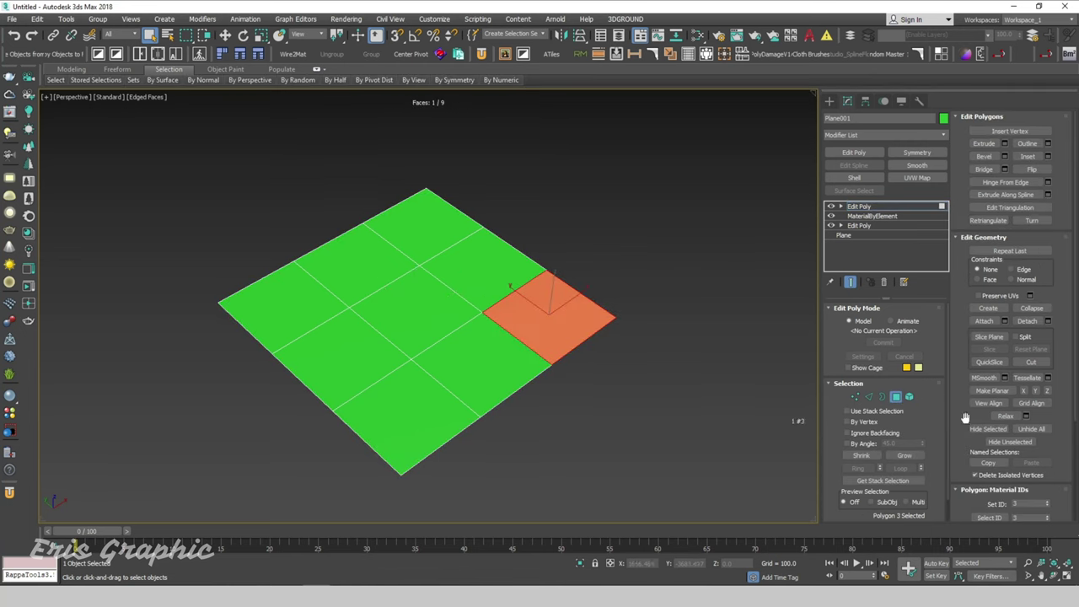
left_click_drag(965, 417, 984, 196)
left_click(482, 266)
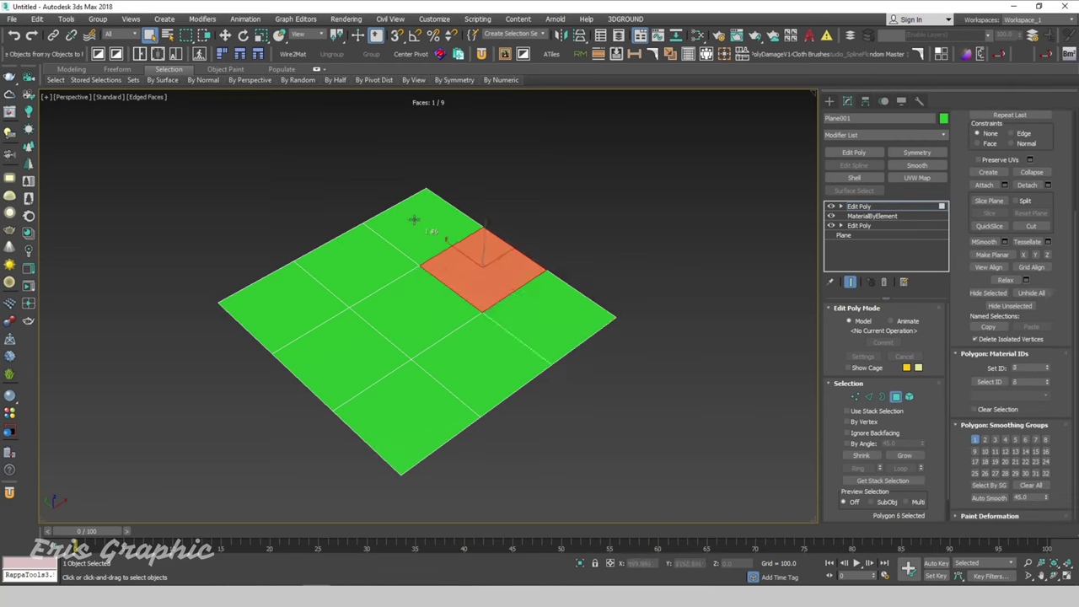
left_click(415, 221)
left_click(285, 317)
left_click(327, 350)
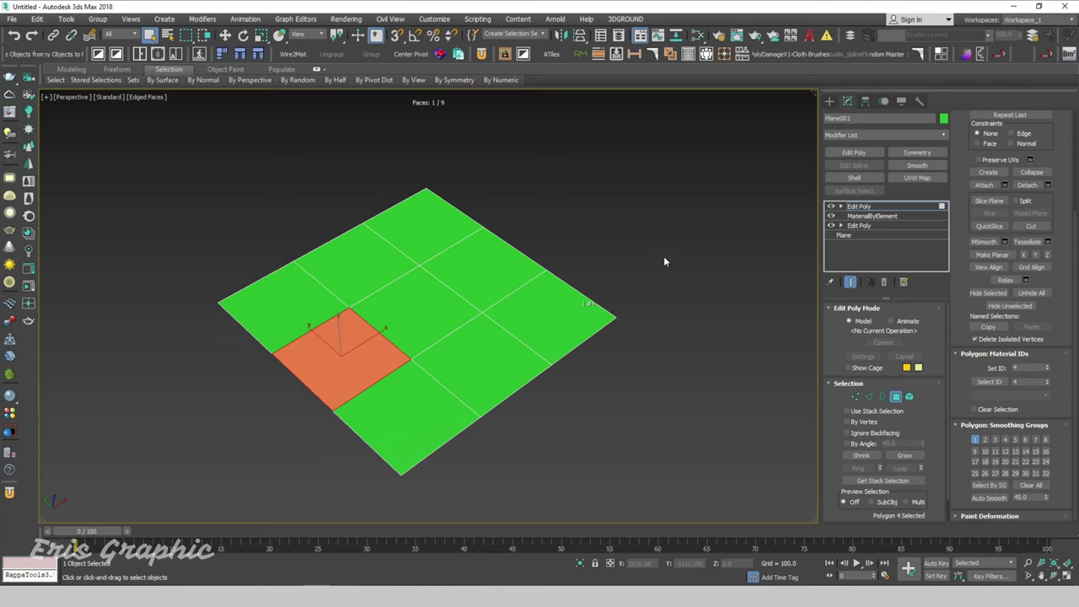
left_click(895, 396)
- Deselect the plane and open the Slate Material Editor with M
left_click(674, 245)
middle_click_drag(663, 234, 634, 244)
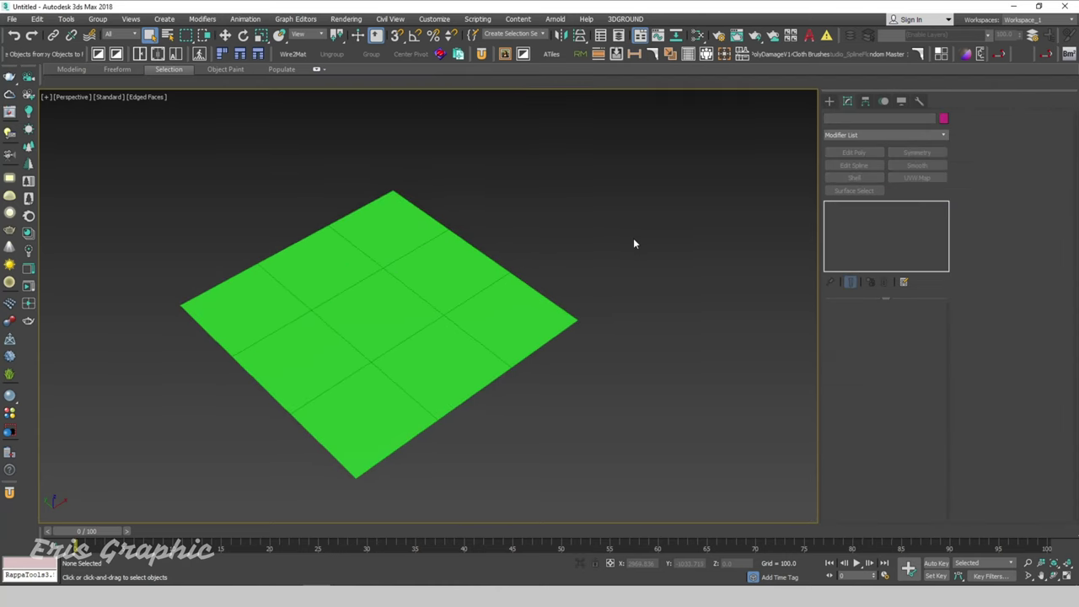
key("m")
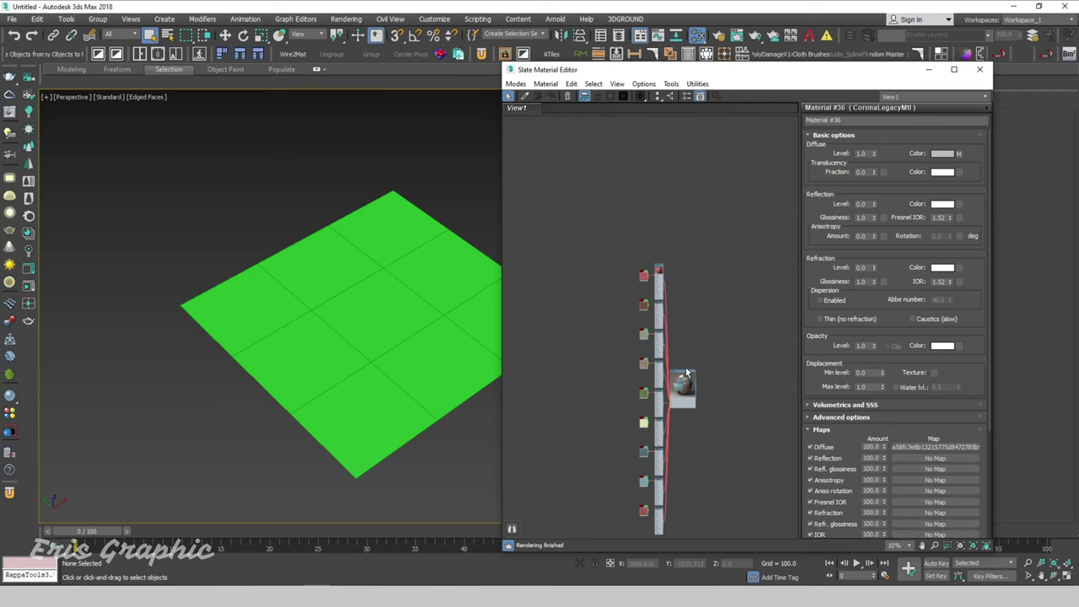
- Assign Multi/Sub-Object Material #35 to Plane001, then close the Slate Material Editor
double_click(683, 379)
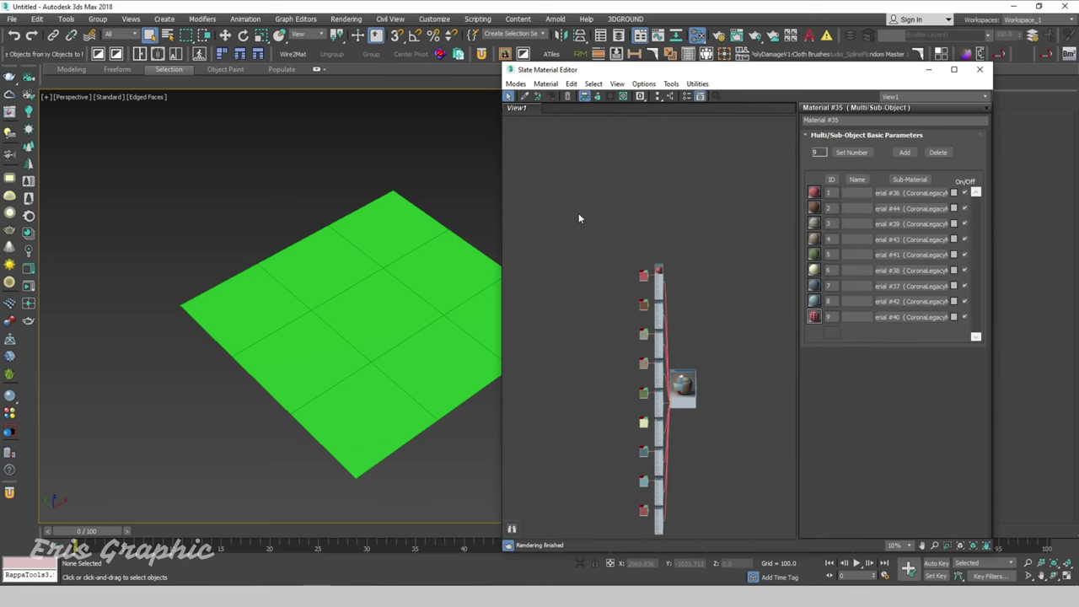
scroll(675, 289, "up", 3)
scroll(674, 289, "up", 2)
mouse_move(460, 180)
left_mouse_down()
mouse_move(341, 237)
mouse_move(410, 246)
left_mouse_up()
left_click(552, 96)
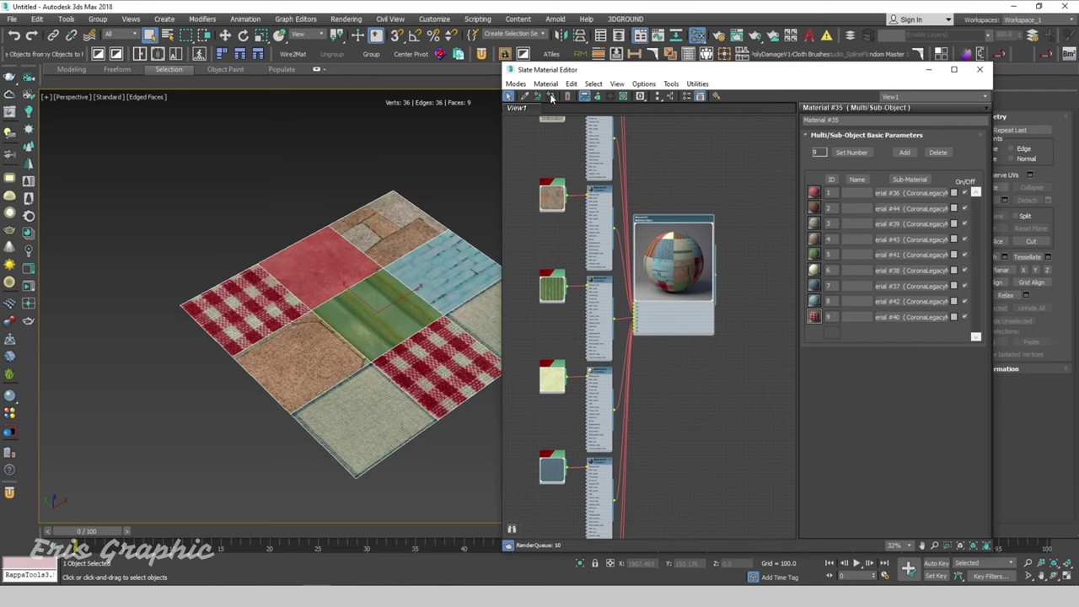
left_click(979, 69)
left_click_drag(585, 261, 412, 324)
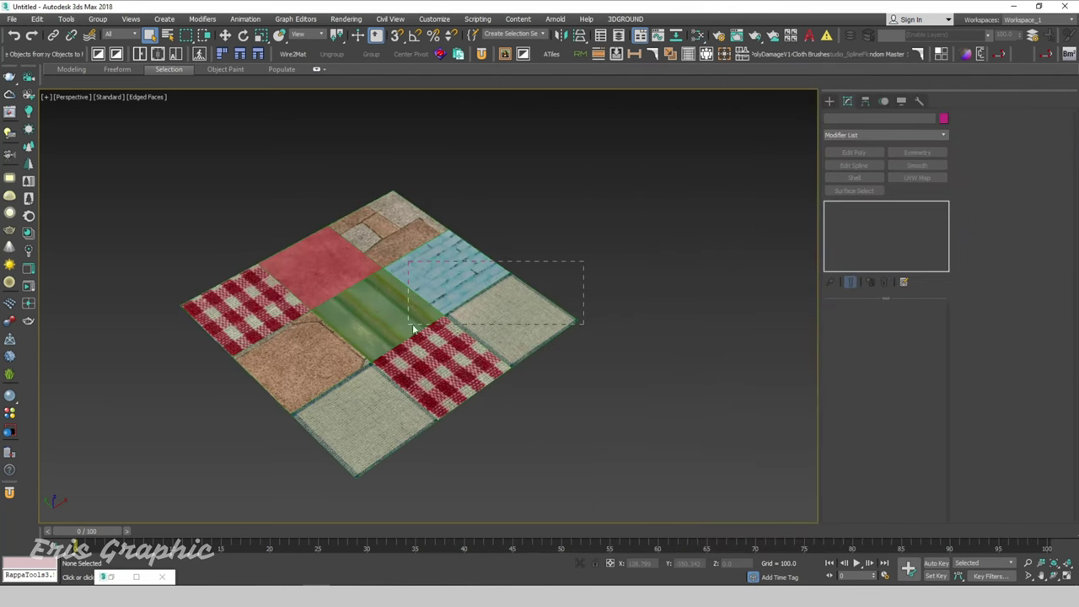
mouse_move(554, 323)
middle_mouse_down("alt")
mouse_move(641, 295)
mouse_move(600, 328)
mouse_move(594, 318)
middle_mouse_up("alt")
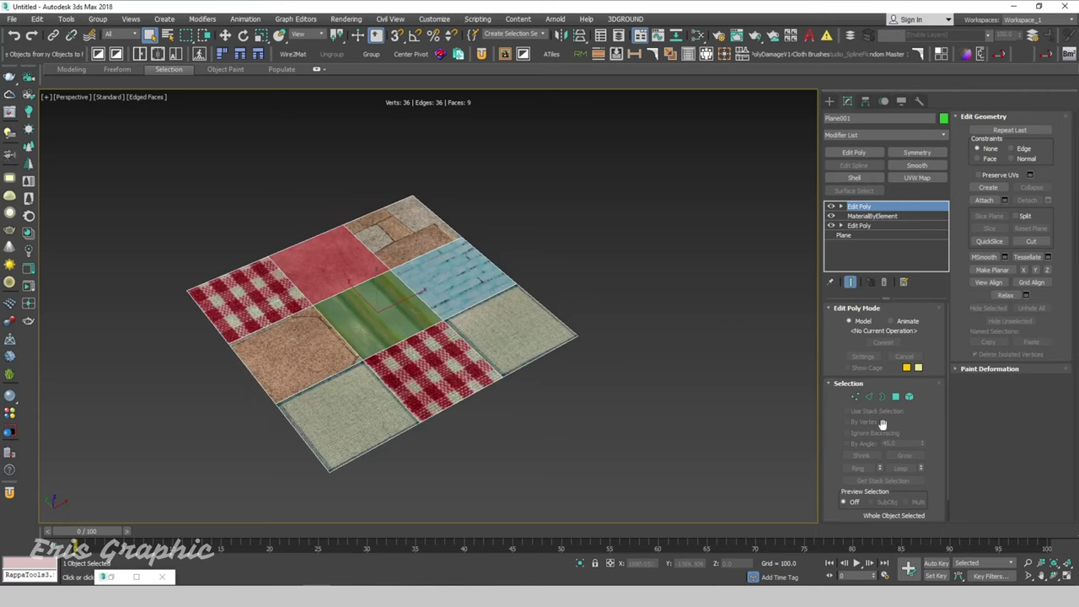
- Raise the MaterialByElement seed step by step to 12353 to reshuffle tile textures
left_click(875, 218)
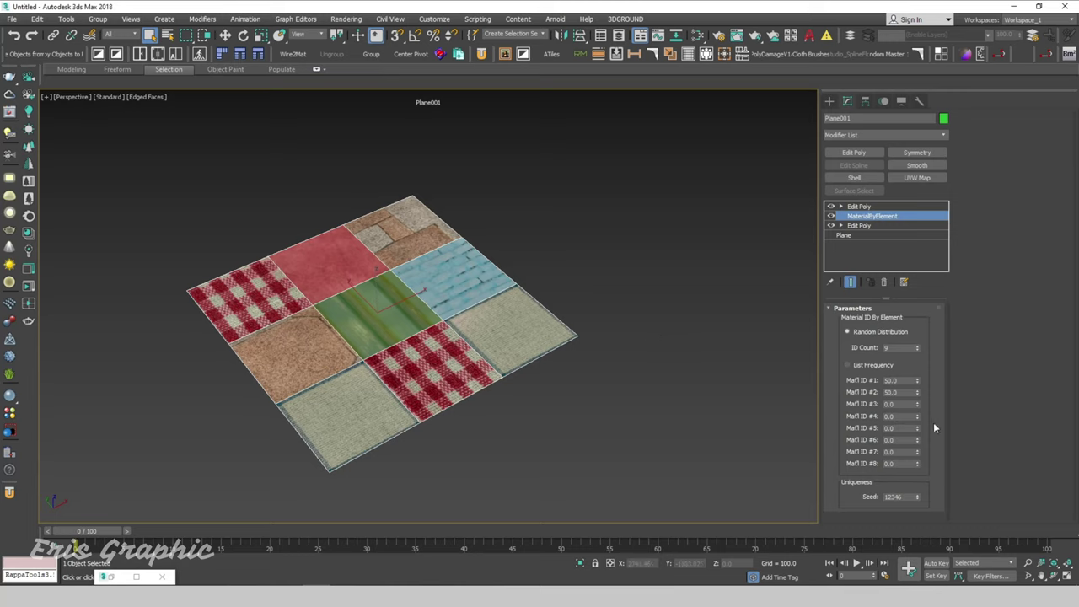
left_click(919, 495)
left_click(918, 495)
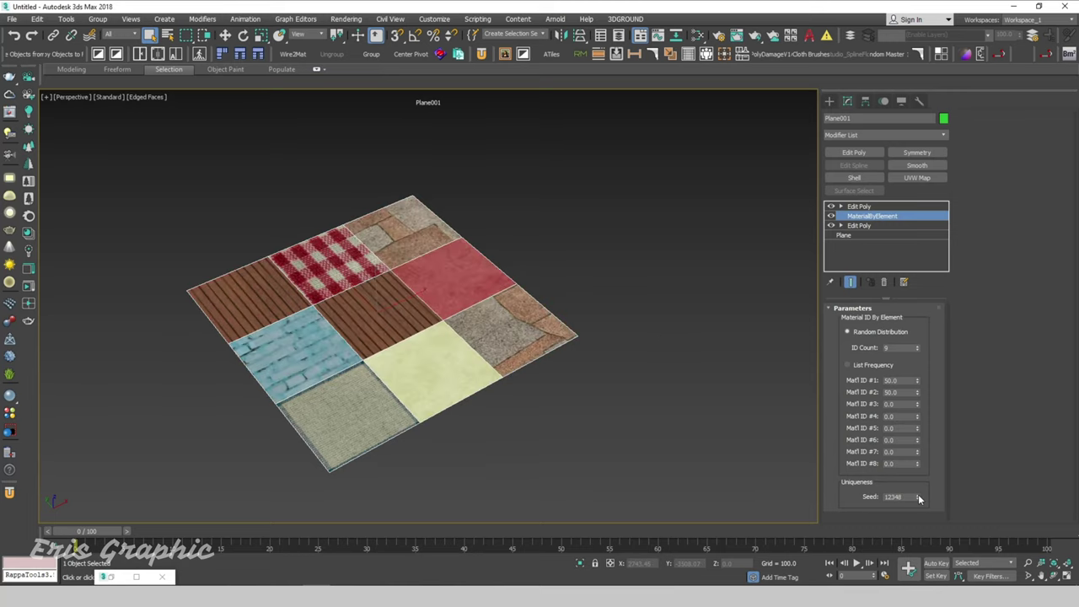
left_click(918, 495)
left_click(918, 495)
left_click(918, 495)
left_click(919, 495)
left_click(918, 495)
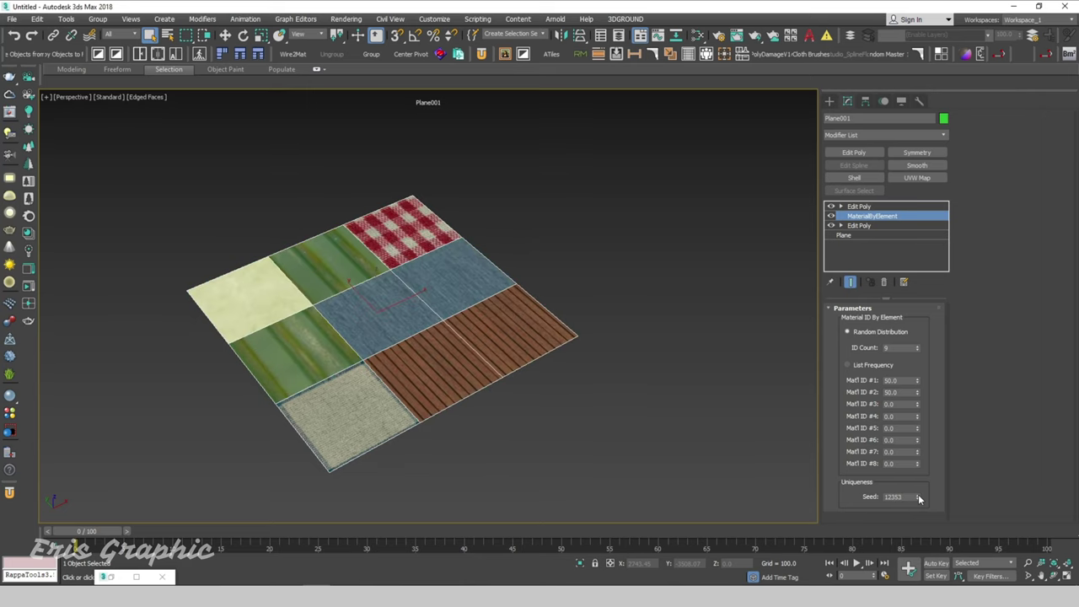
left_click(919, 495)
- Judge the new tile arrangement with edged faces toggled, then reselect the plane
left_click(641, 182)
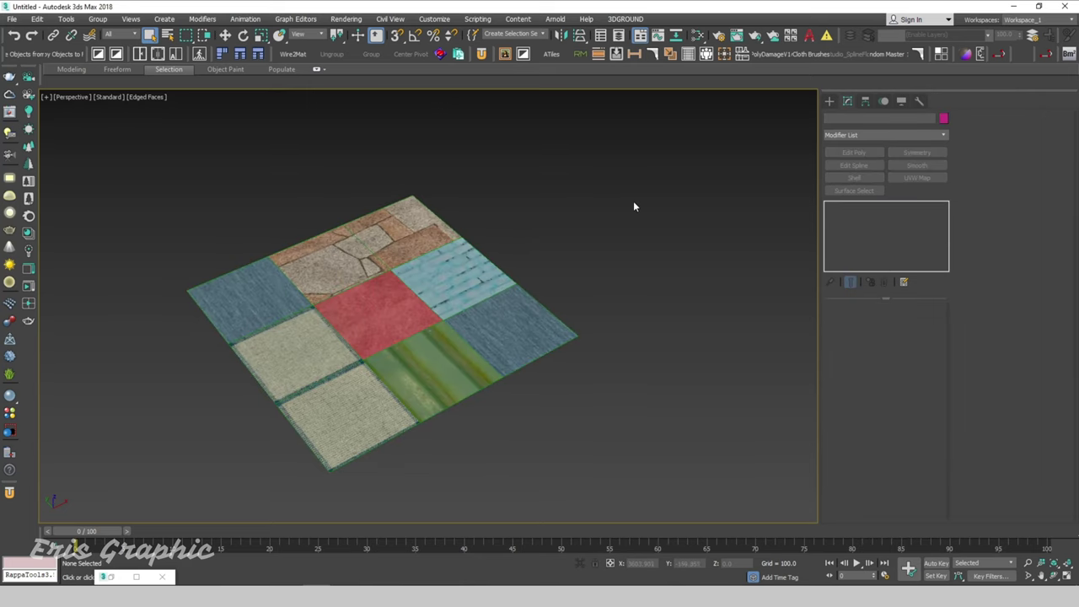
key("F4")
scroll(638, 229, "up", 3)
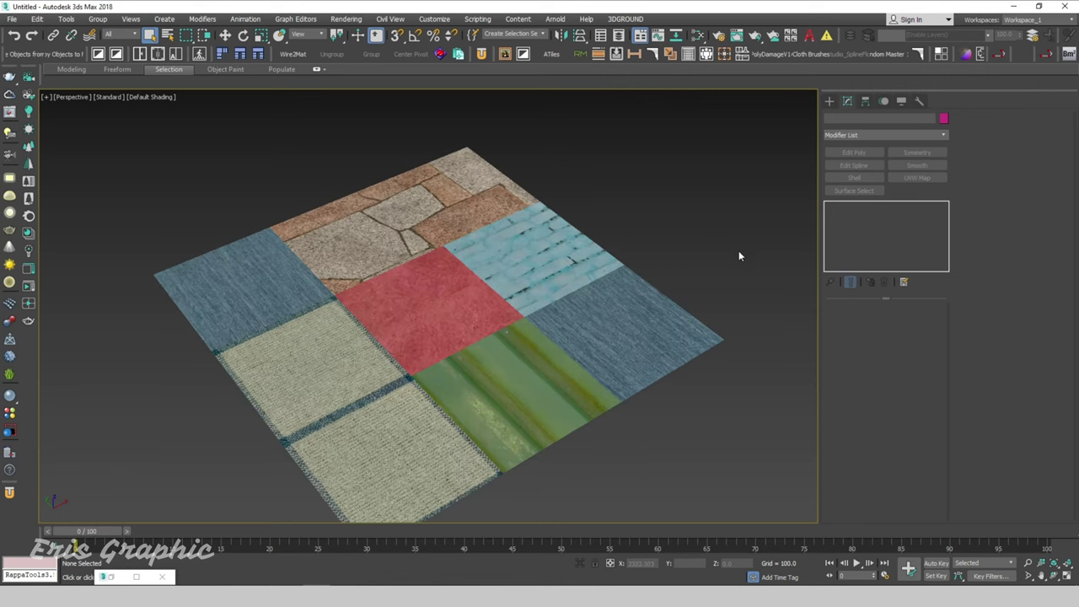
mouse_move(739, 253)
middle_mouse_down()
mouse_move(718, 224)
mouse_move(739, 271)
mouse_move(753, 269)
middle_mouse_up()
key("F4")
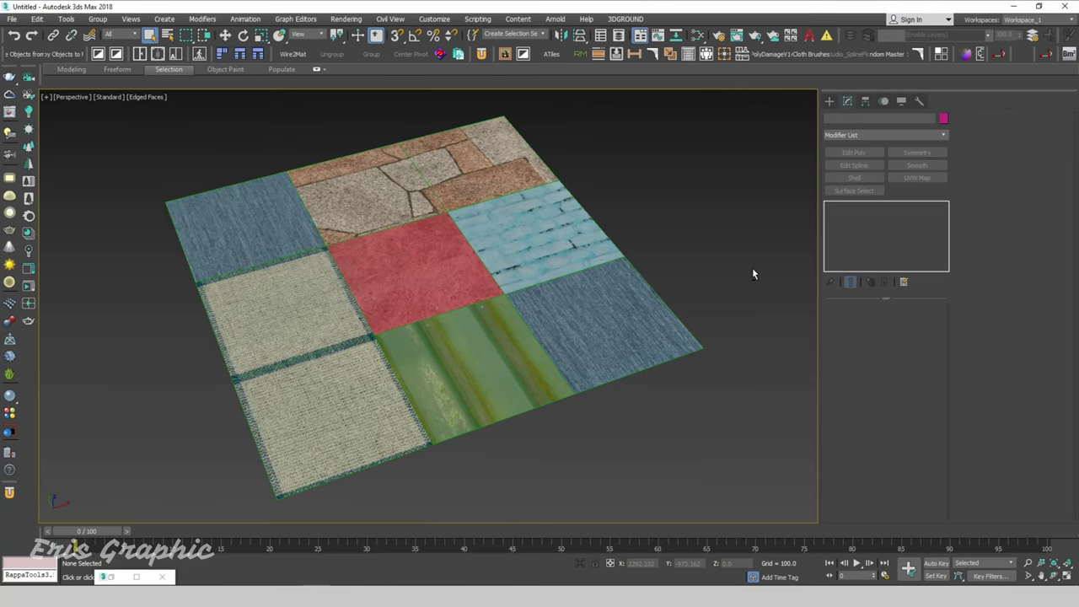
key("w")
left_click(607, 284)
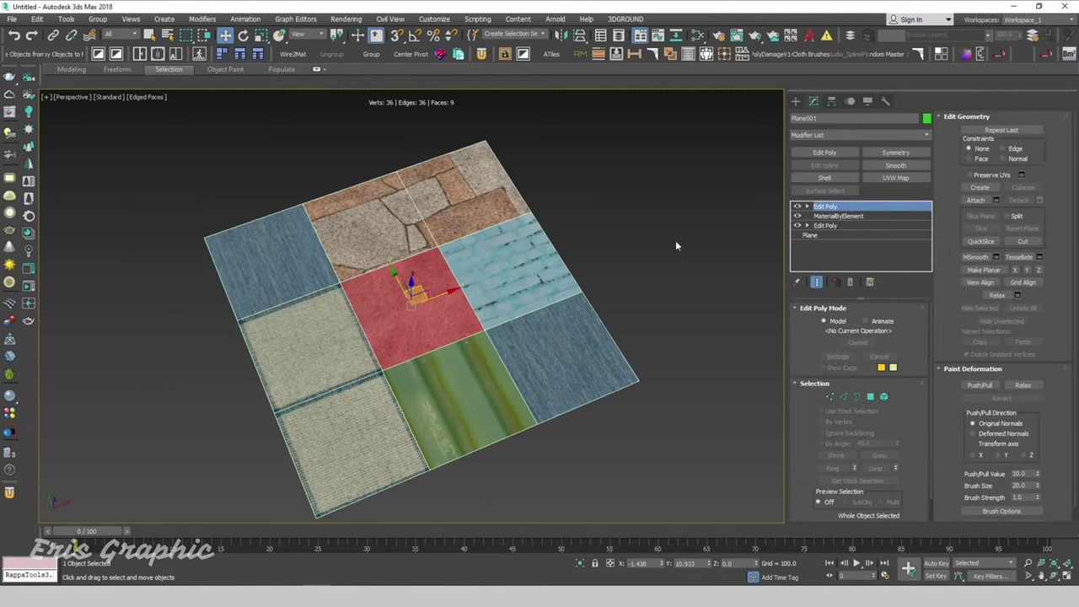
- Give the plane a 1000 × 1000 Box UVW Map and stack an Edit Poly above it
left_click(896, 178)
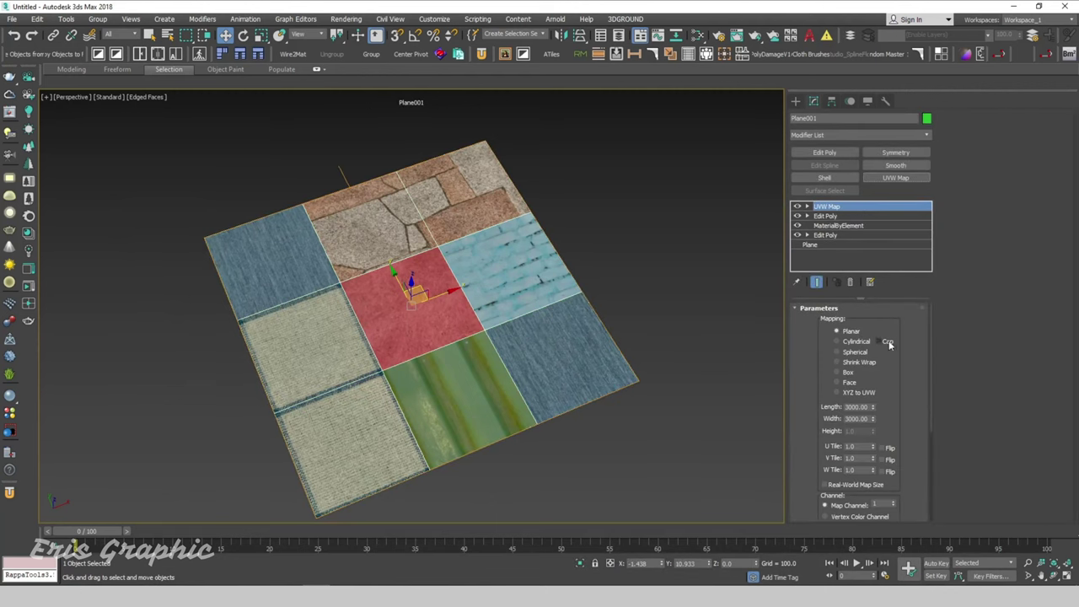
left_click(848, 372)
left_click_drag(873, 409, 875, 434)
type("1000")
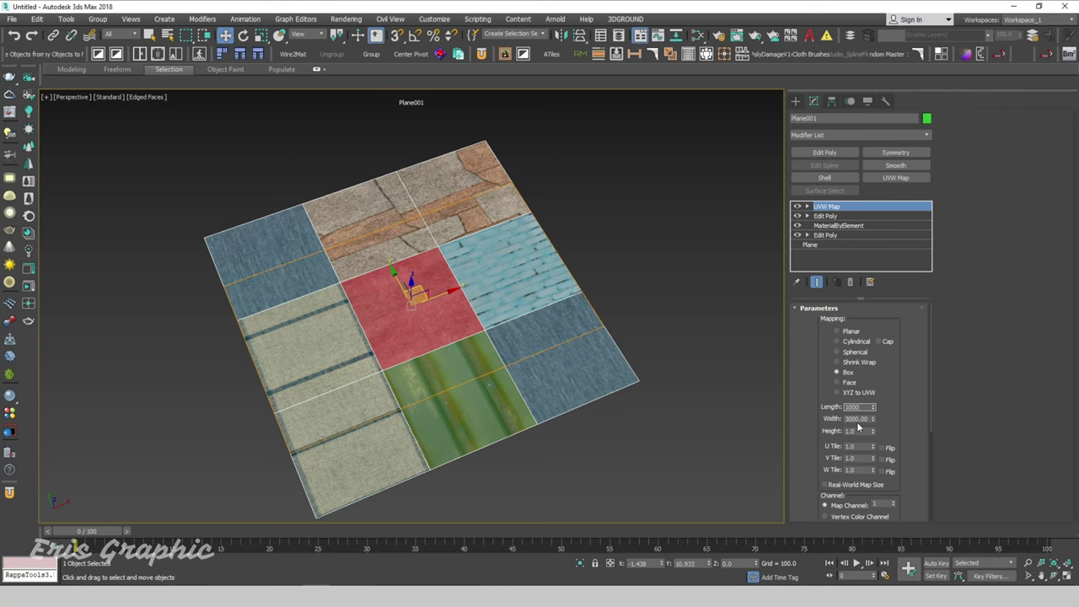
left_click(853, 418)
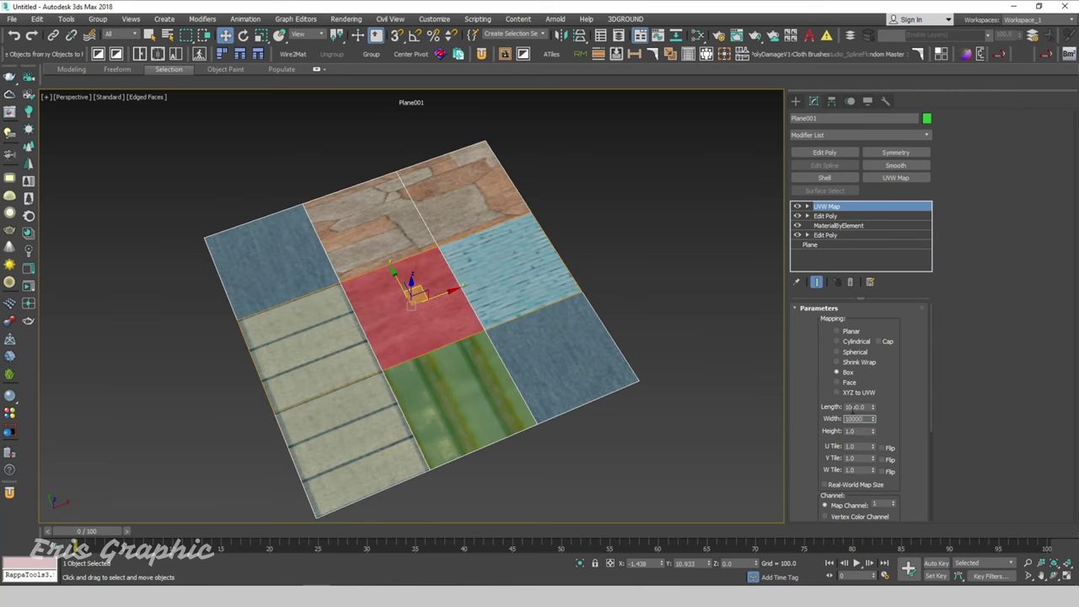
left_click(691, 422)
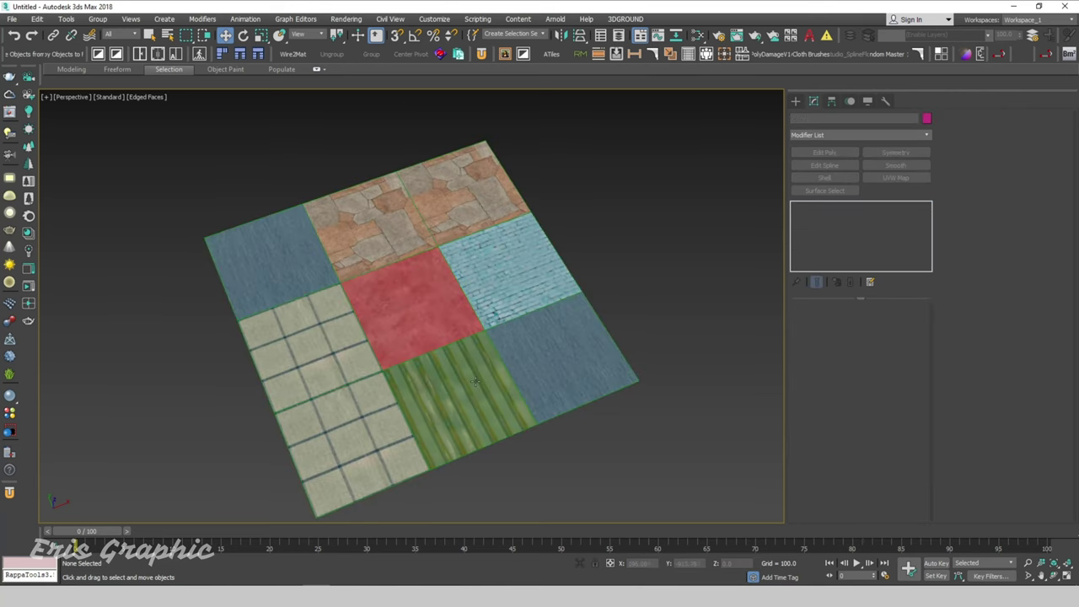
mouse_move(692, 421)
middle_mouse_down("alt")
mouse_move(631, 371)
mouse_move(728, 272)
middle_mouse_up("alt")
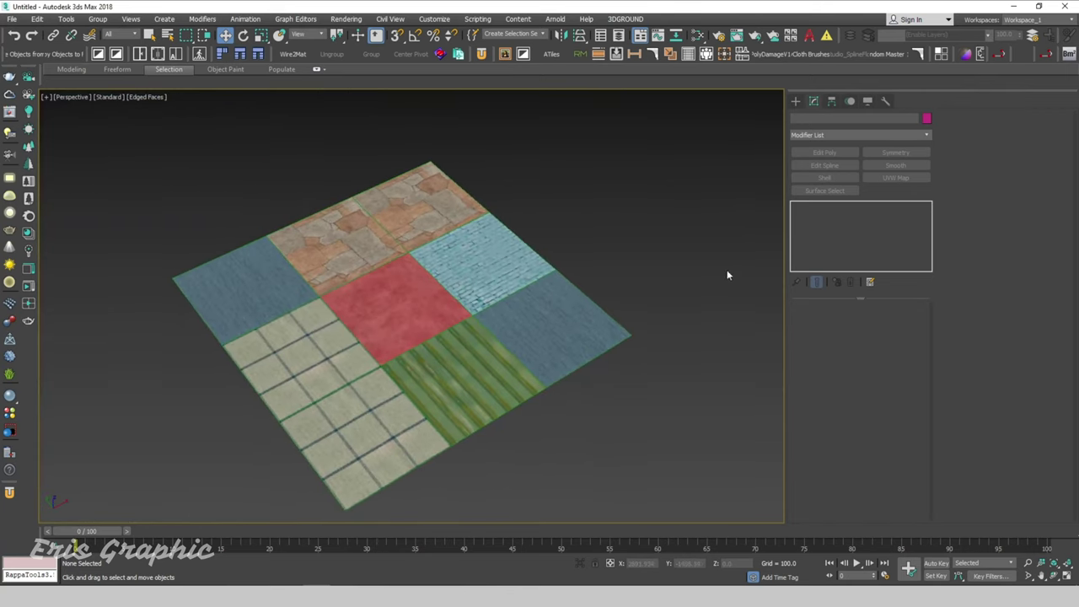
left_click(583, 326)
middle_click_drag(583, 325, 631, 326, "alt")
left_click(810, 152)
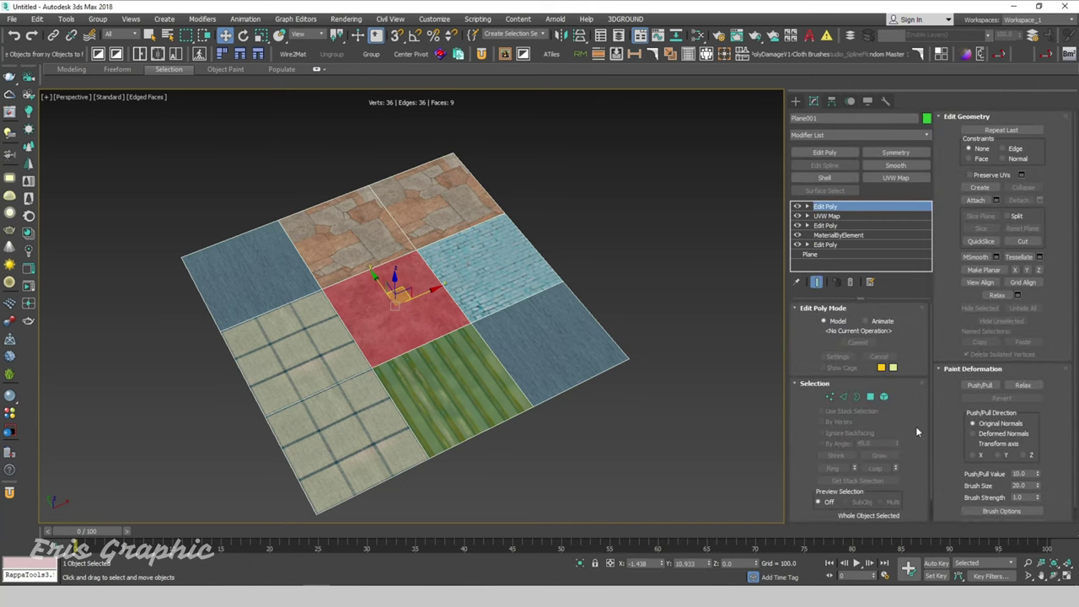
- Select the green striped tile element and give it a 390 × 375 Box UVW Map
left_click(884, 396)
scroll(578, 321, "up", 3)
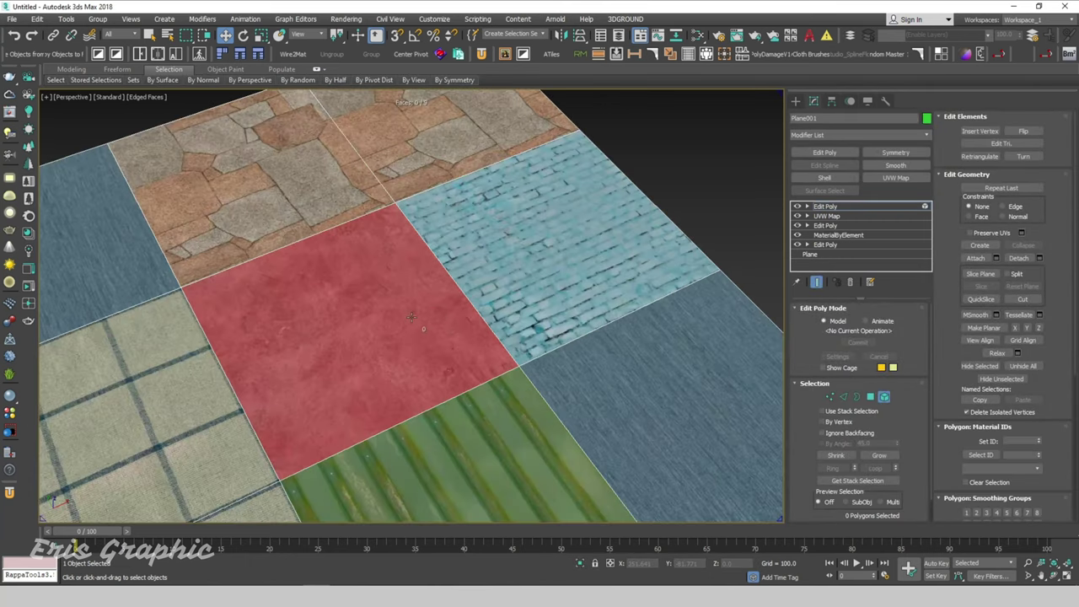
scroll(581, 354, "down", 2)
scroll(531, 297, "up", 2)
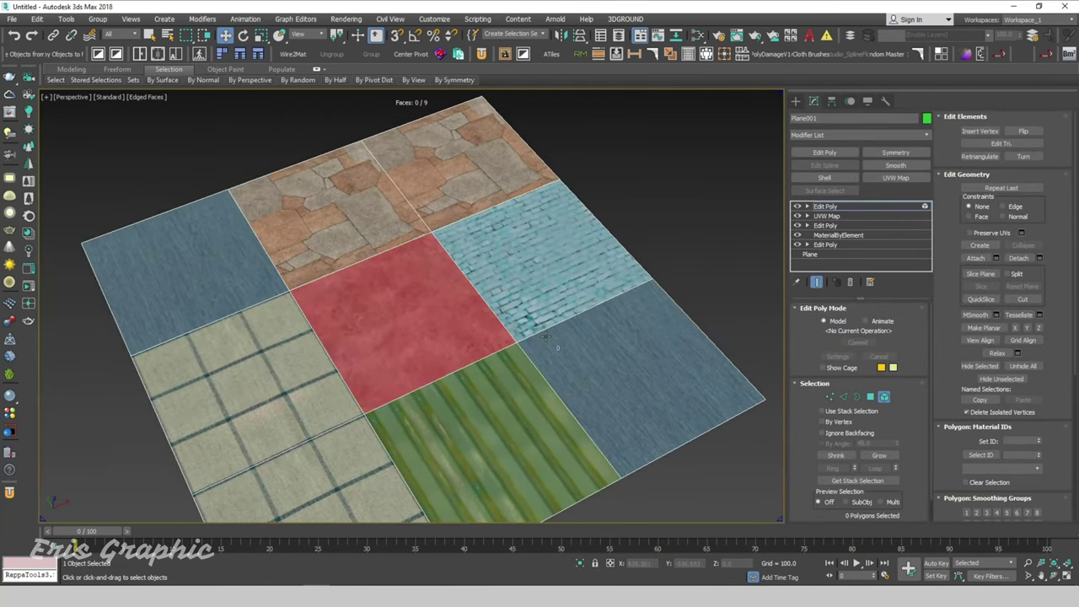
scroll(527, 294, "up", 2)
left_click(522, 288)
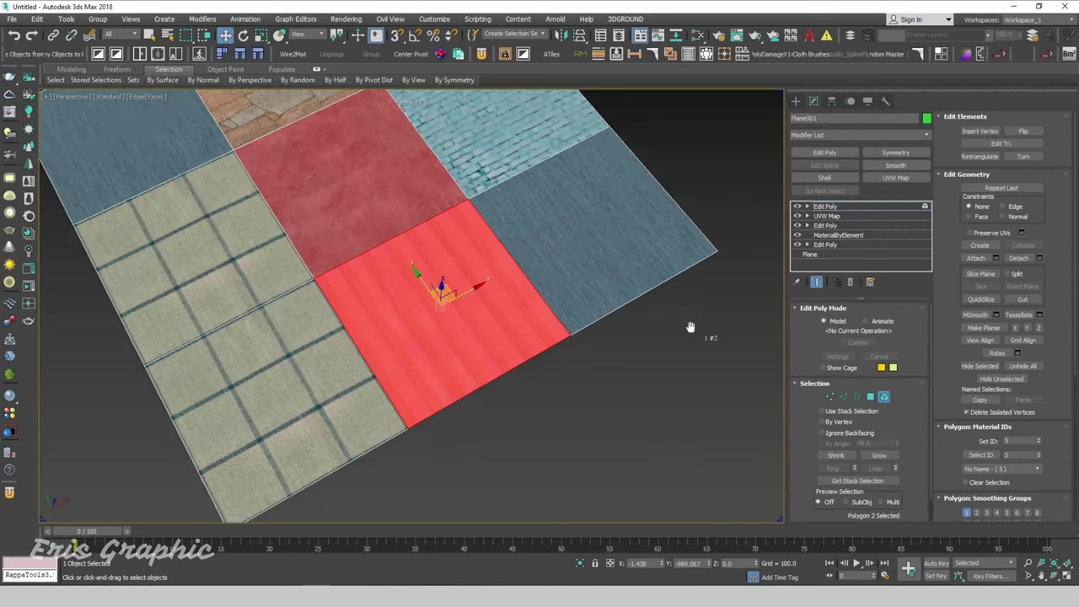
left_click(896, 178)
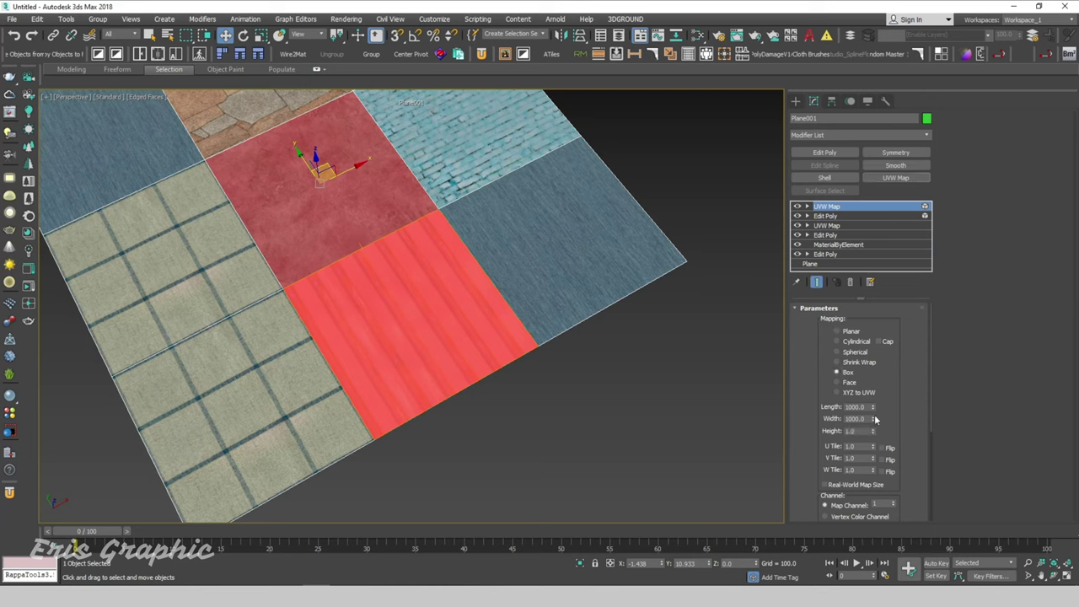
left_click_drag(874, 410, 881, 453)
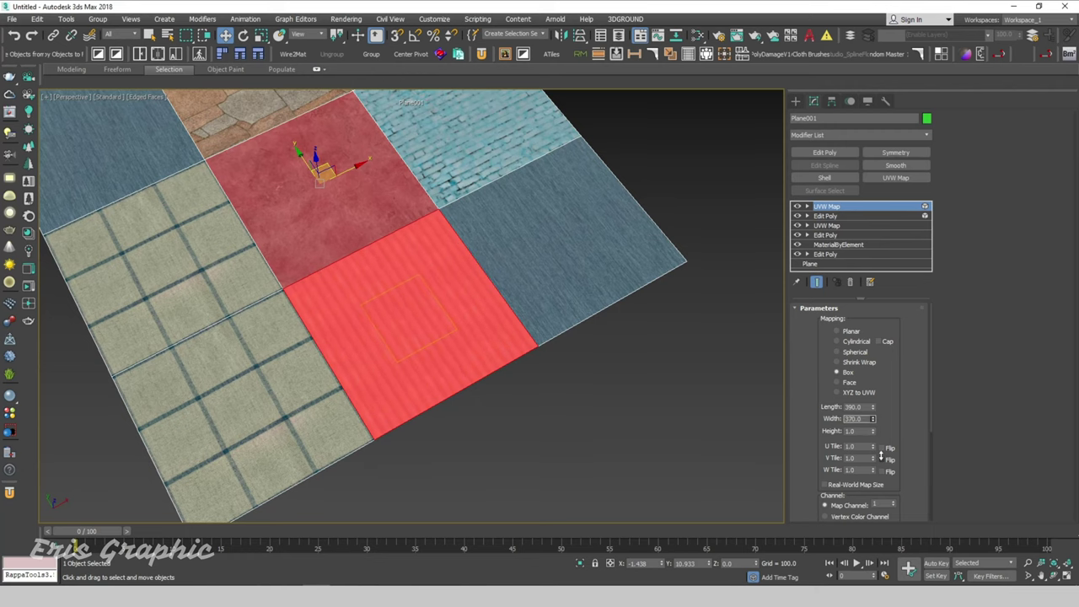
left_click(708, 388)
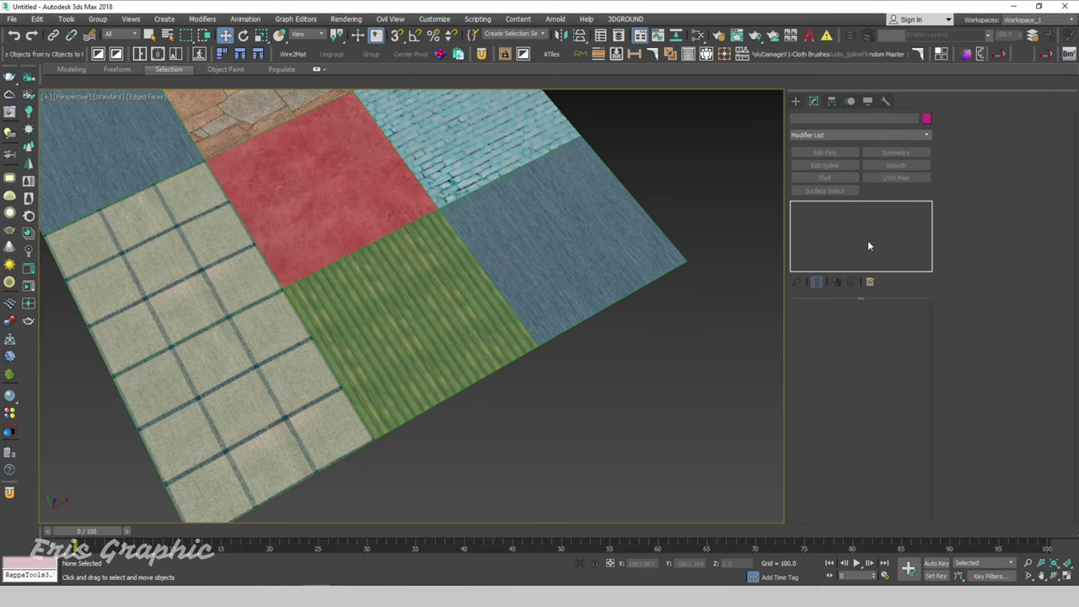
left_click(795, 101)
scroll(521, 384, "down", 5)
middle_click_drag(520, 383, 565, 386, "alt")
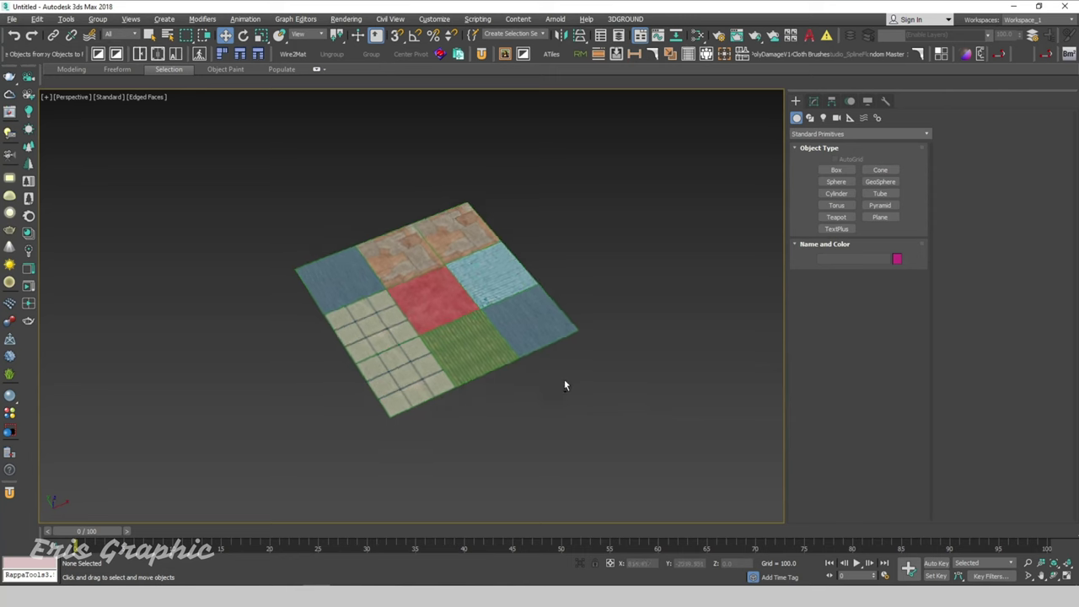
scroll(565, 385, "up", 3)
scroll(590, 413, "up", 2)
scroll(588, 422, "up", 2)
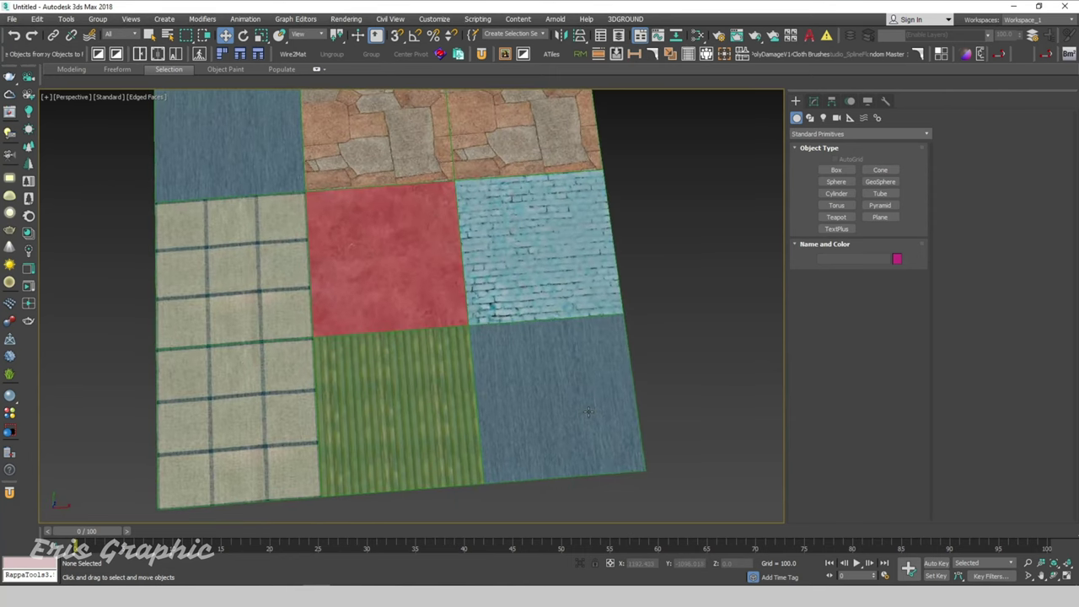
key("t")
key("g")
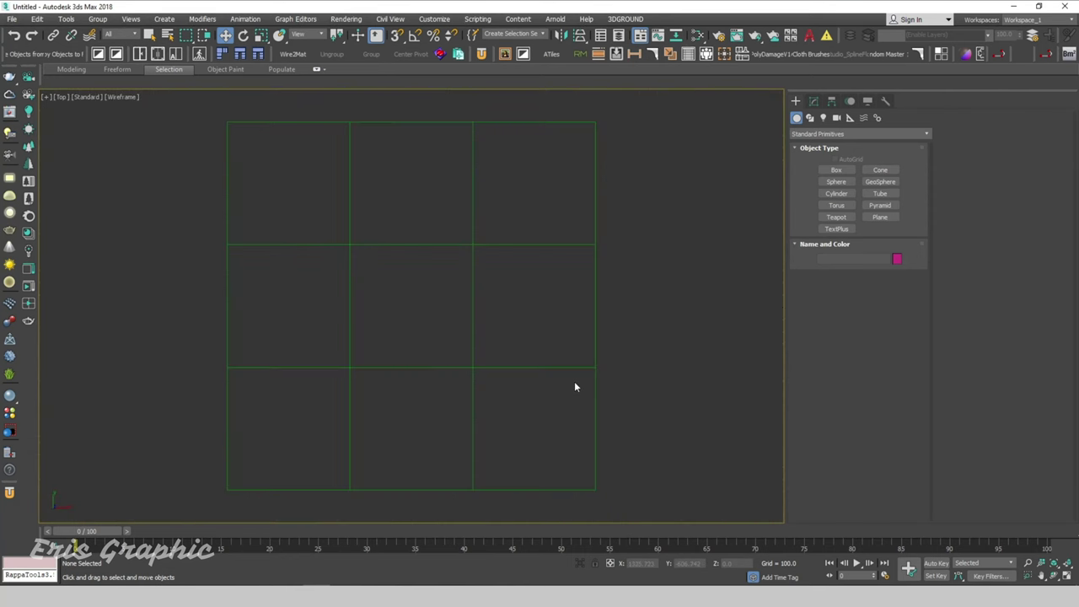
key("F3")
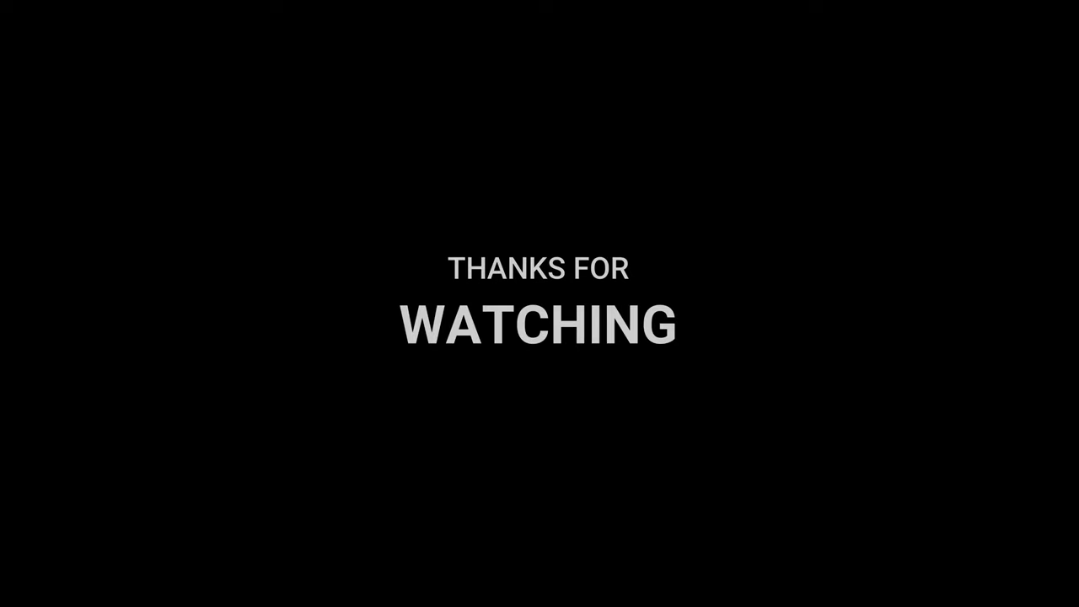